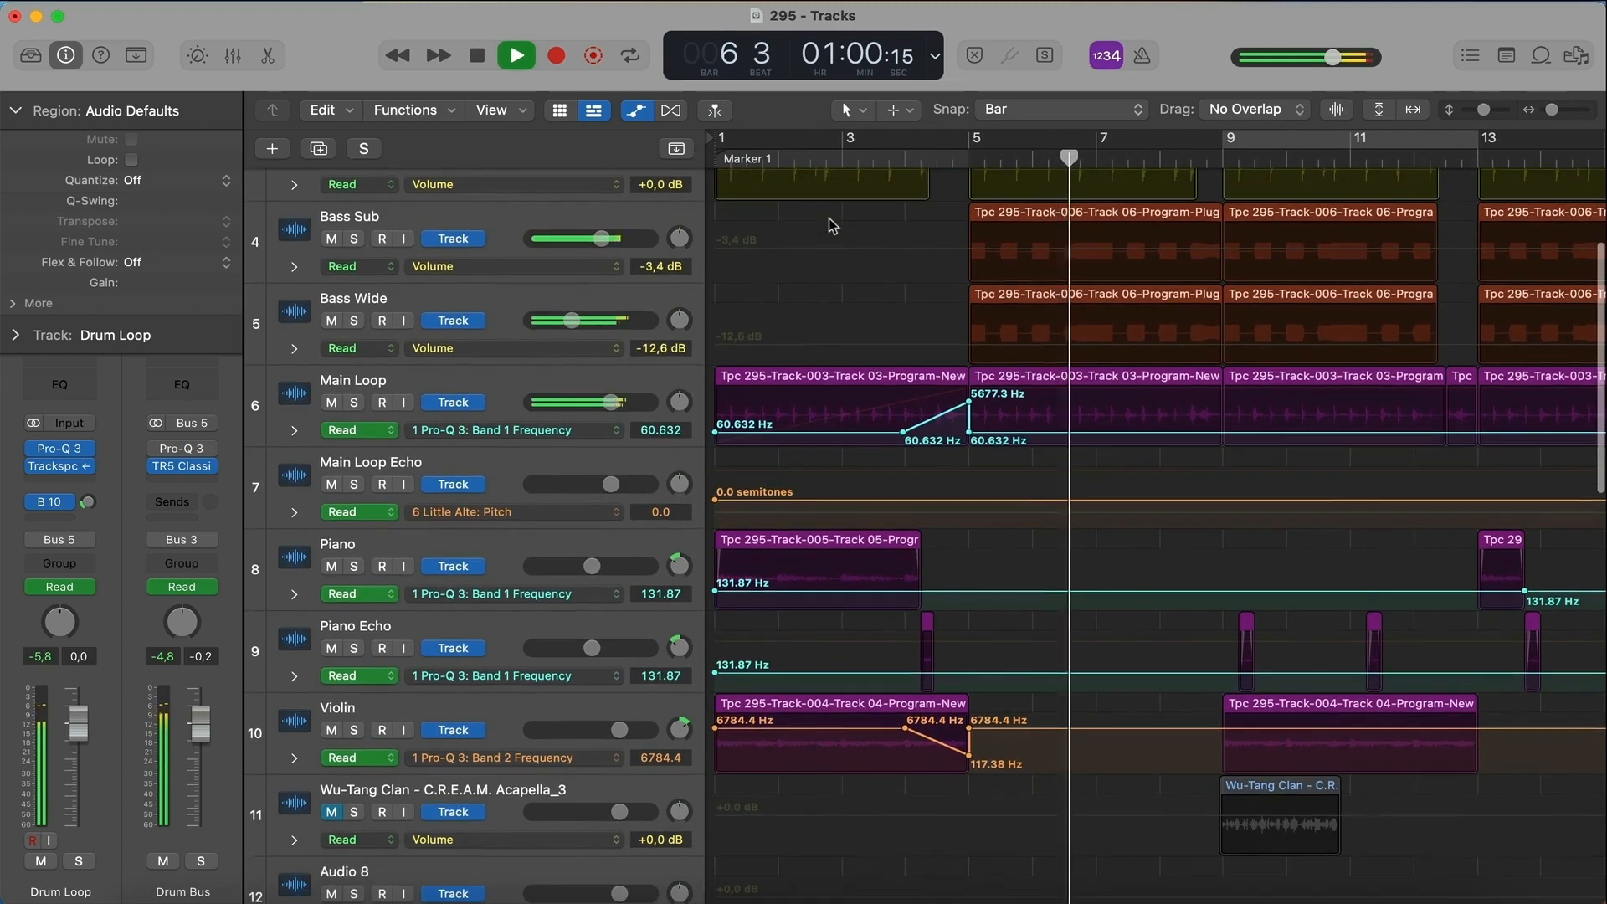
- Stop playback and look through the project's track list, from the drum tracks down to the reverb, delay and bus tracks
scroll(828, 217, up, 5)
scroll(829, 218, down, 2)
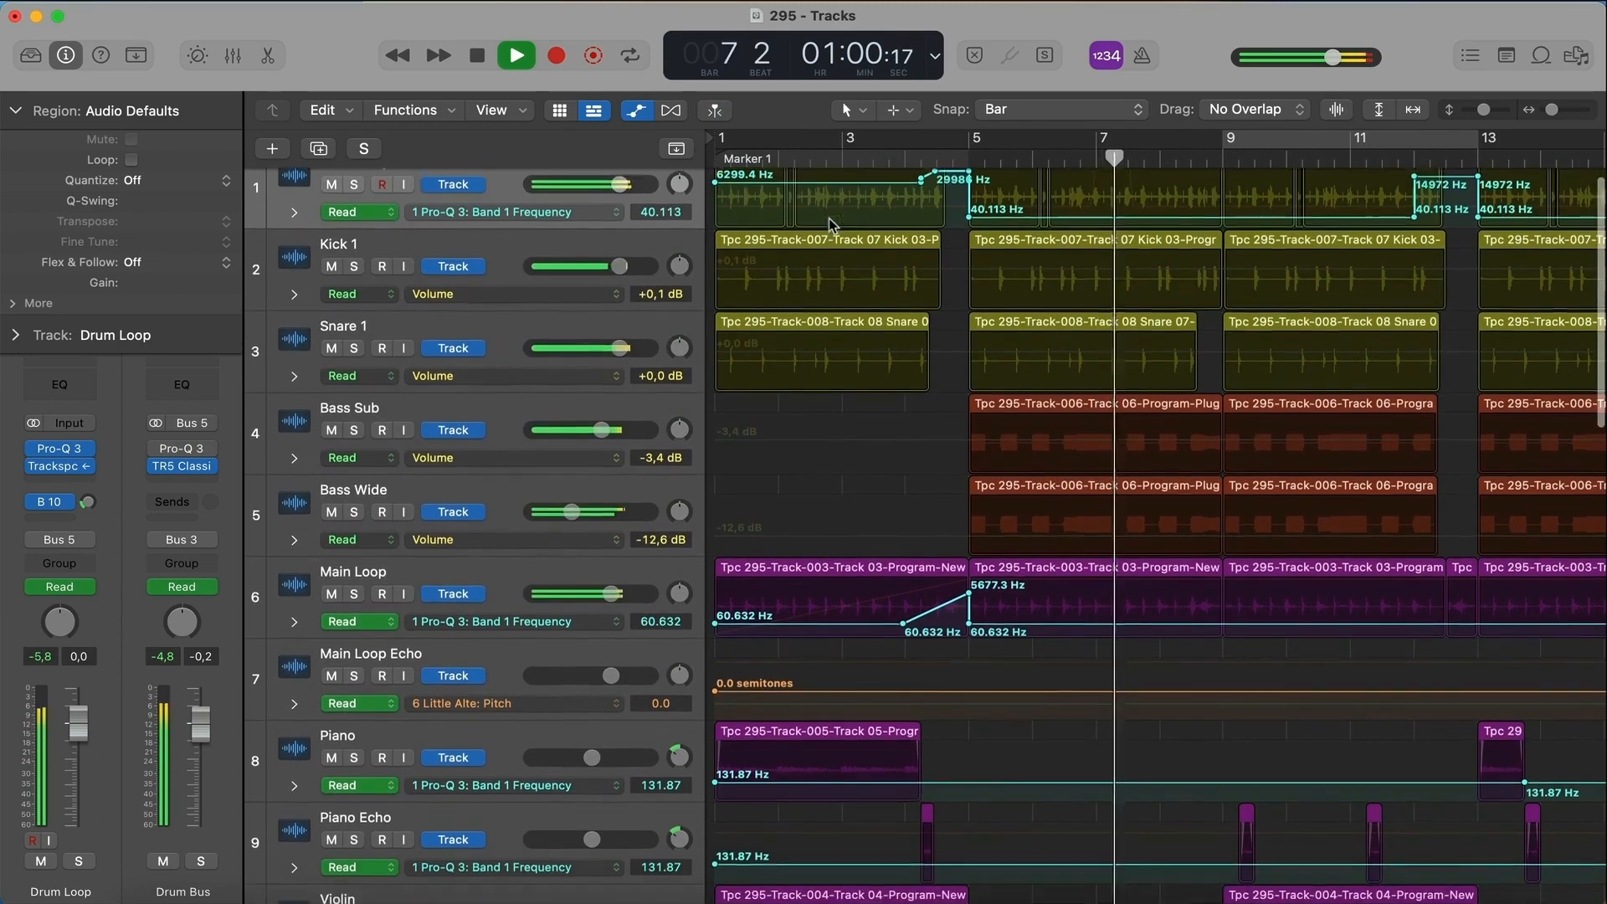
key(space)
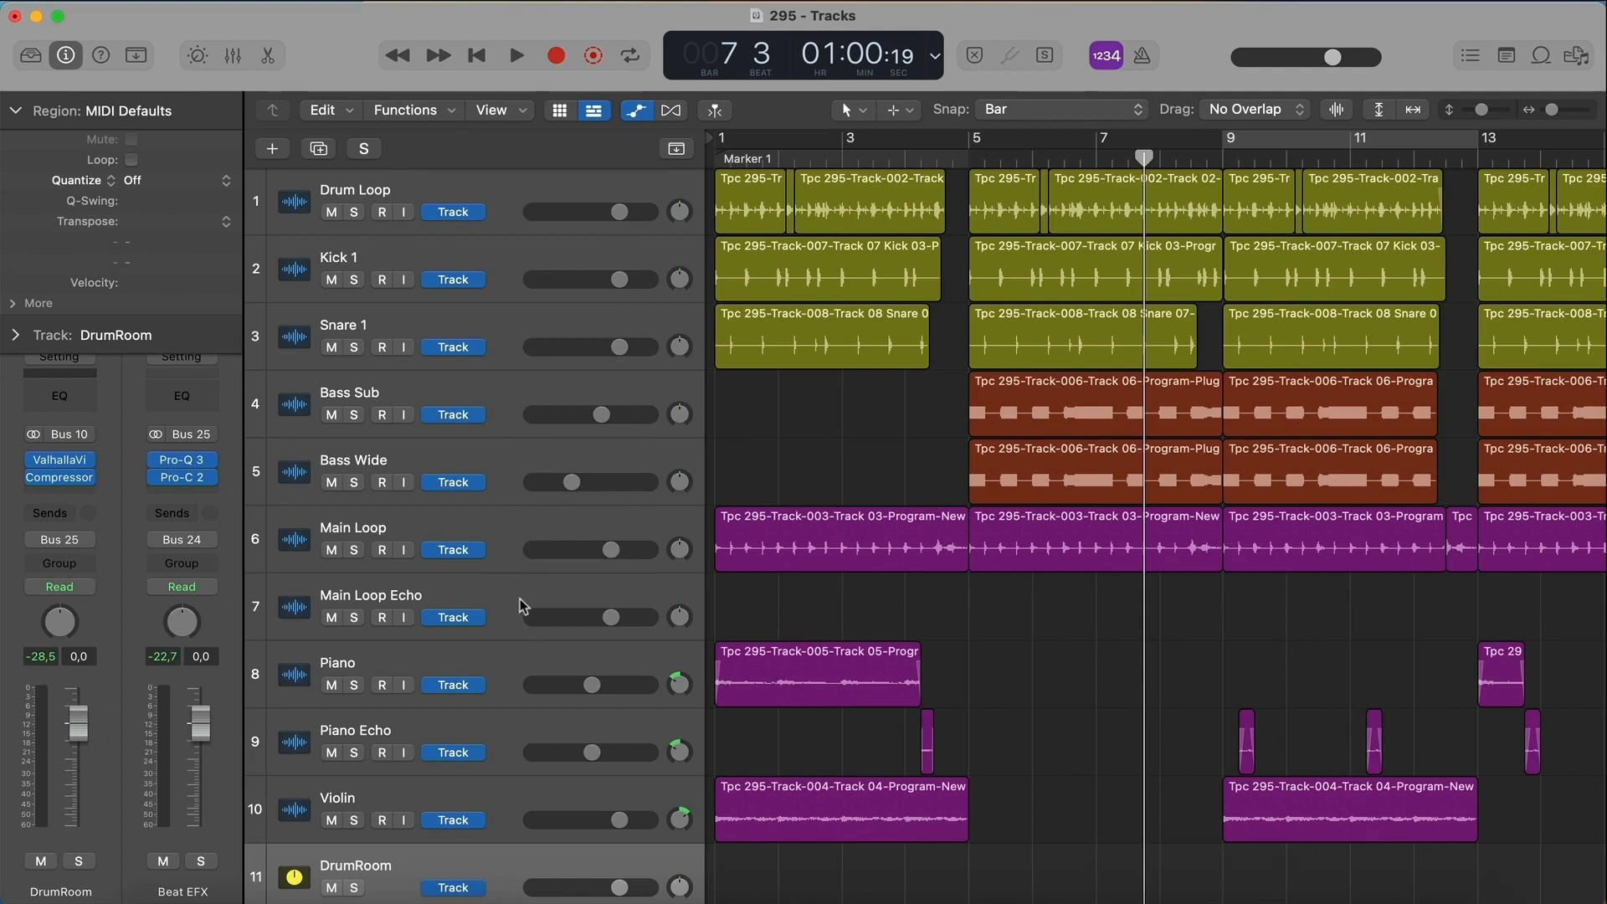
scroll(520, 604, down, 3)
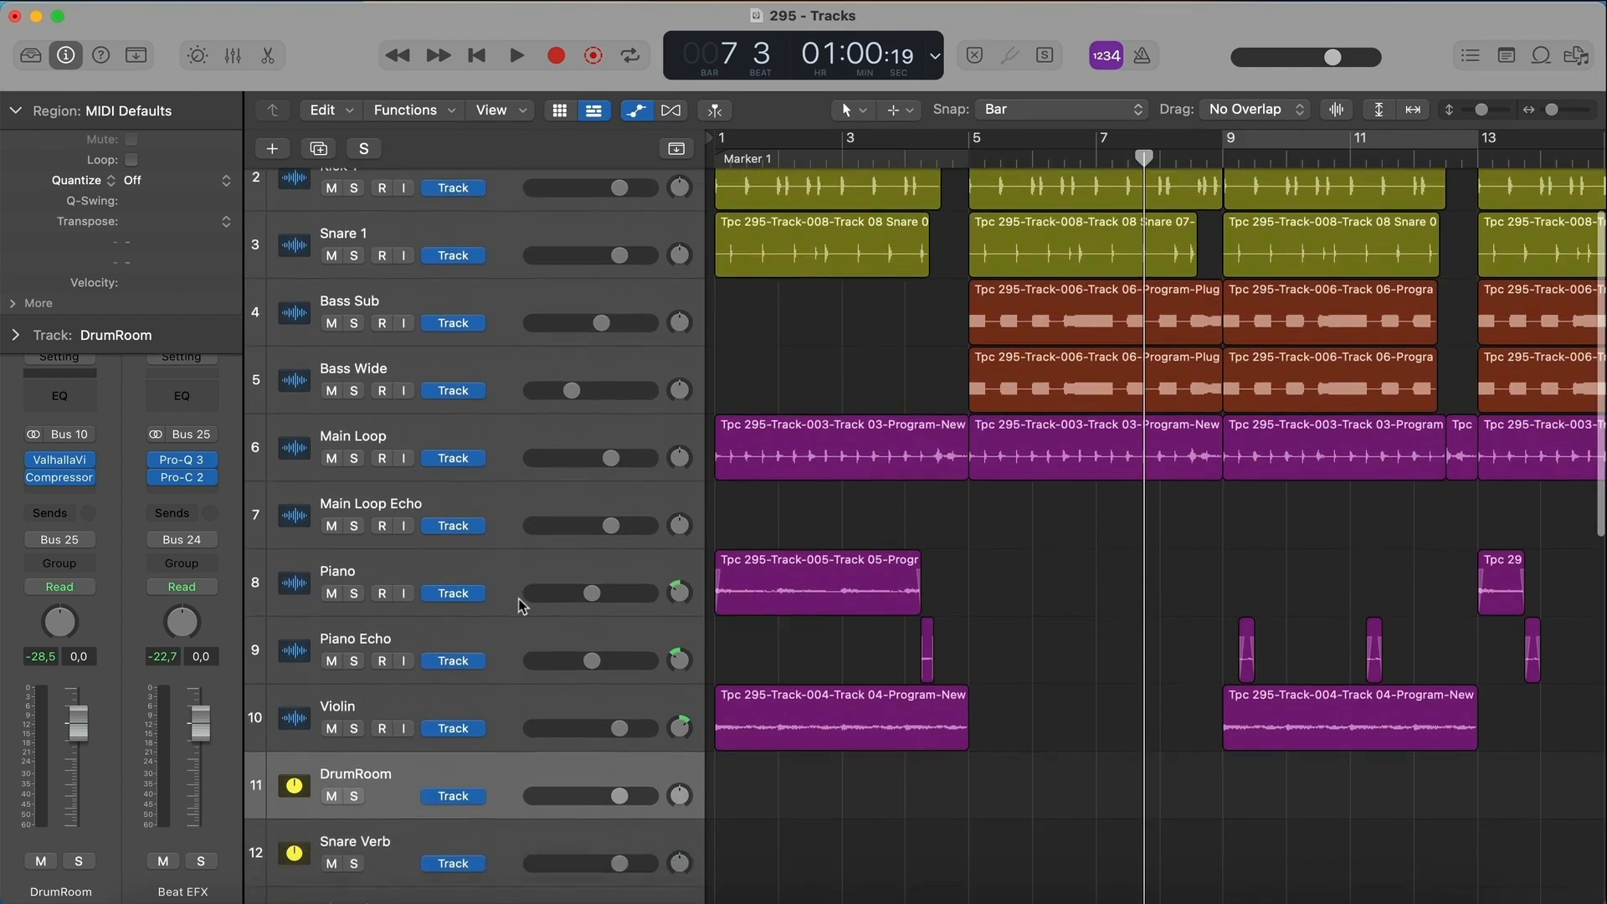
scroll(520, 599, down, 6)
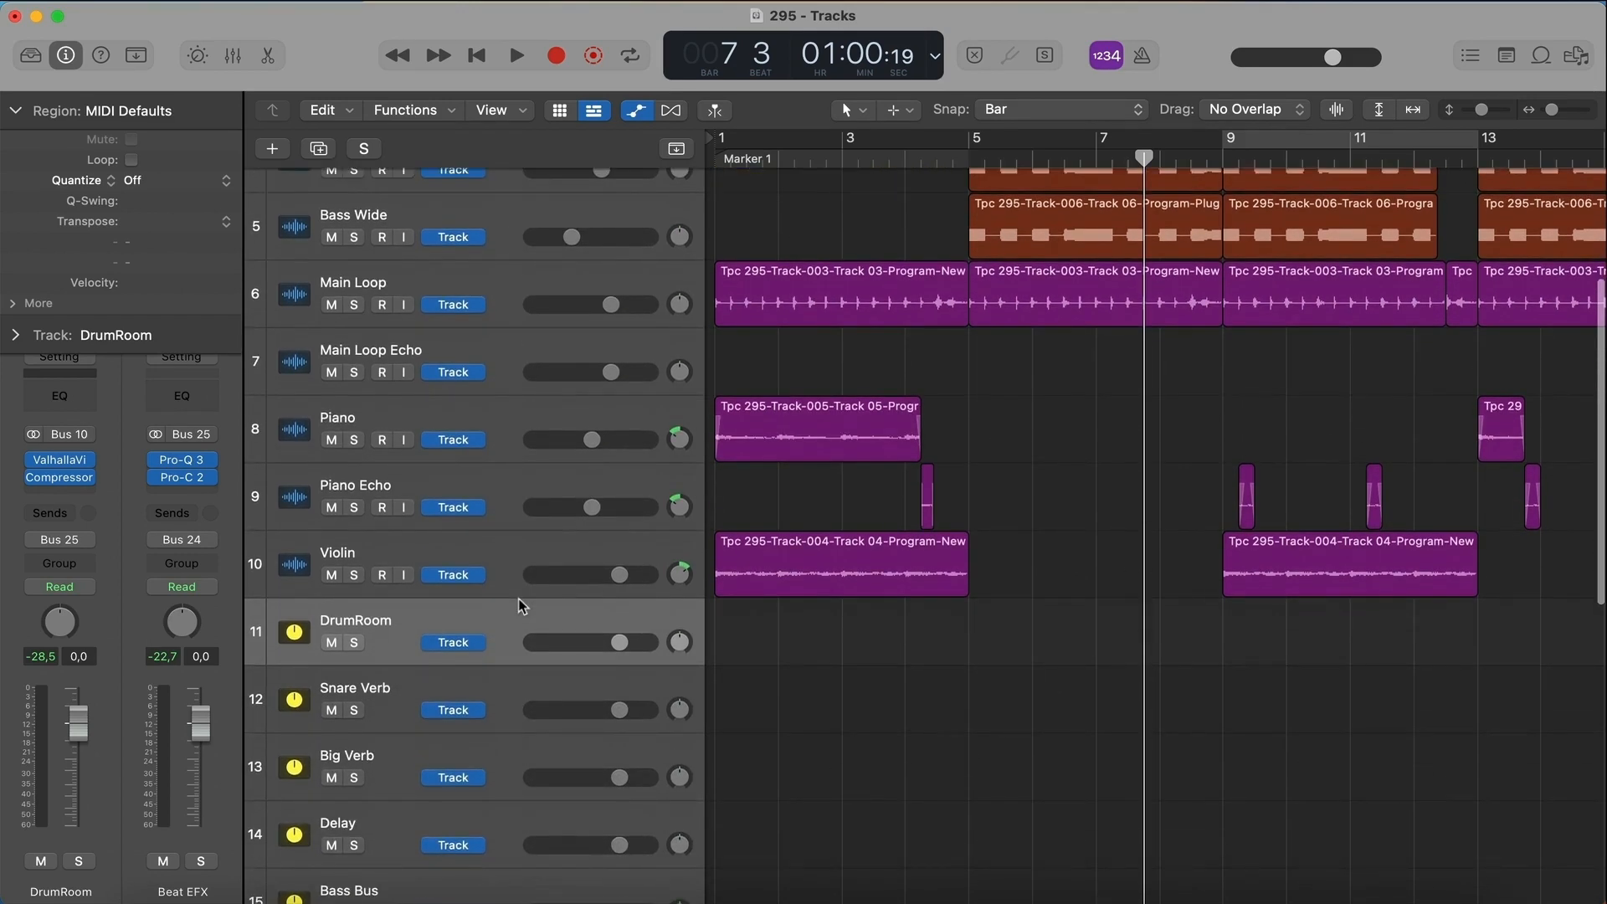
scroll(519, 599, up, 5)
scroll(519, 599, up, 5)
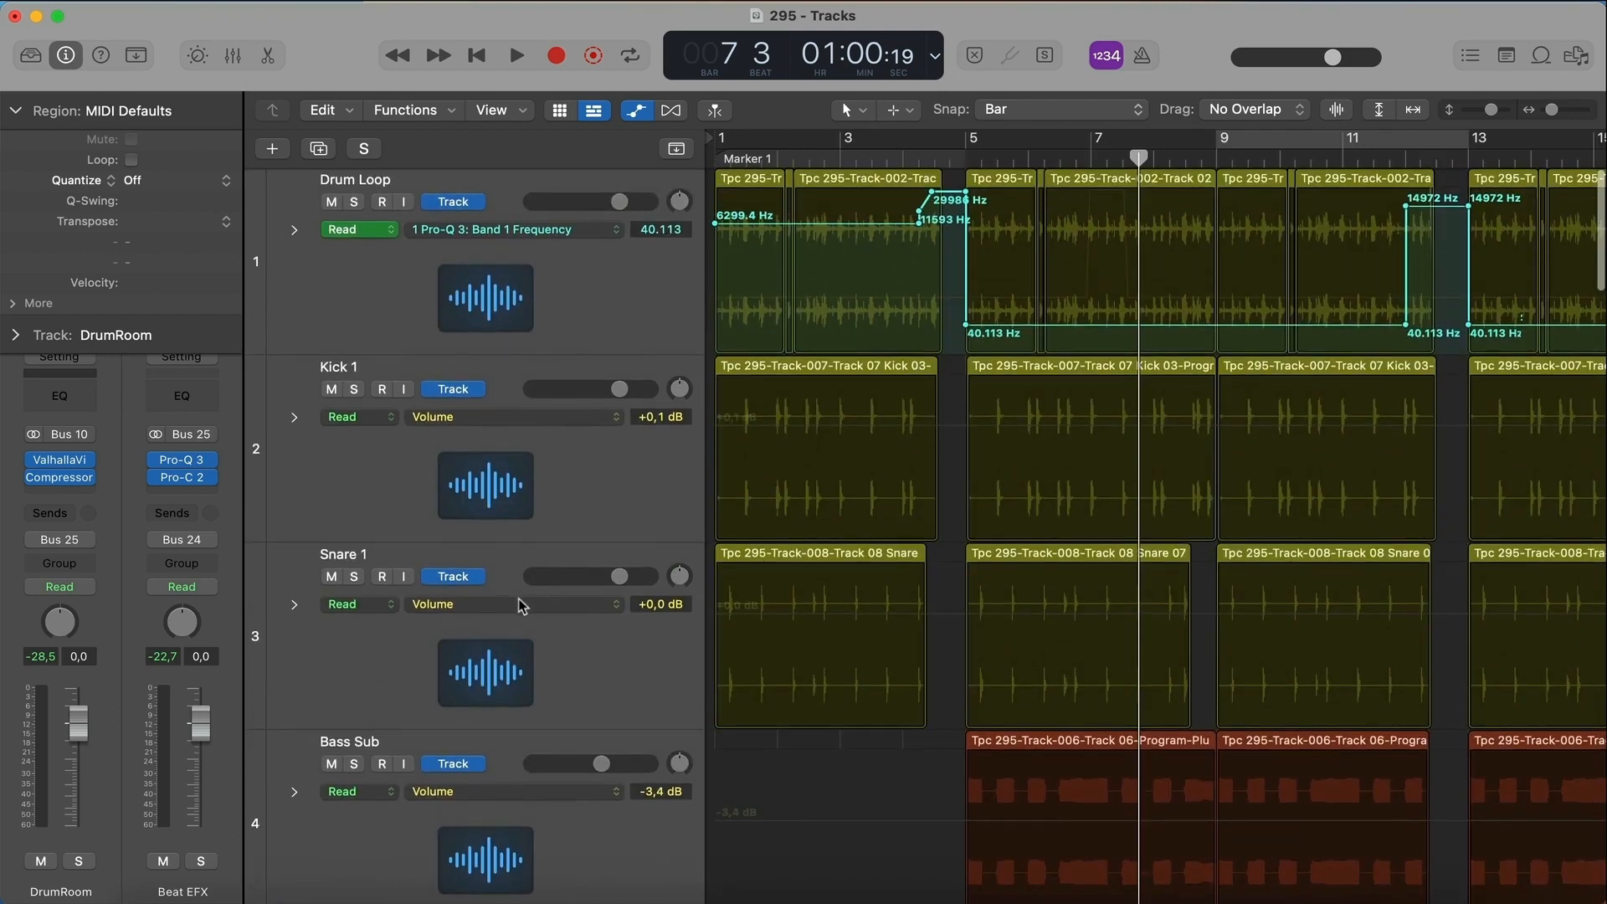
- Examine the Pro-Q 3 frequency automation curves on the Drum Loop, Main Loop, Piano and Violin tracks
scroll(520, 603, down, 2)
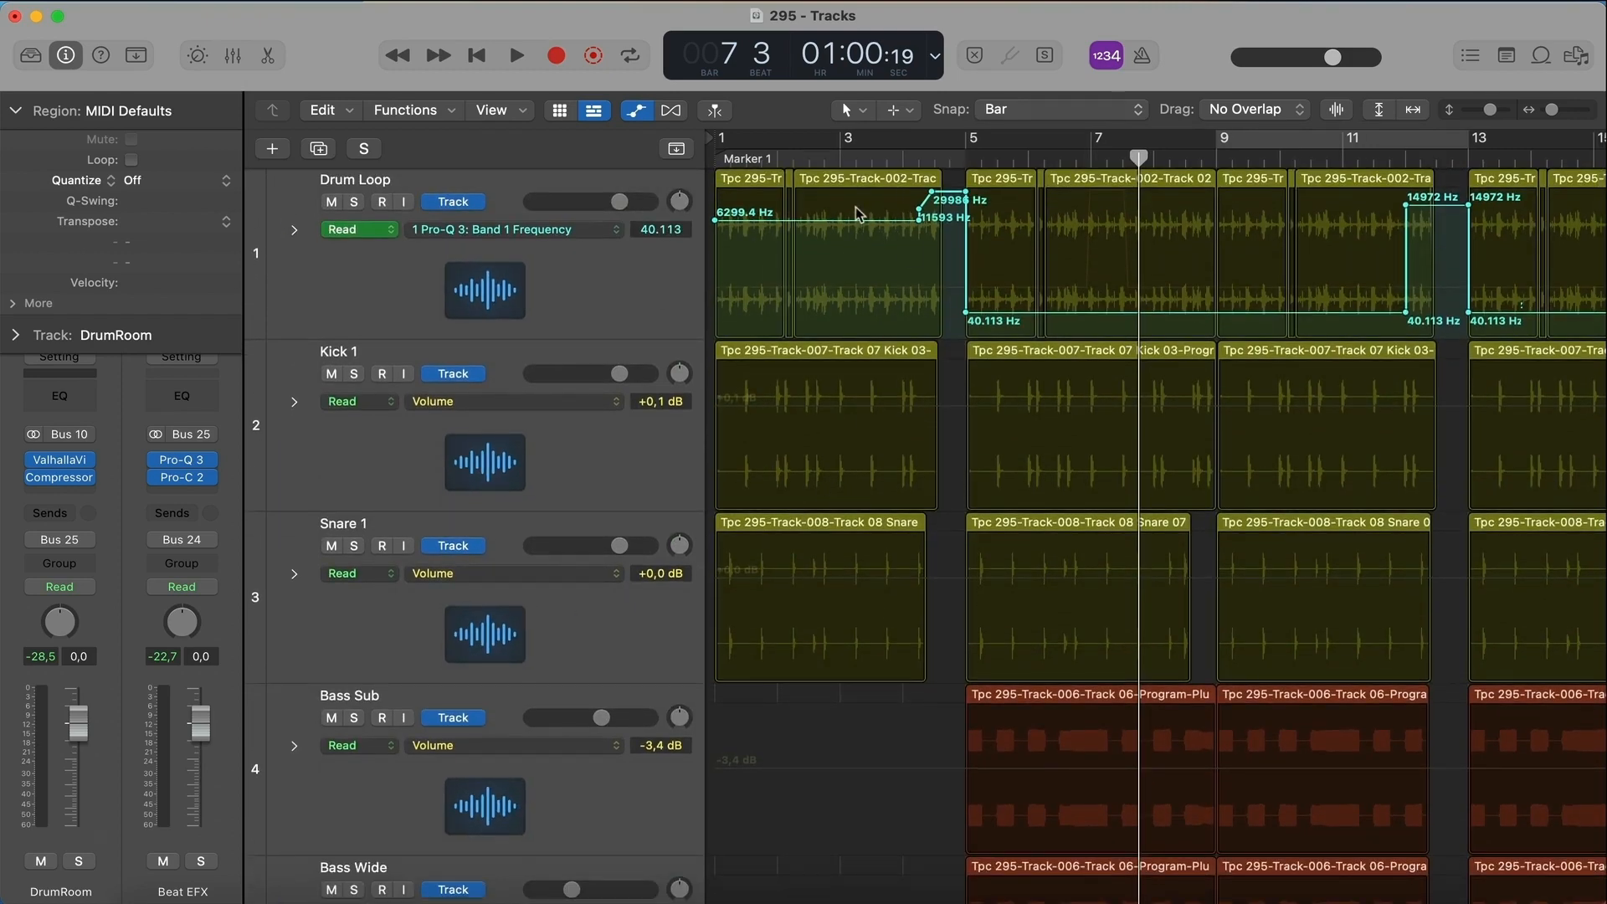
scroll(855, 208, down, 10)
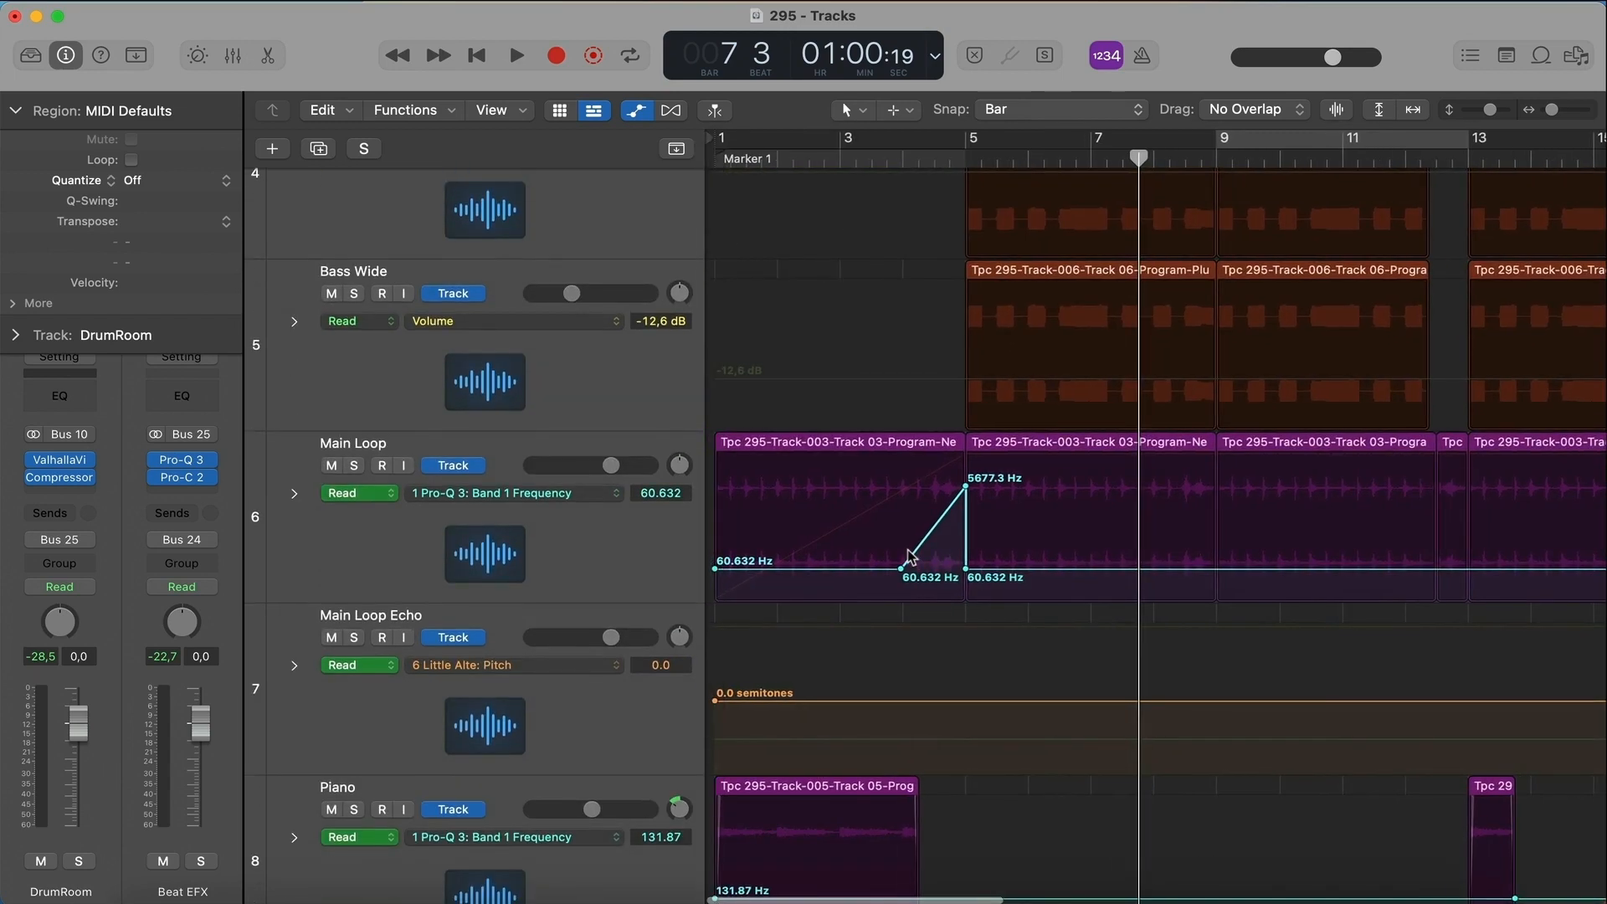
scroll(912, 558, down, 3)
scroll(908, 552, down, 6)
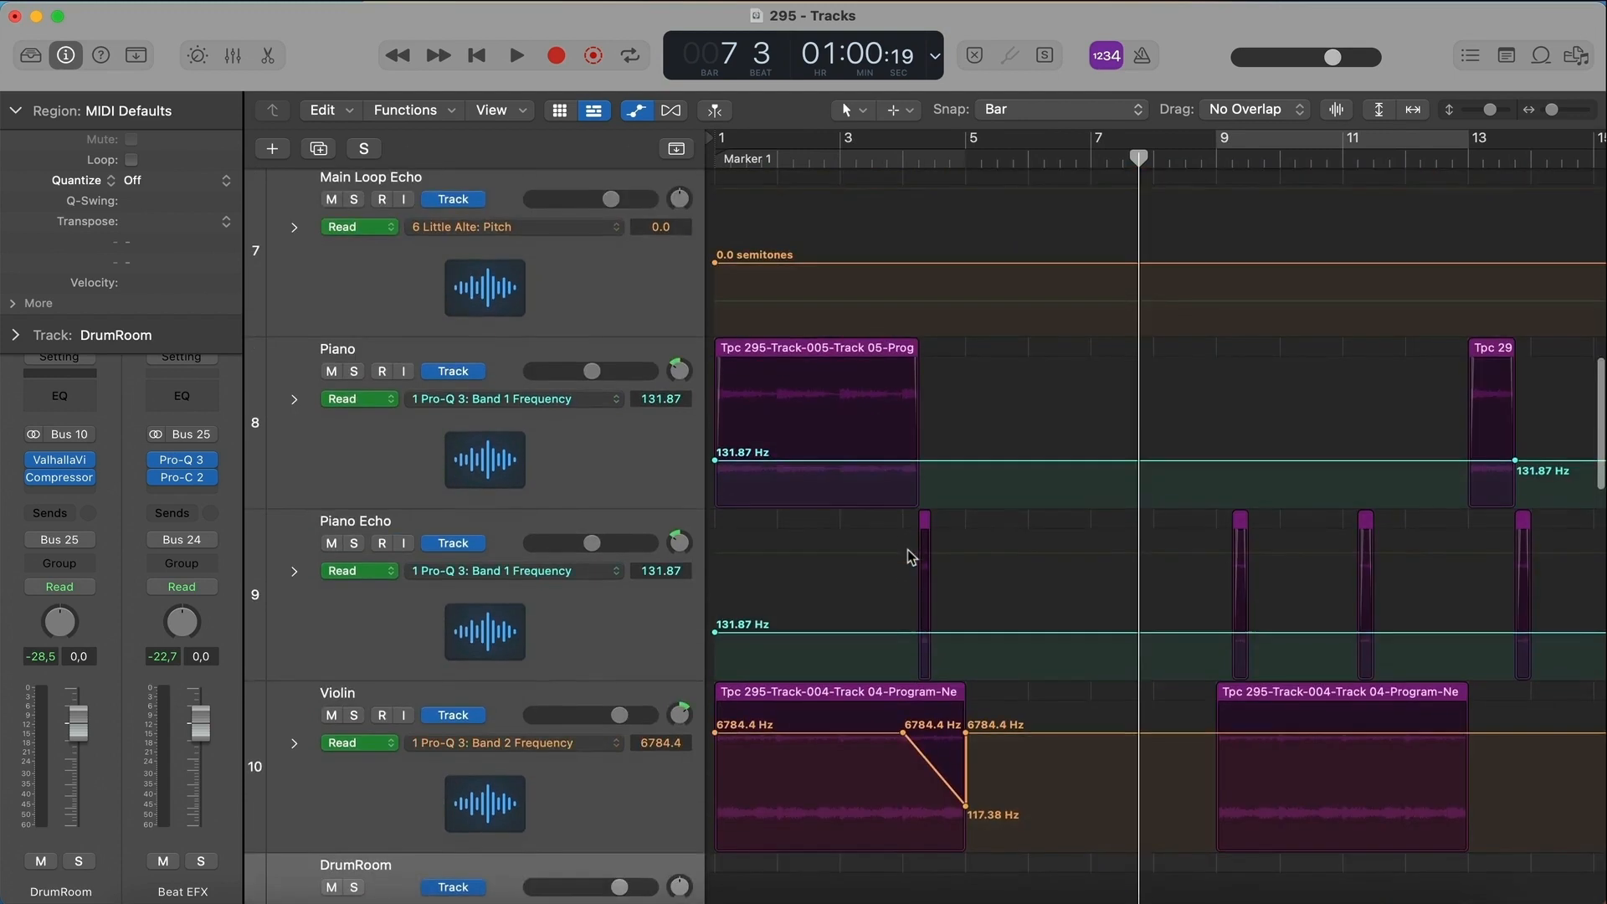
scroll(909, 550, down, 3)
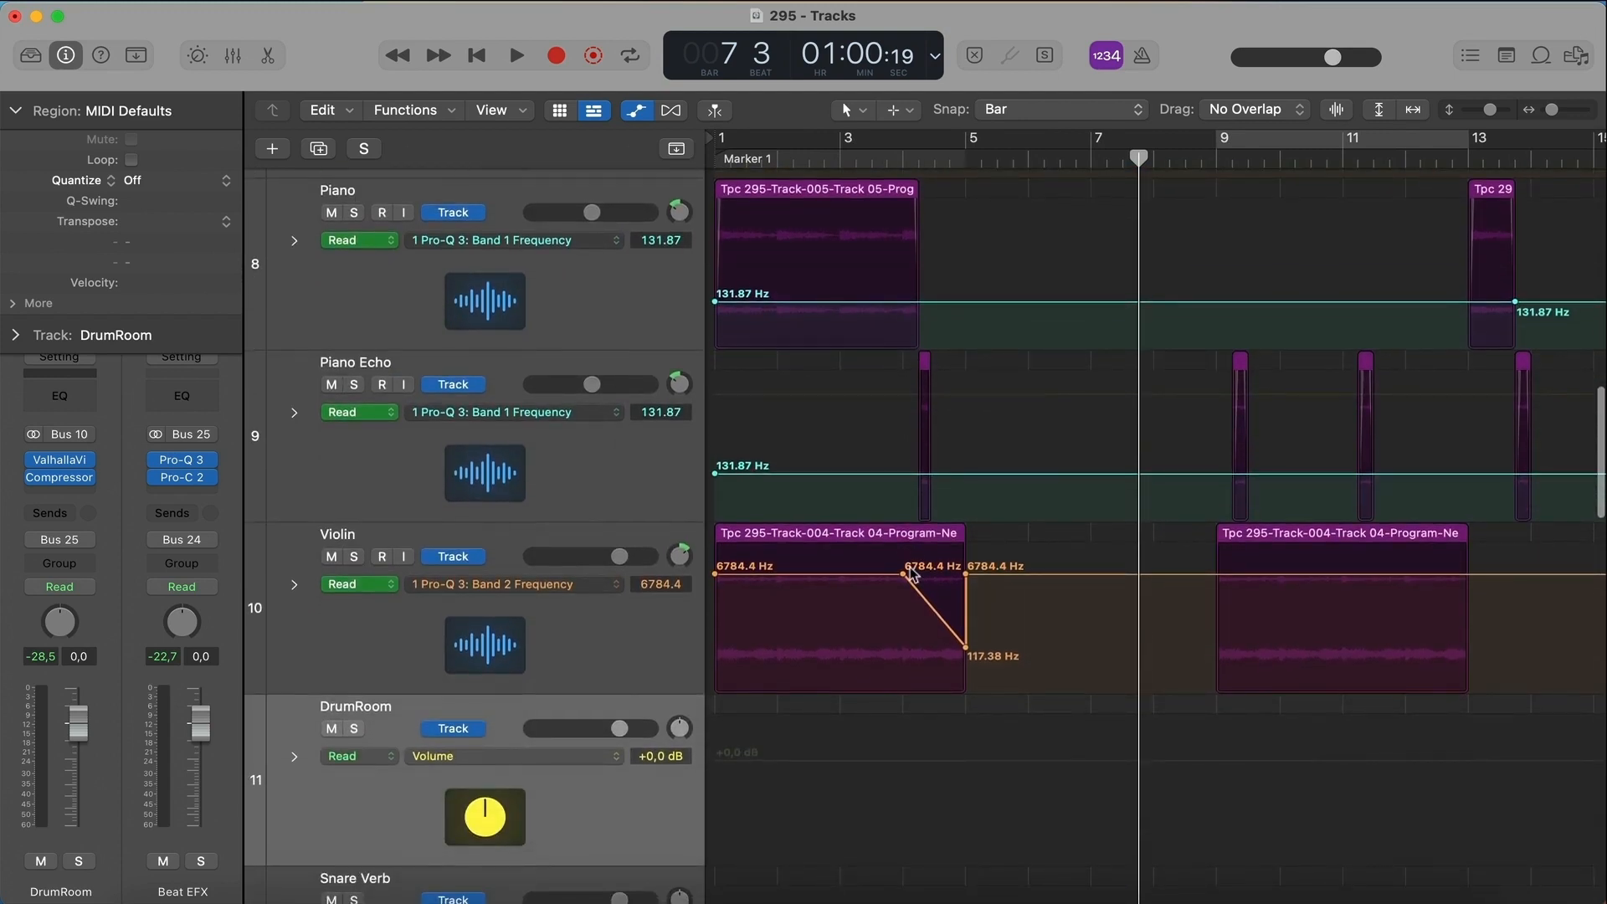
- Play the full mix from bar 3 through the transition into bar 5
click(845, 161)
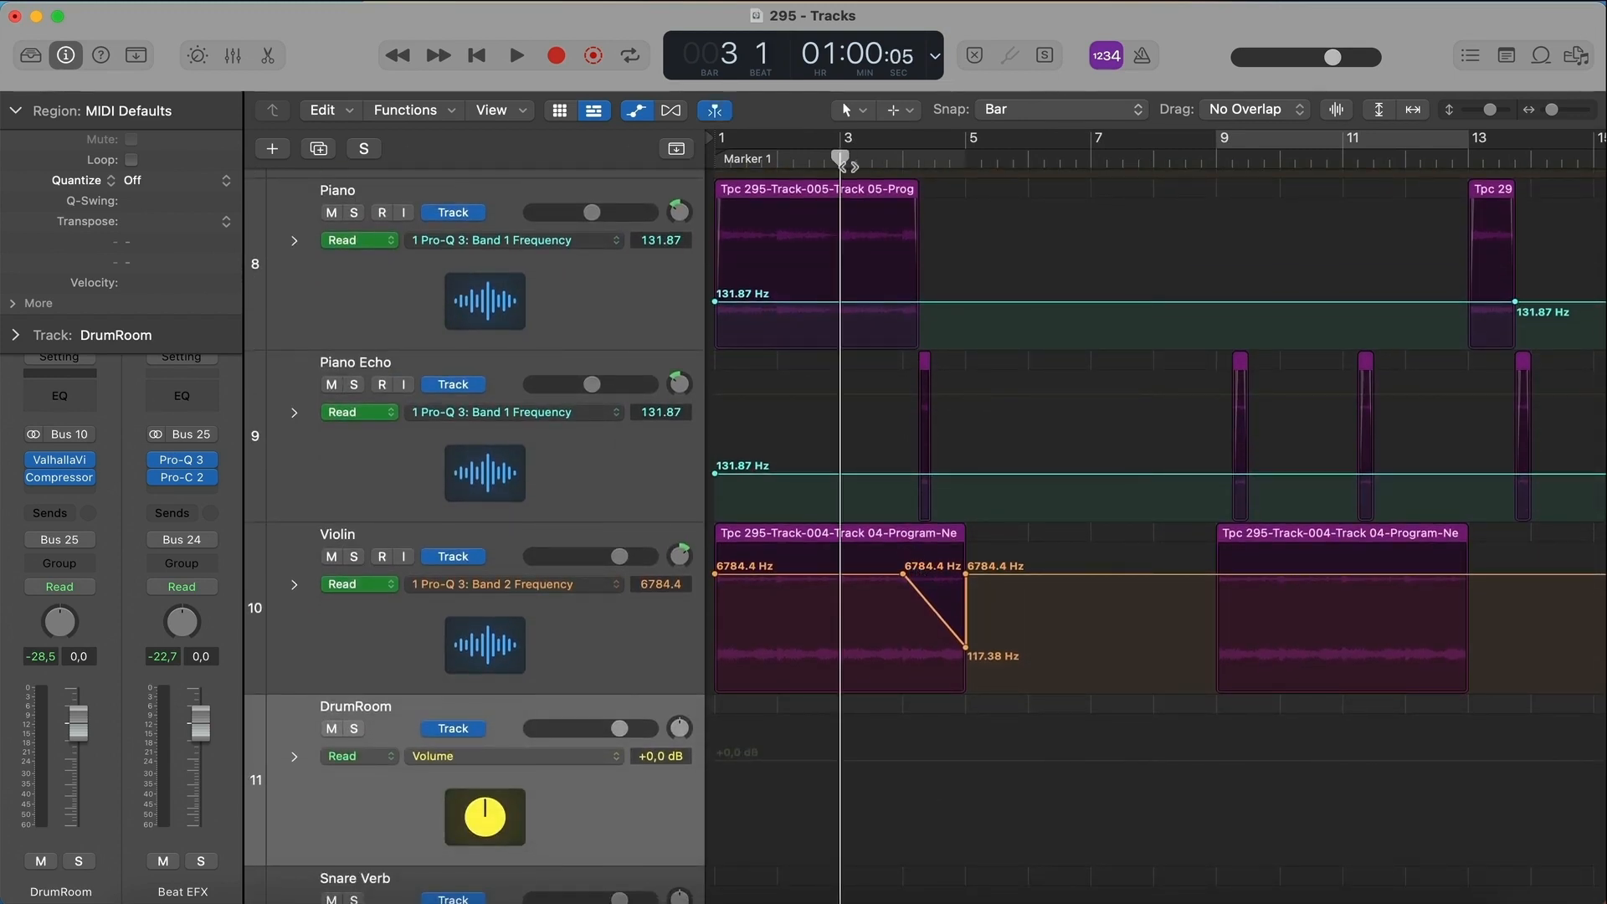
key(space)
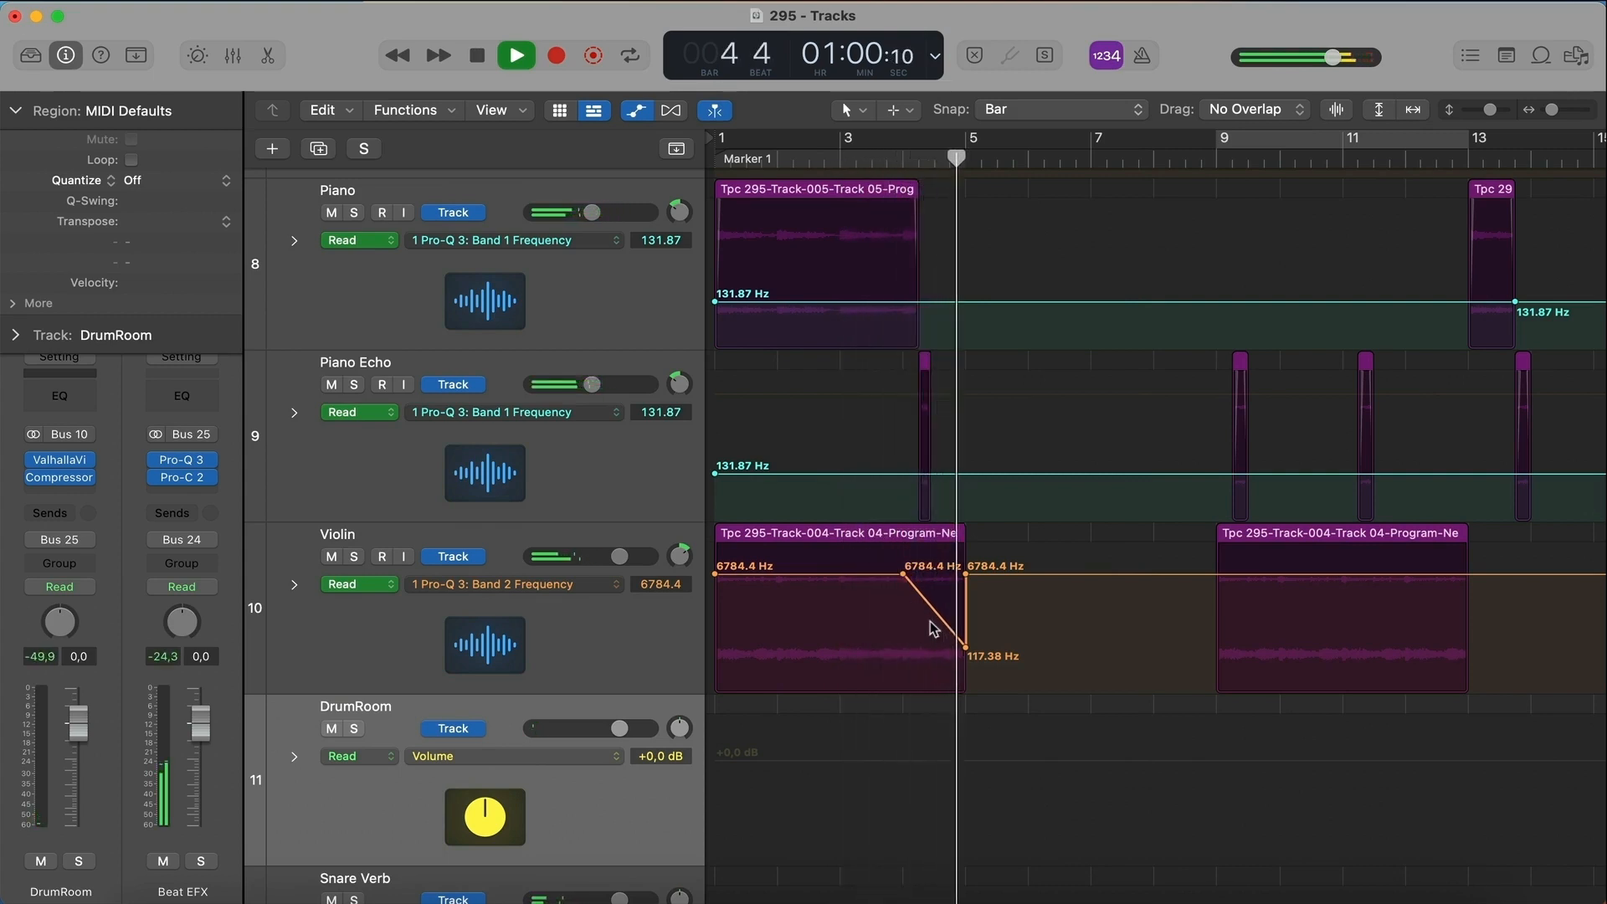
key(space)
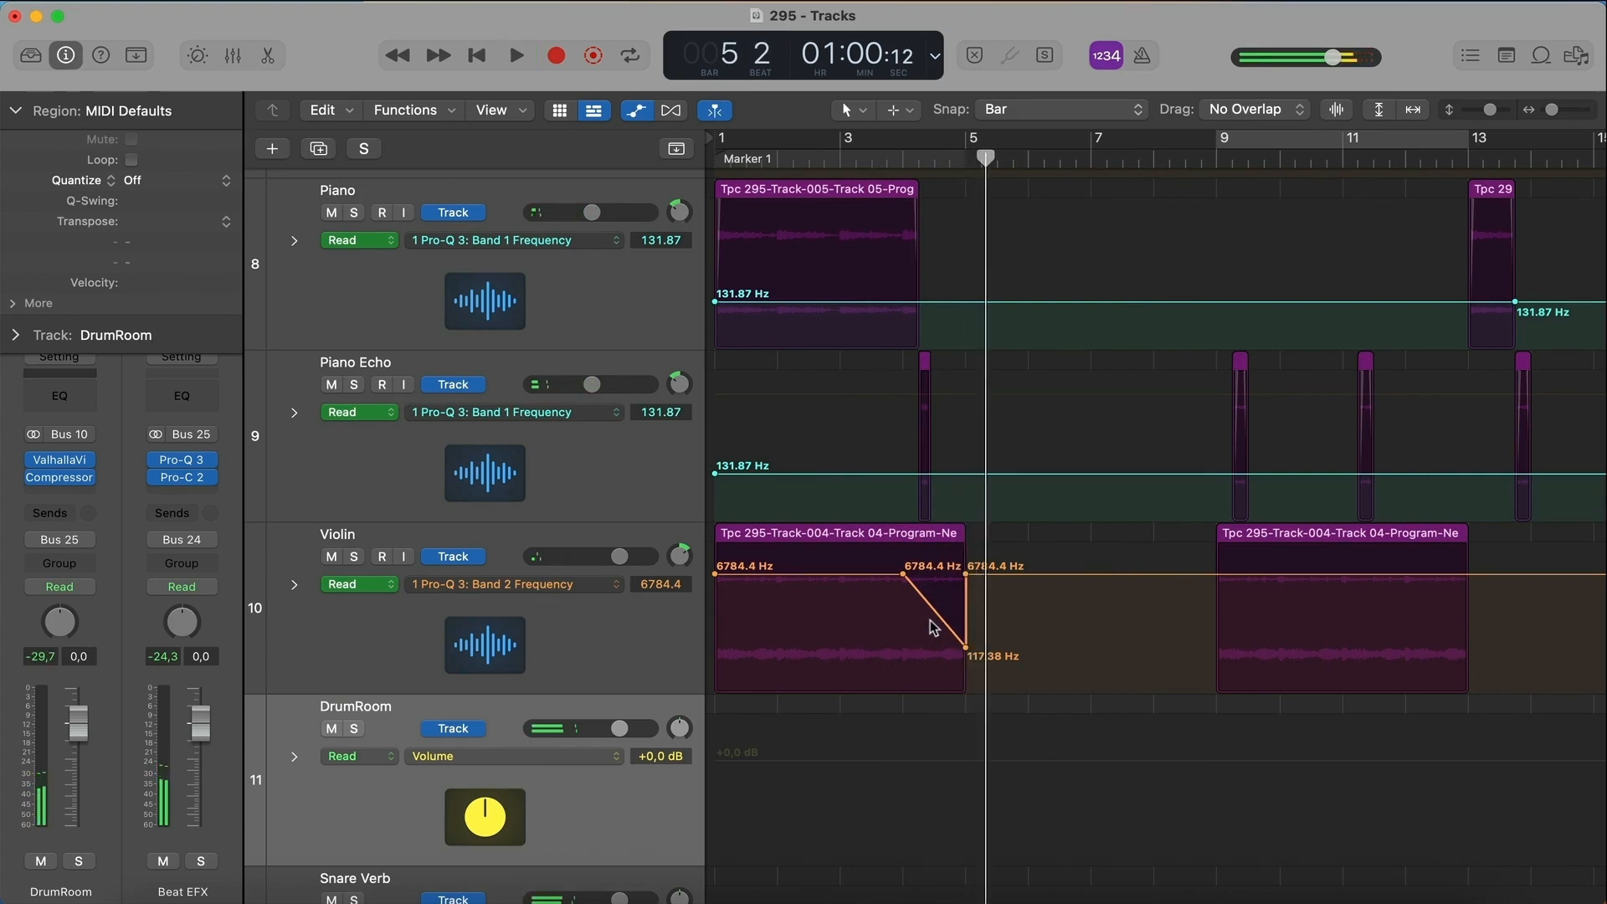
- Listen to the Violin track's filter automation in solo from bar 4, ending with its solo off
click(902, 155)
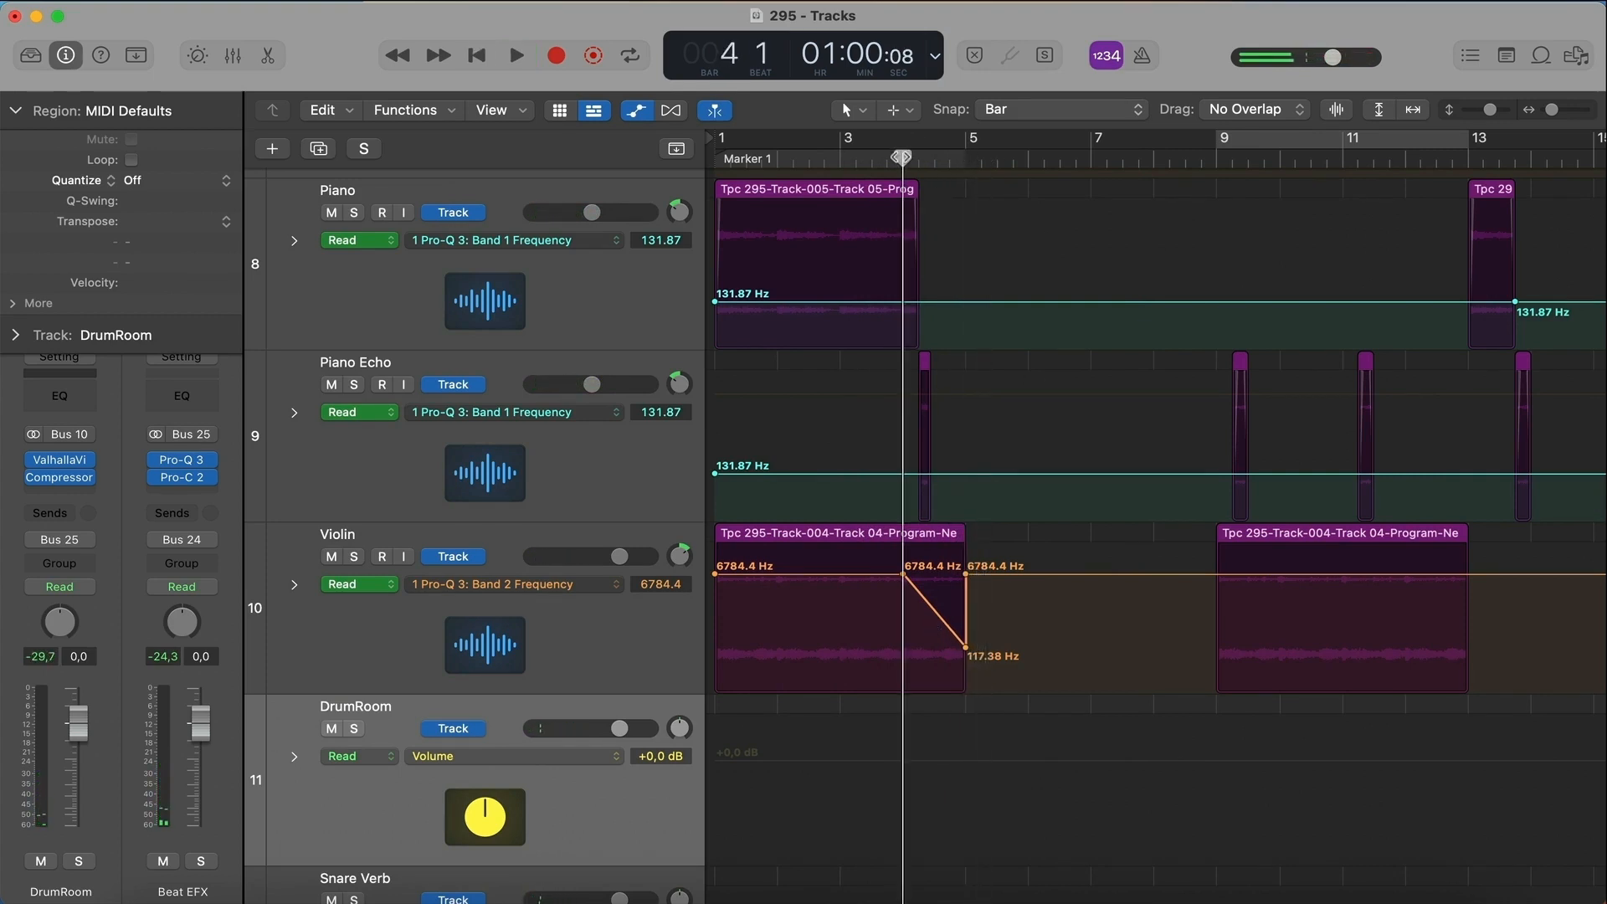
click(355, 556)
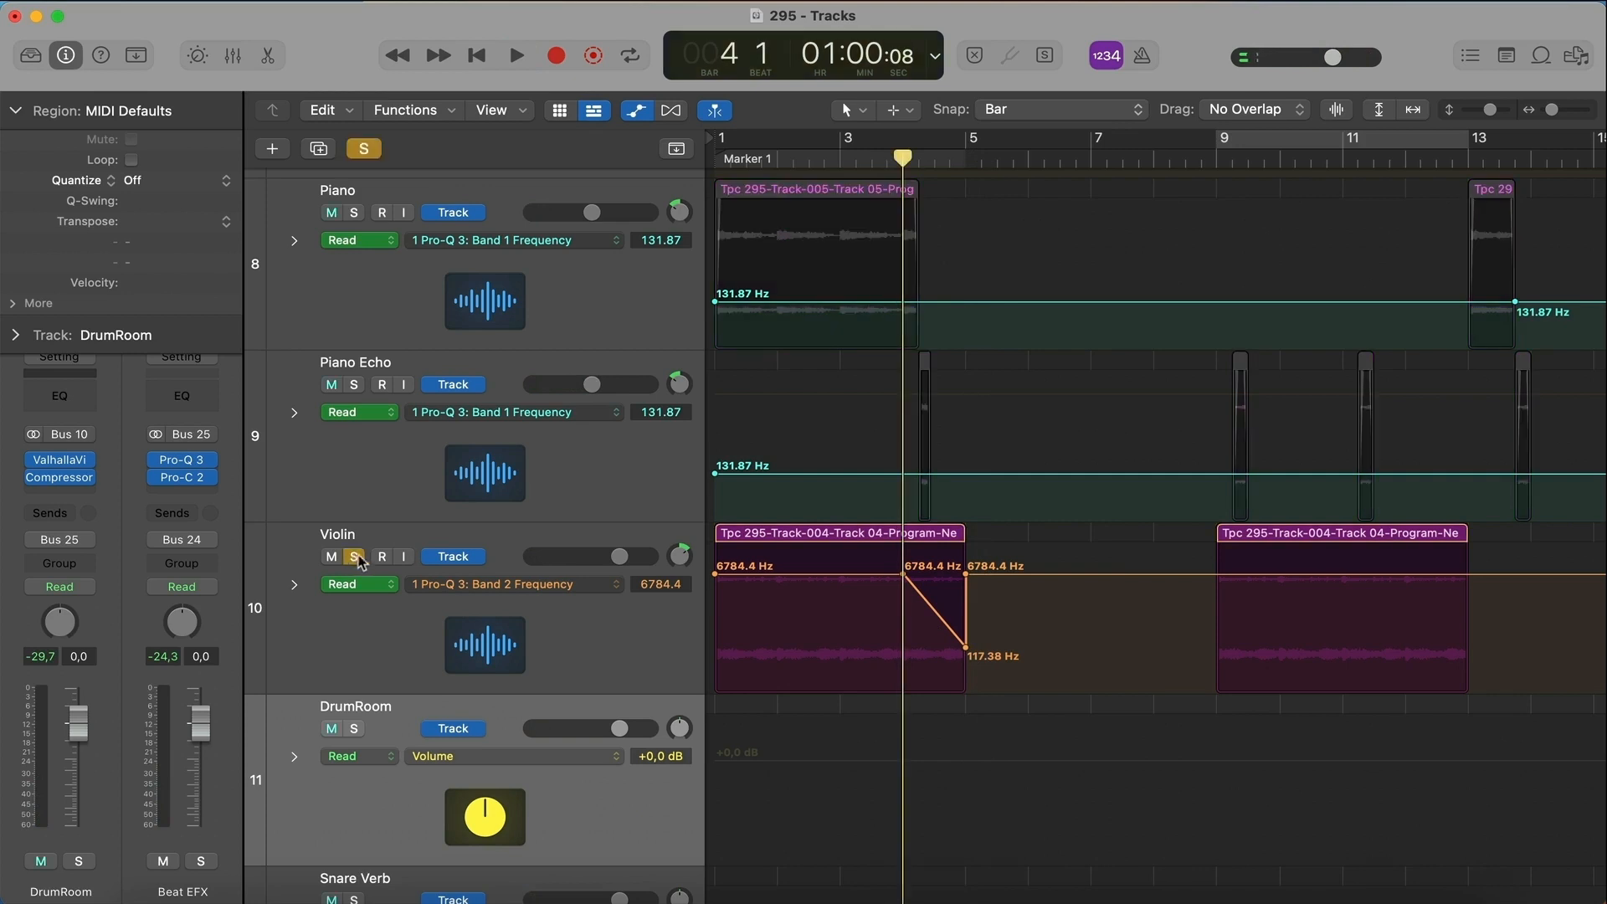
key(space)
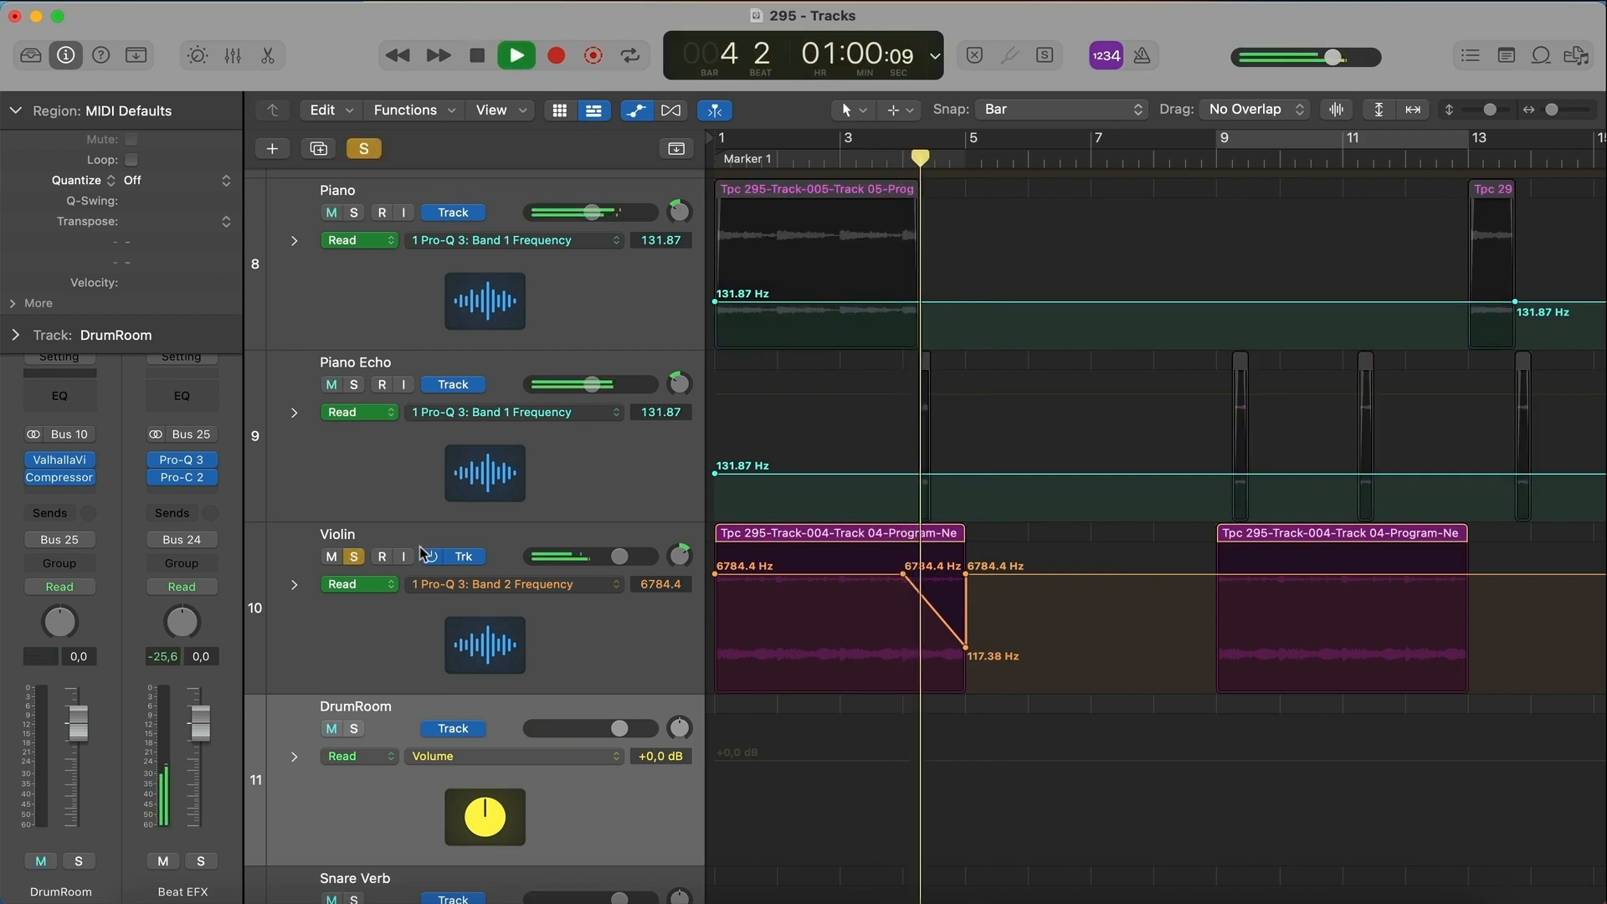
key(space)
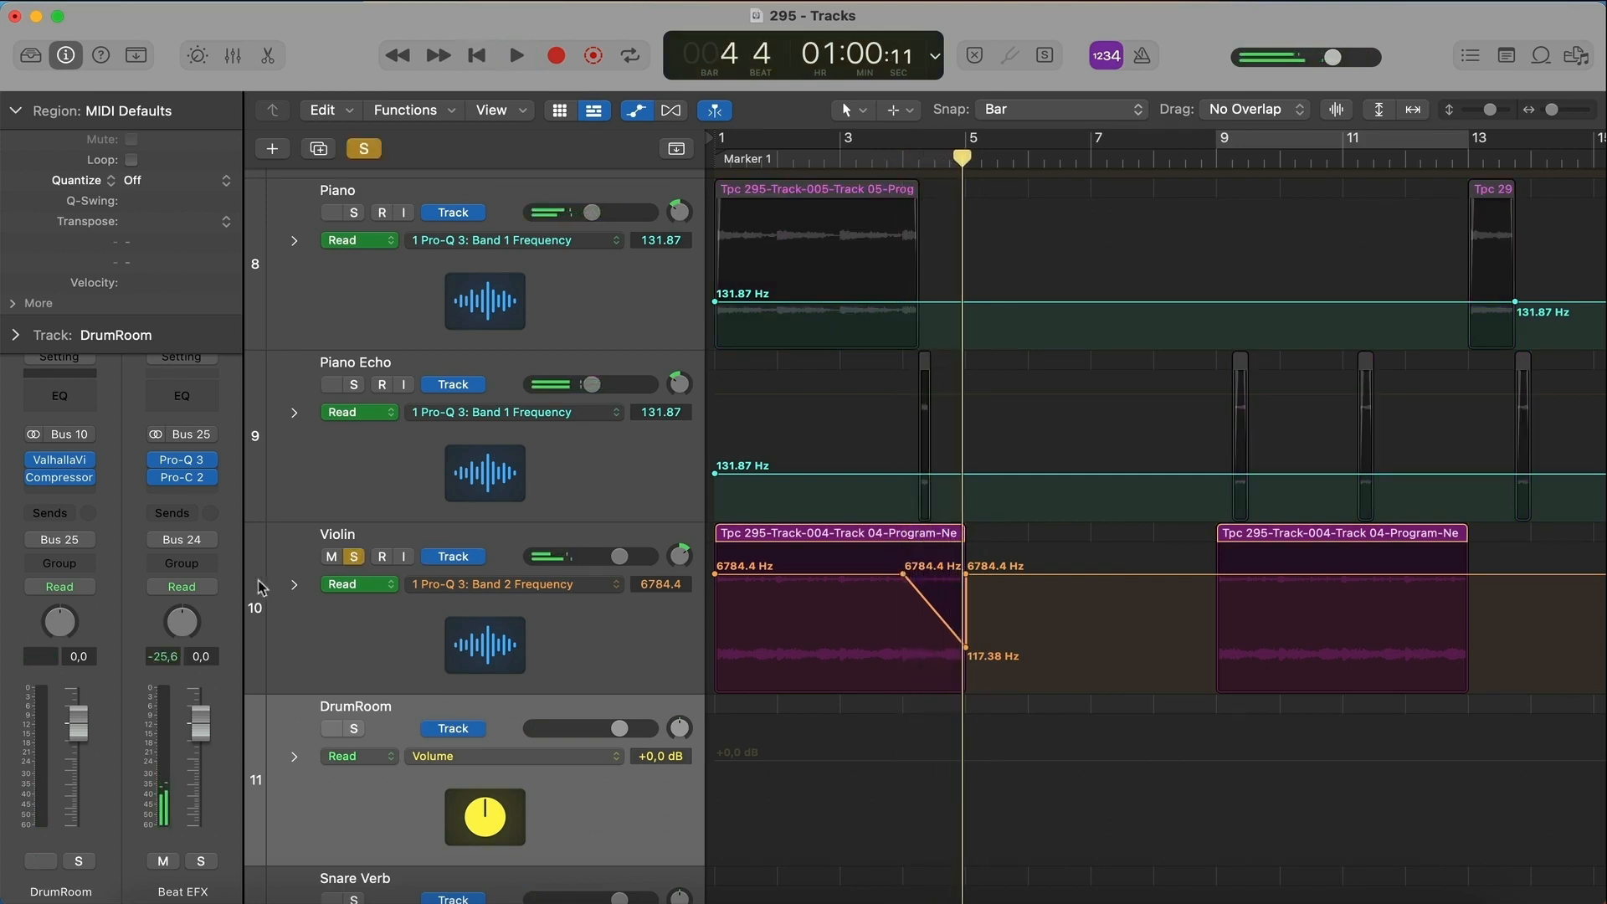
click(354, 557)
- Listen to the Main Loop track's filter sweep in solo from bar 4, ending with its solo off
scroll(708, 439, up, 5)
scroll(708, 440, up, 3)
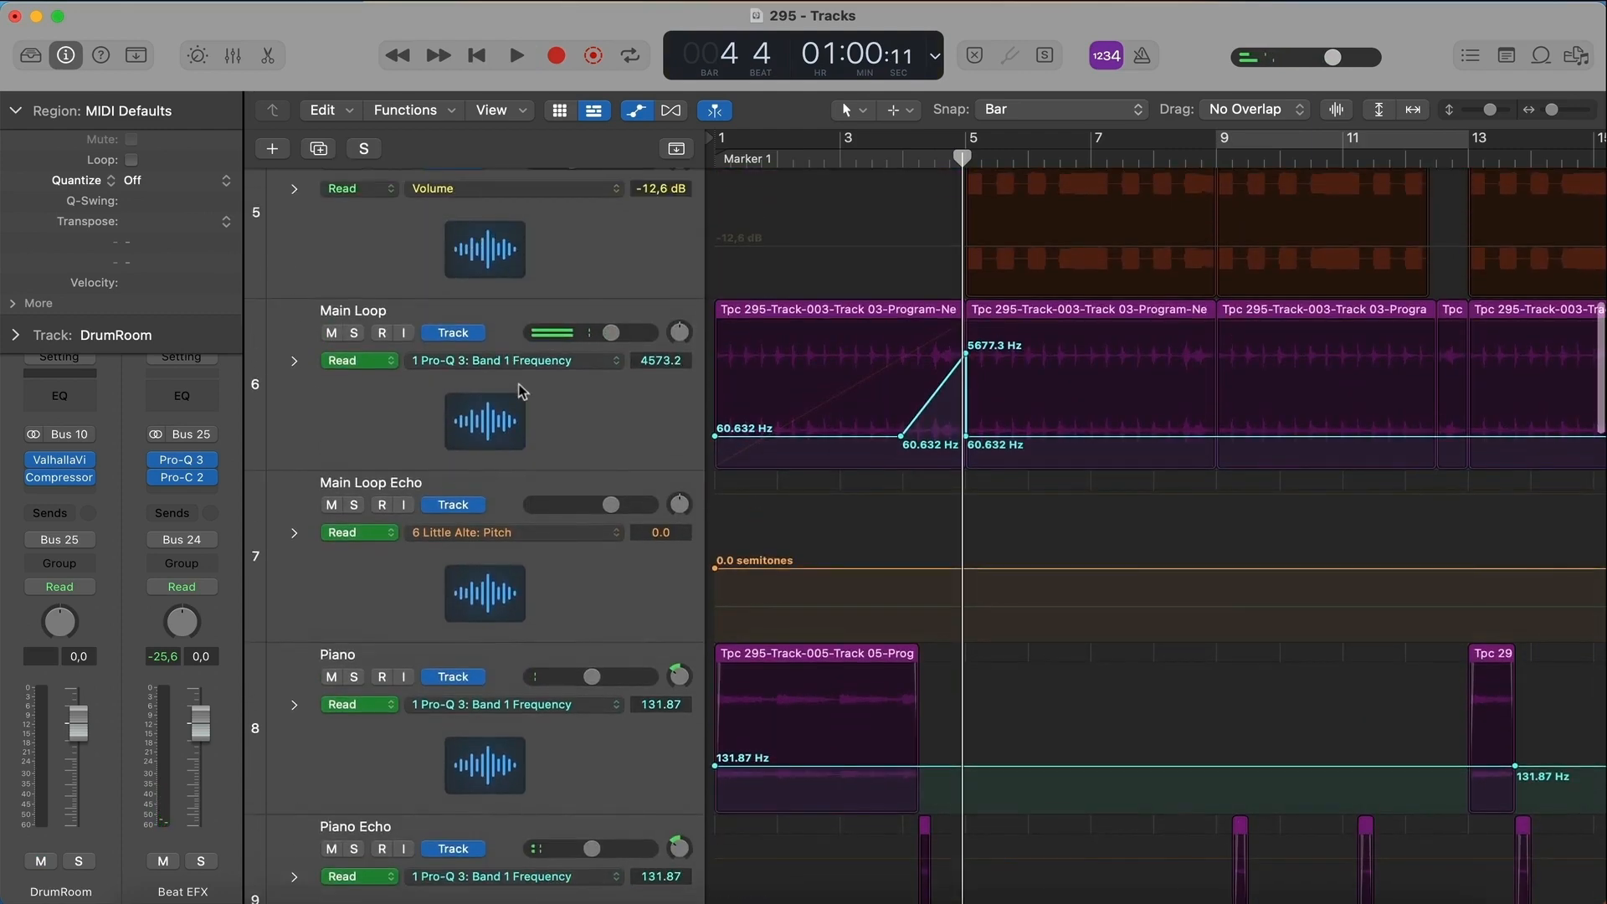
click(354, 334)
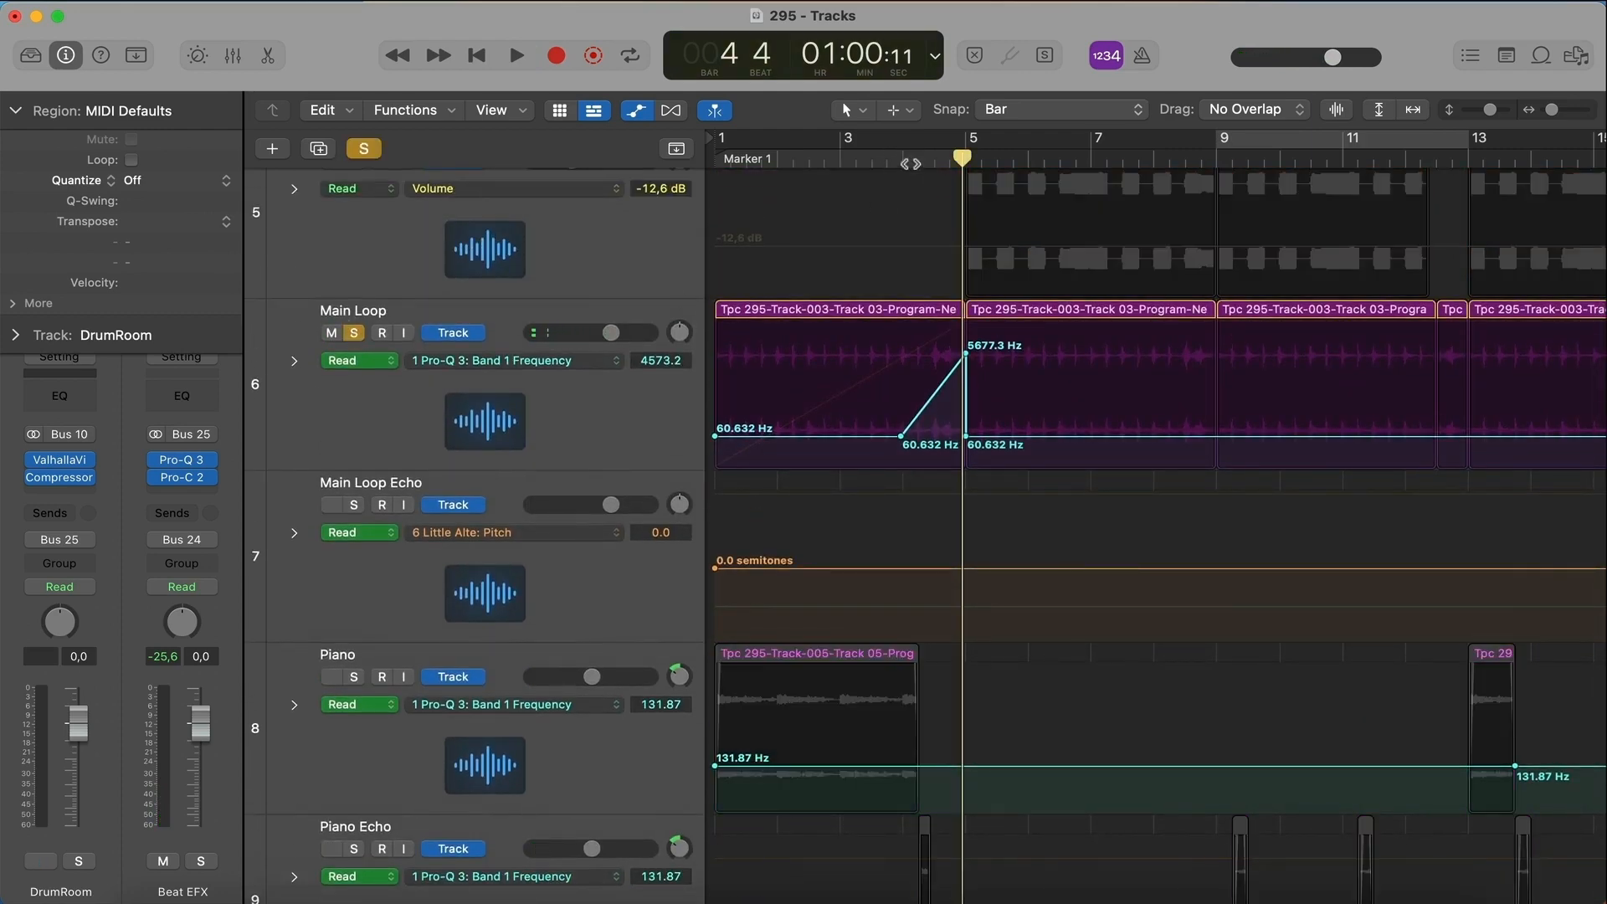
click(901, 162)
key(space)
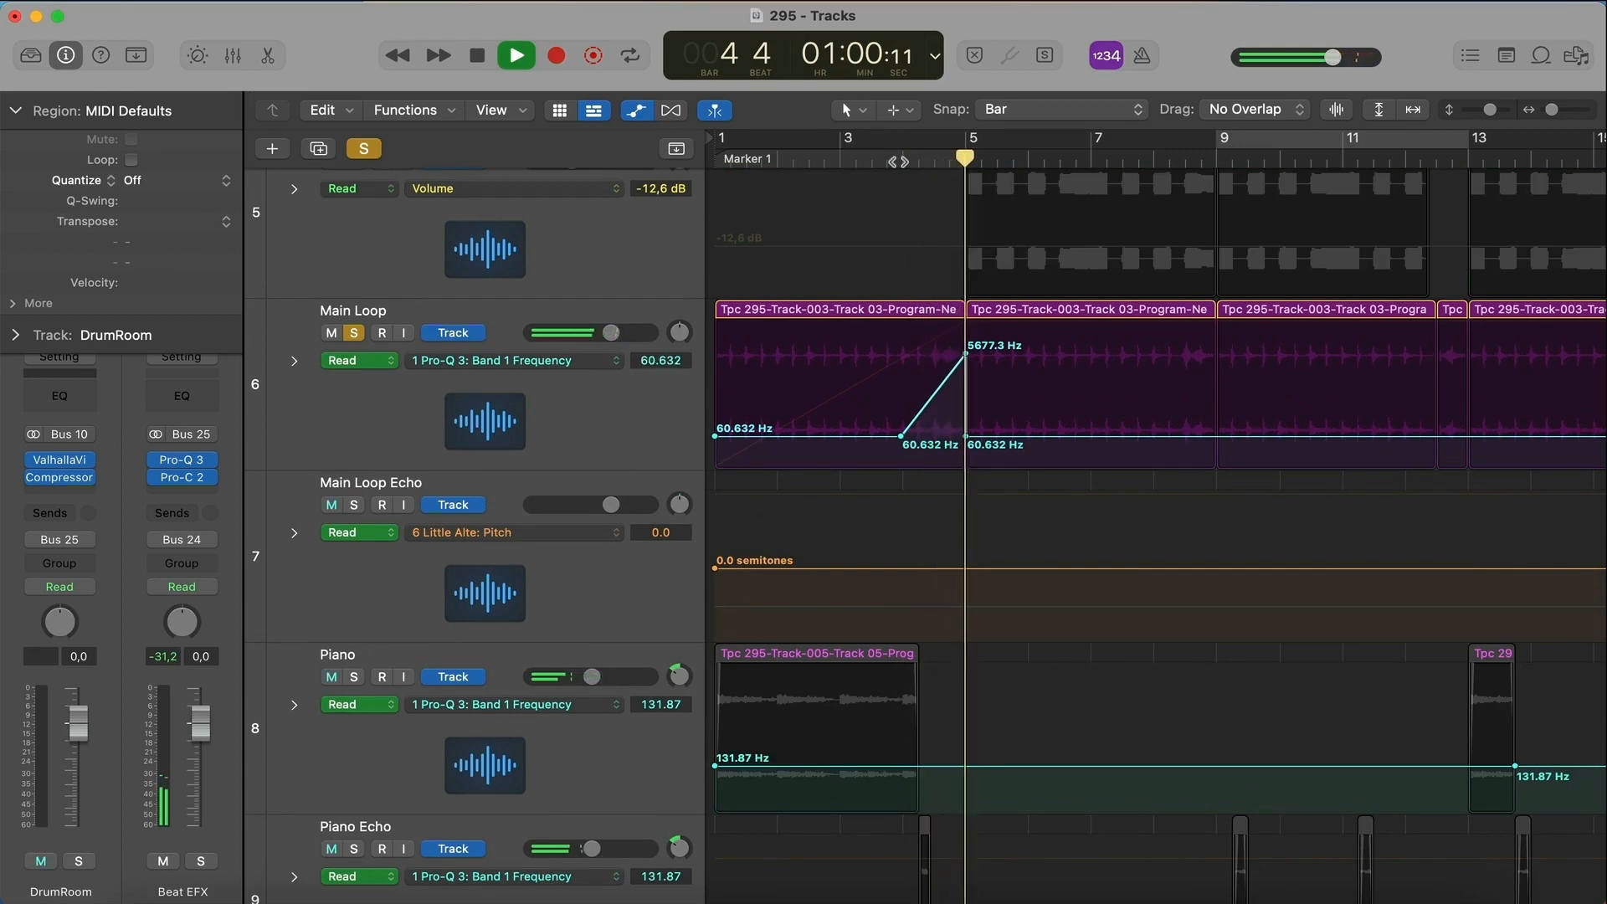
click(514, 54)
click(352, 333)
- Solo the Drum Loop track and listen to its filter automation around the transition into bar 5
scroll(680, 279, up, 15)
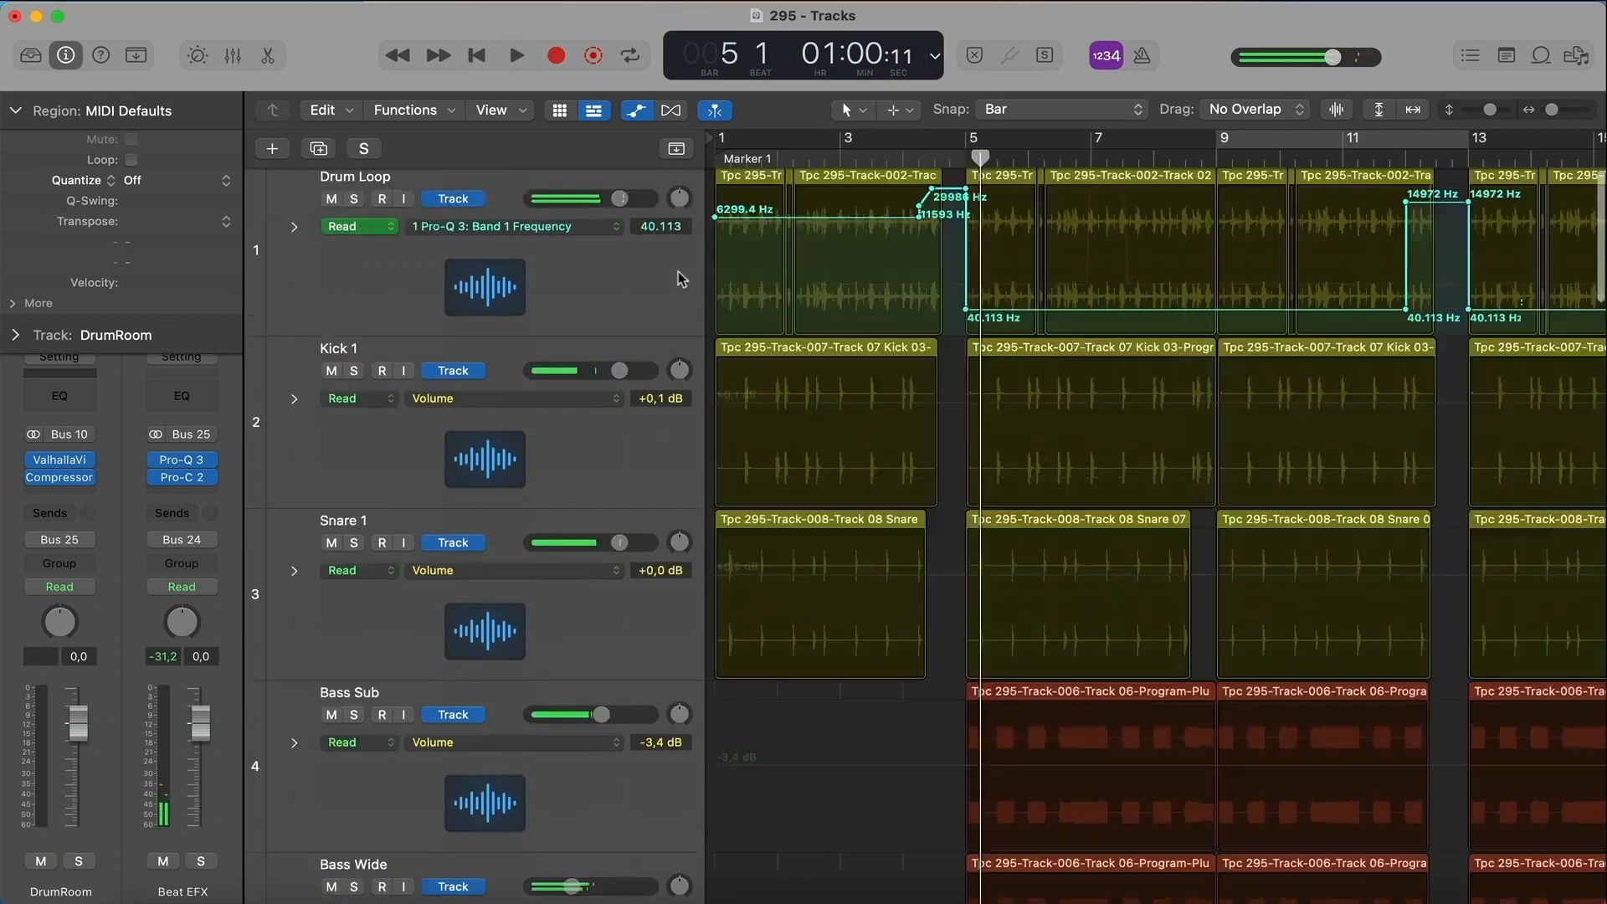
click(353, 201)
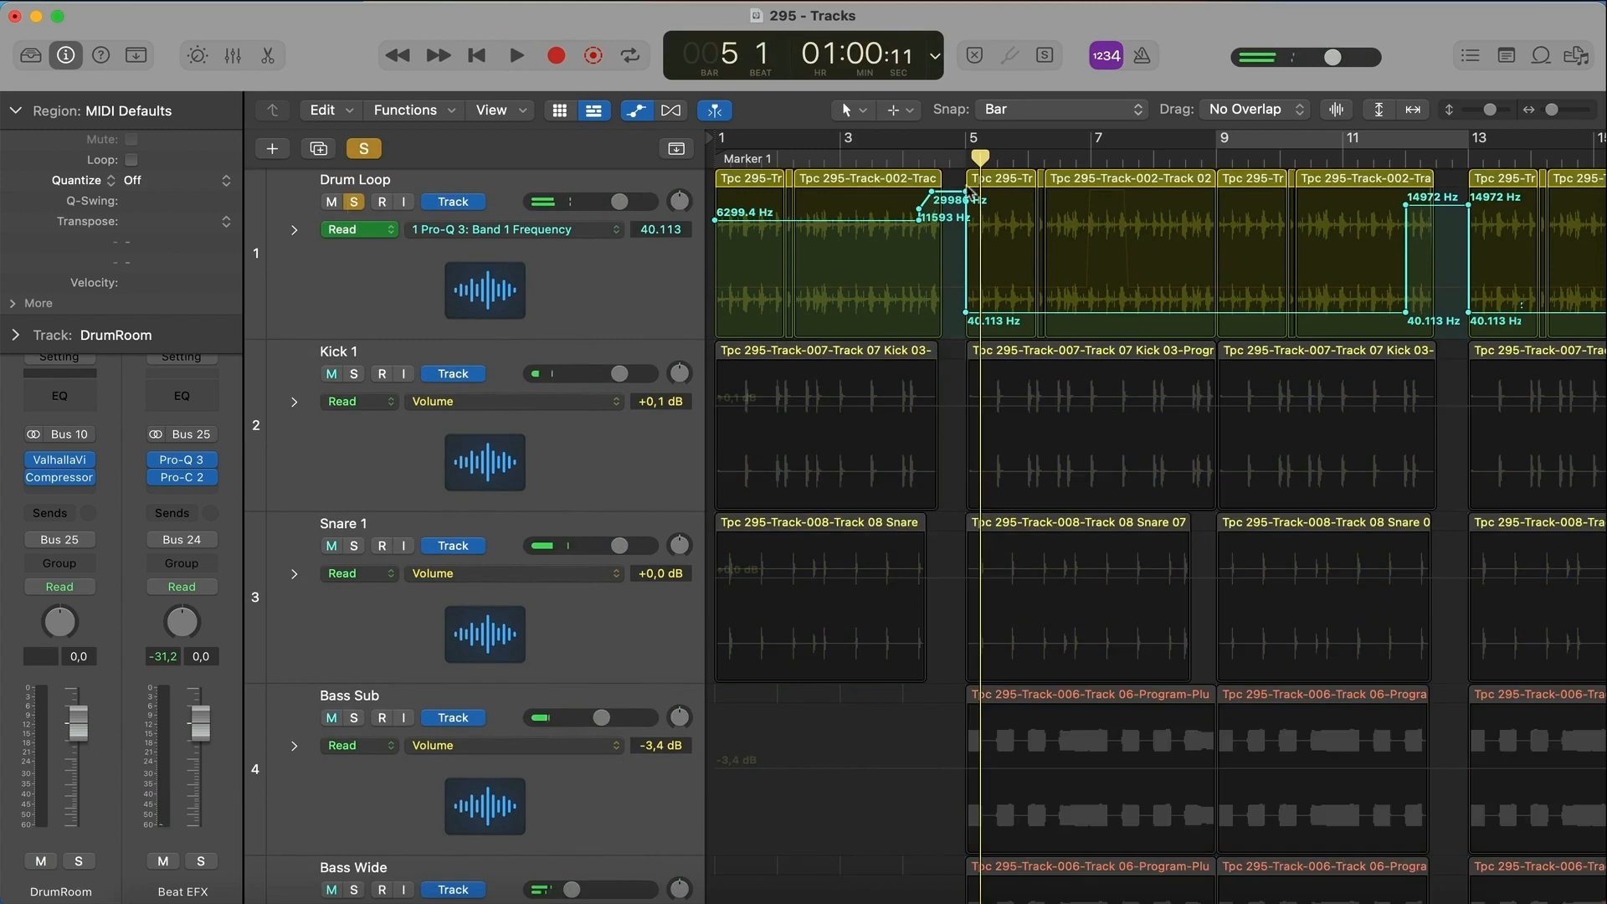
key(space)
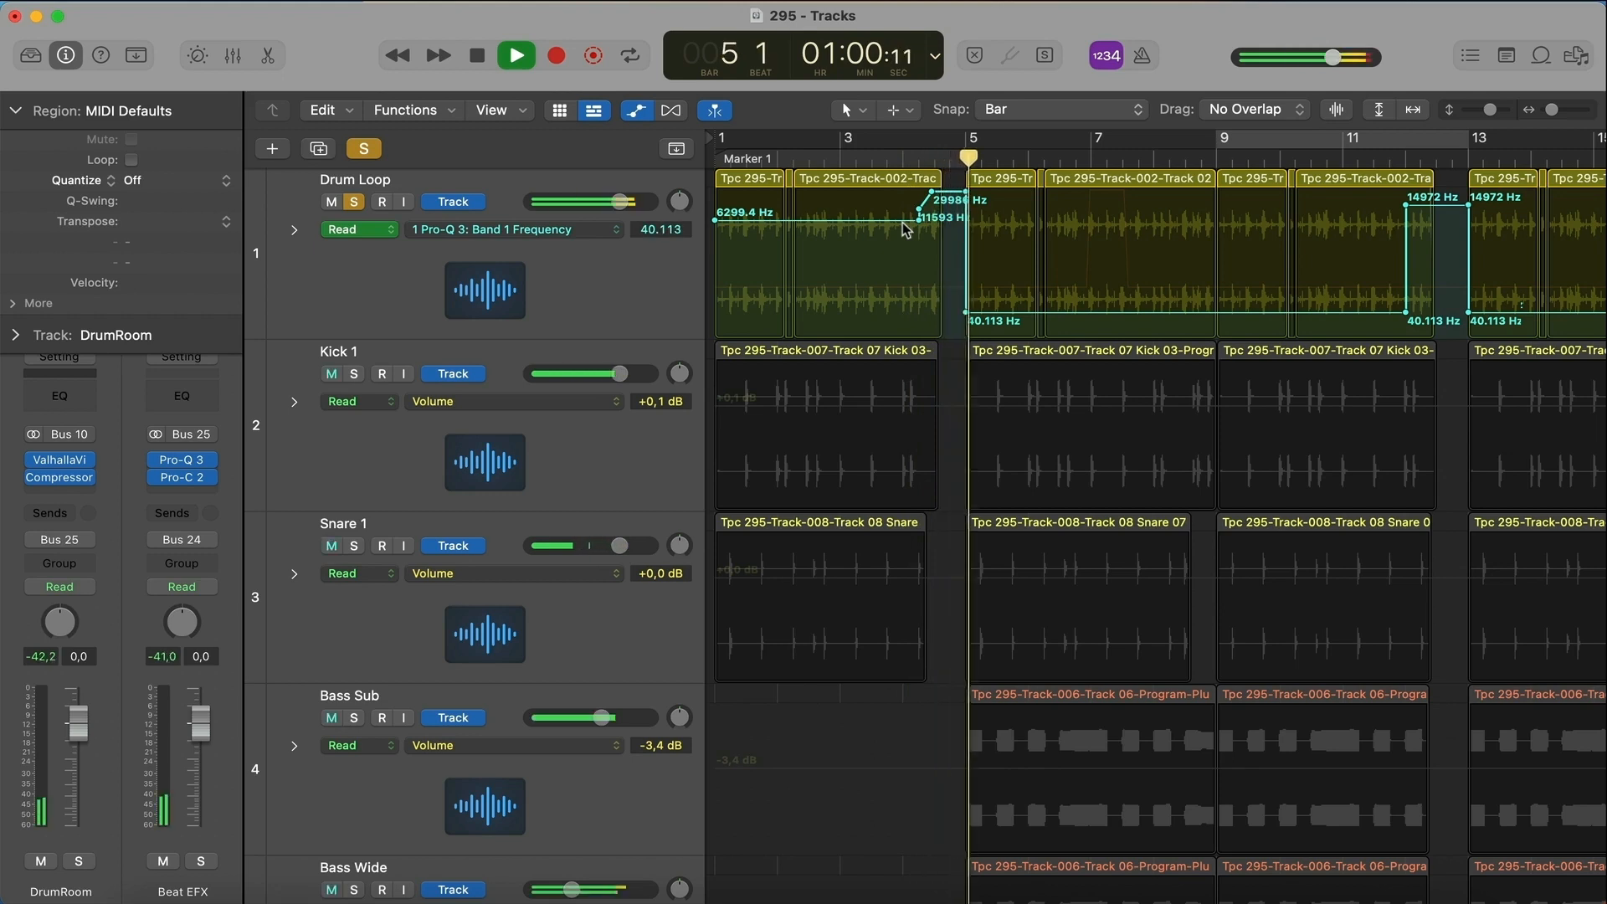
key(space)
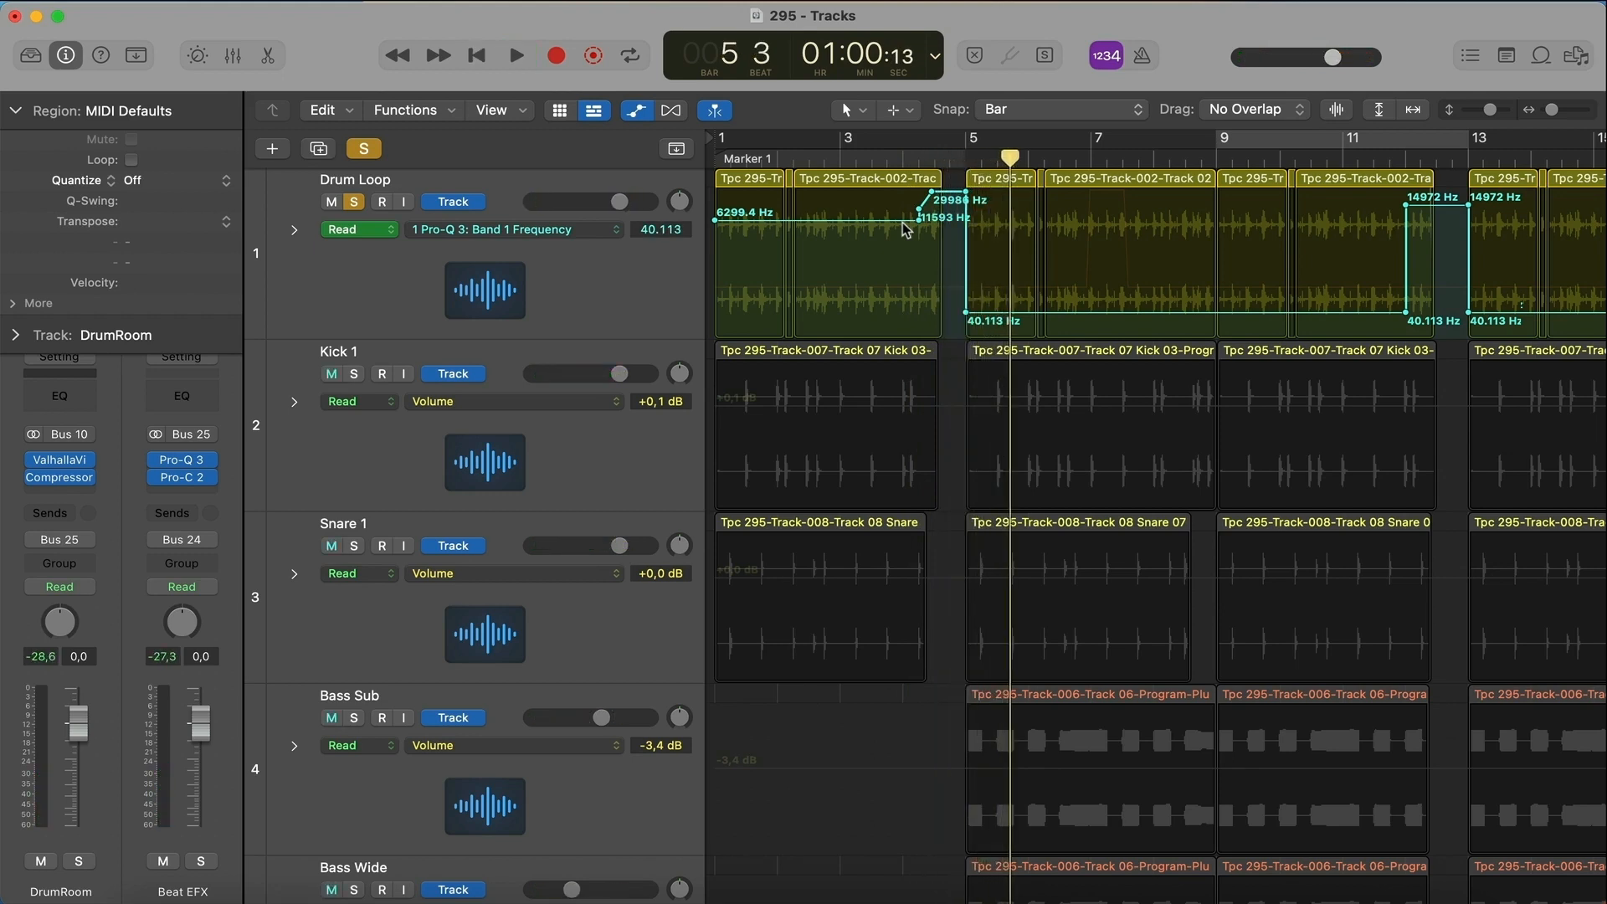
- Open the Pro-Q 3 equalizer on the Drum Loop track and inspect its low-cut band
scroll(907, 229, down, 2)
click(645, 198)
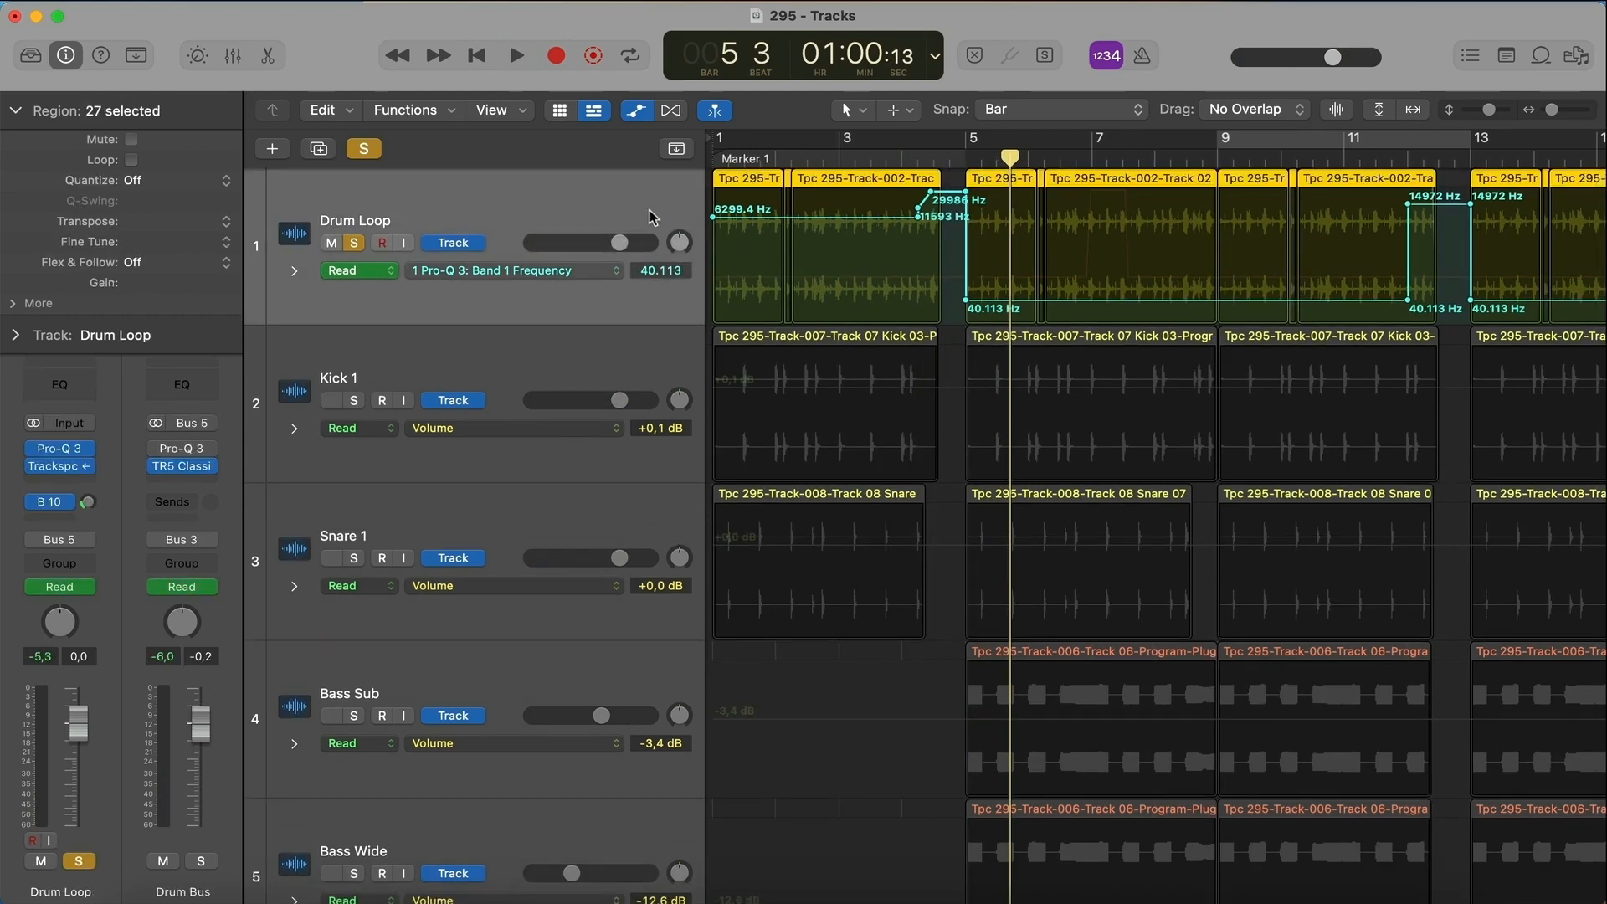
click(60, 453)
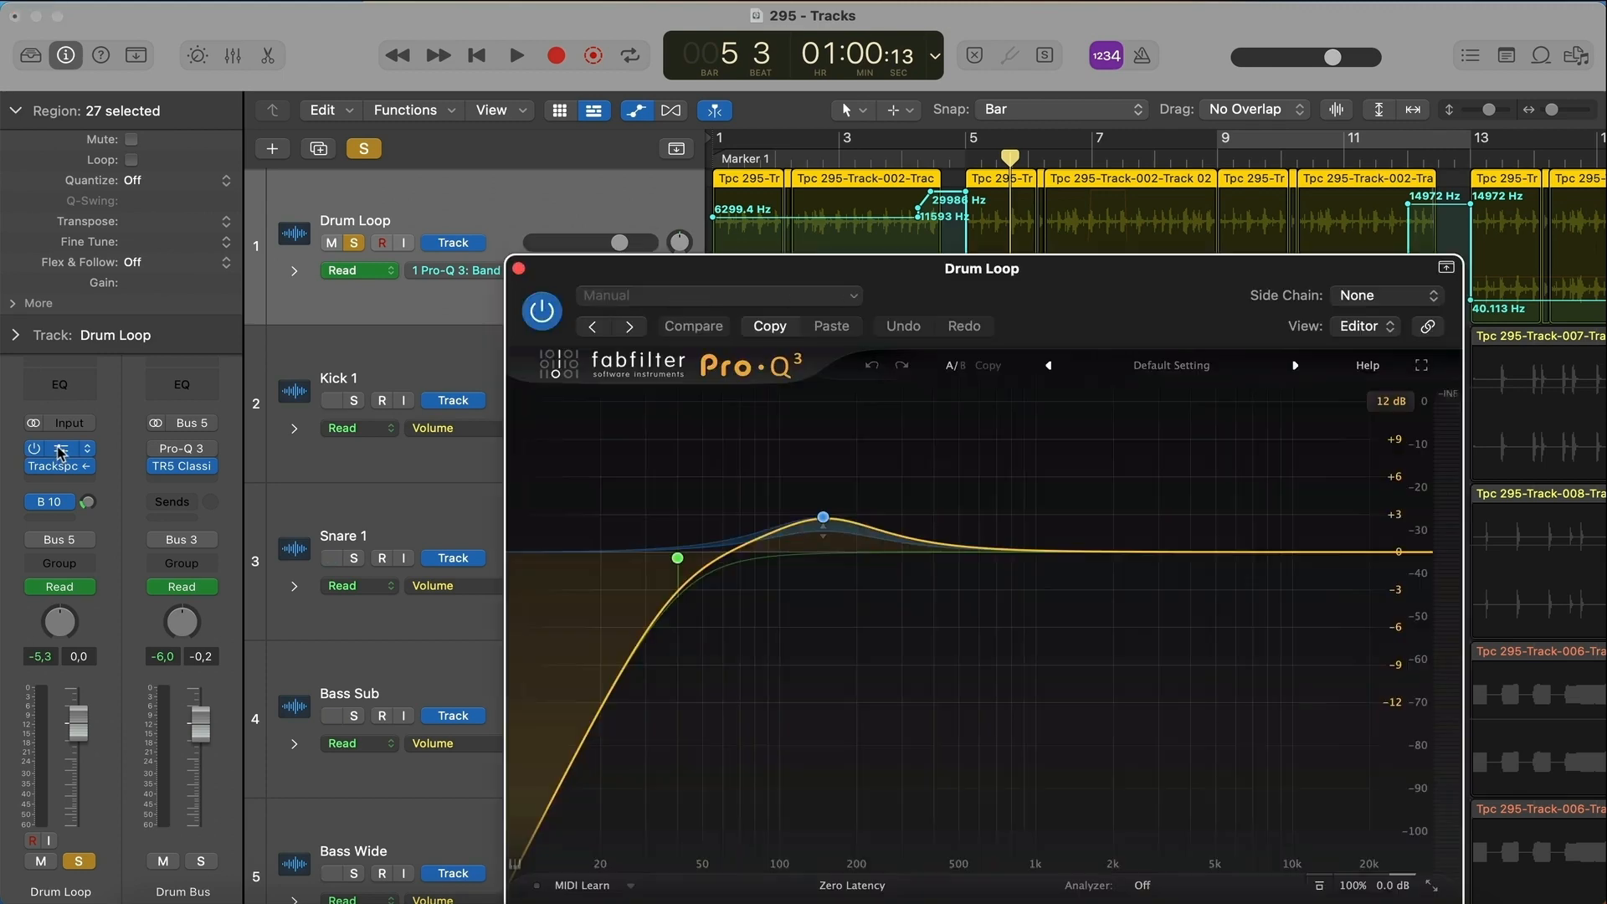
drag(1141, 320, 805, 82)
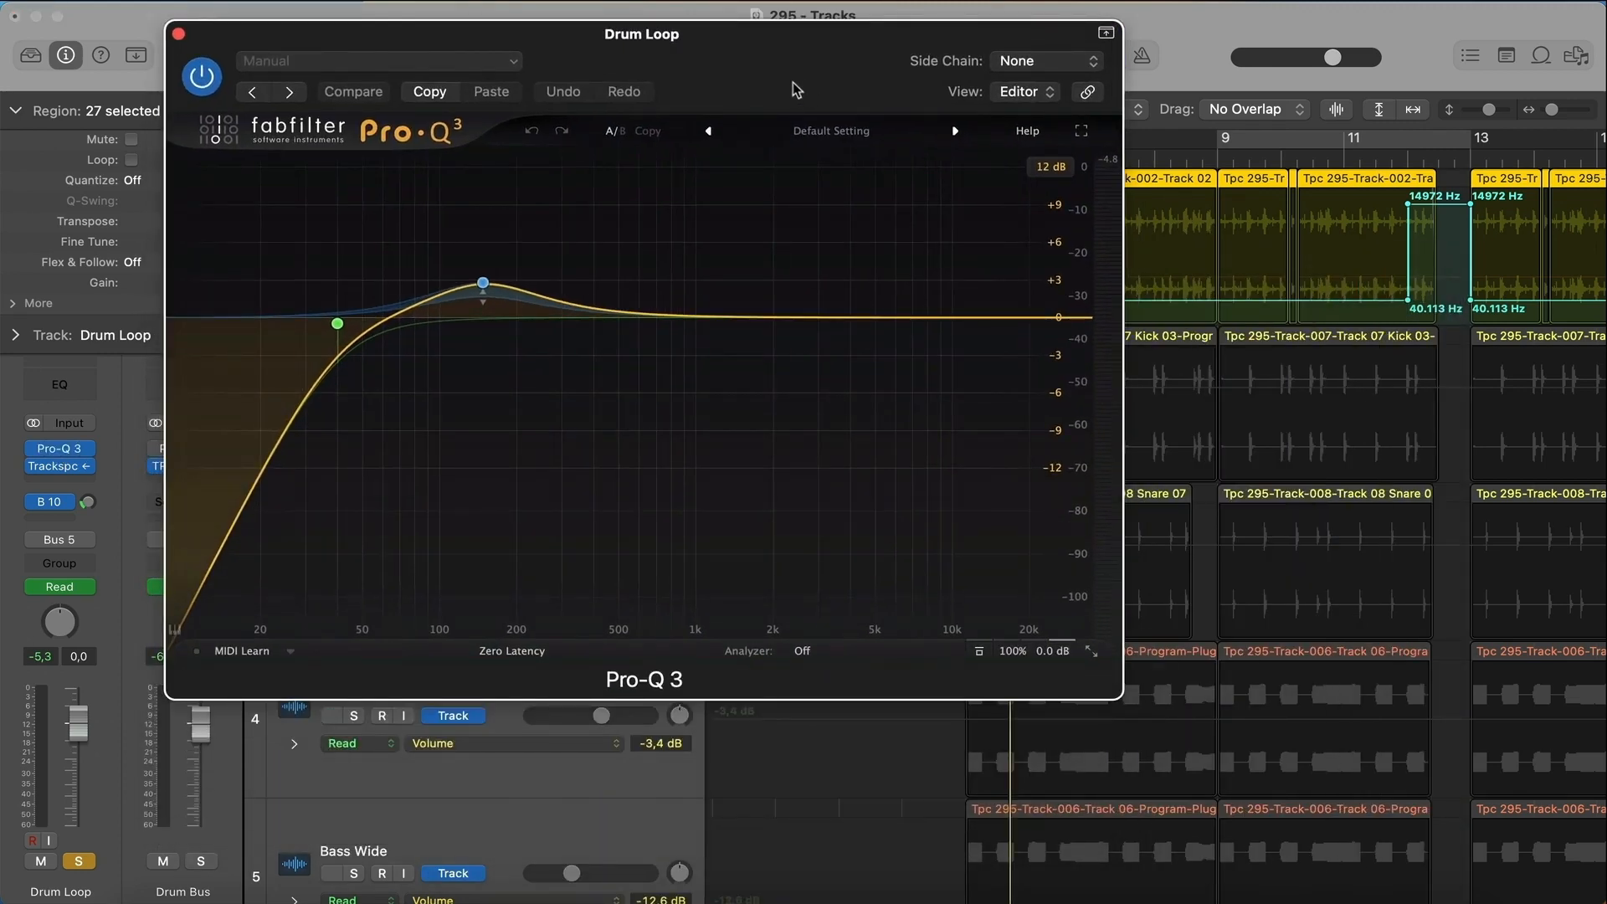
mouse_move(339, 326)
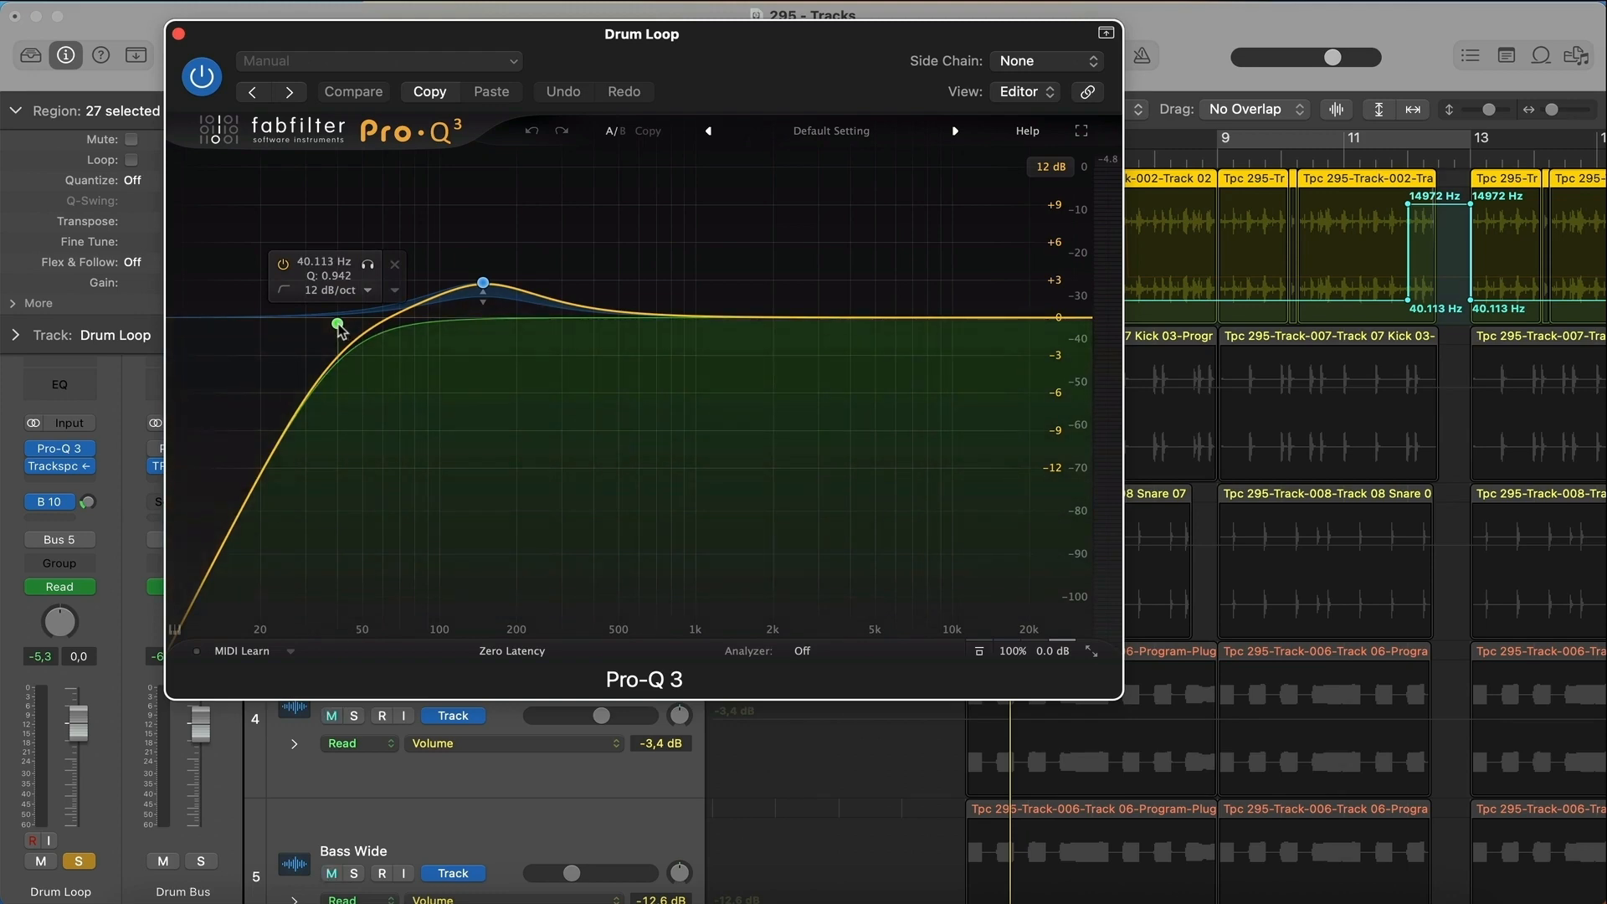
- Play the soloed Drum Loop with the Pro-Q 3 window moved clear of the timeline ruler, ending with playback stopped
drag(883, 76, 875, 239)
key(Return)
key(space)
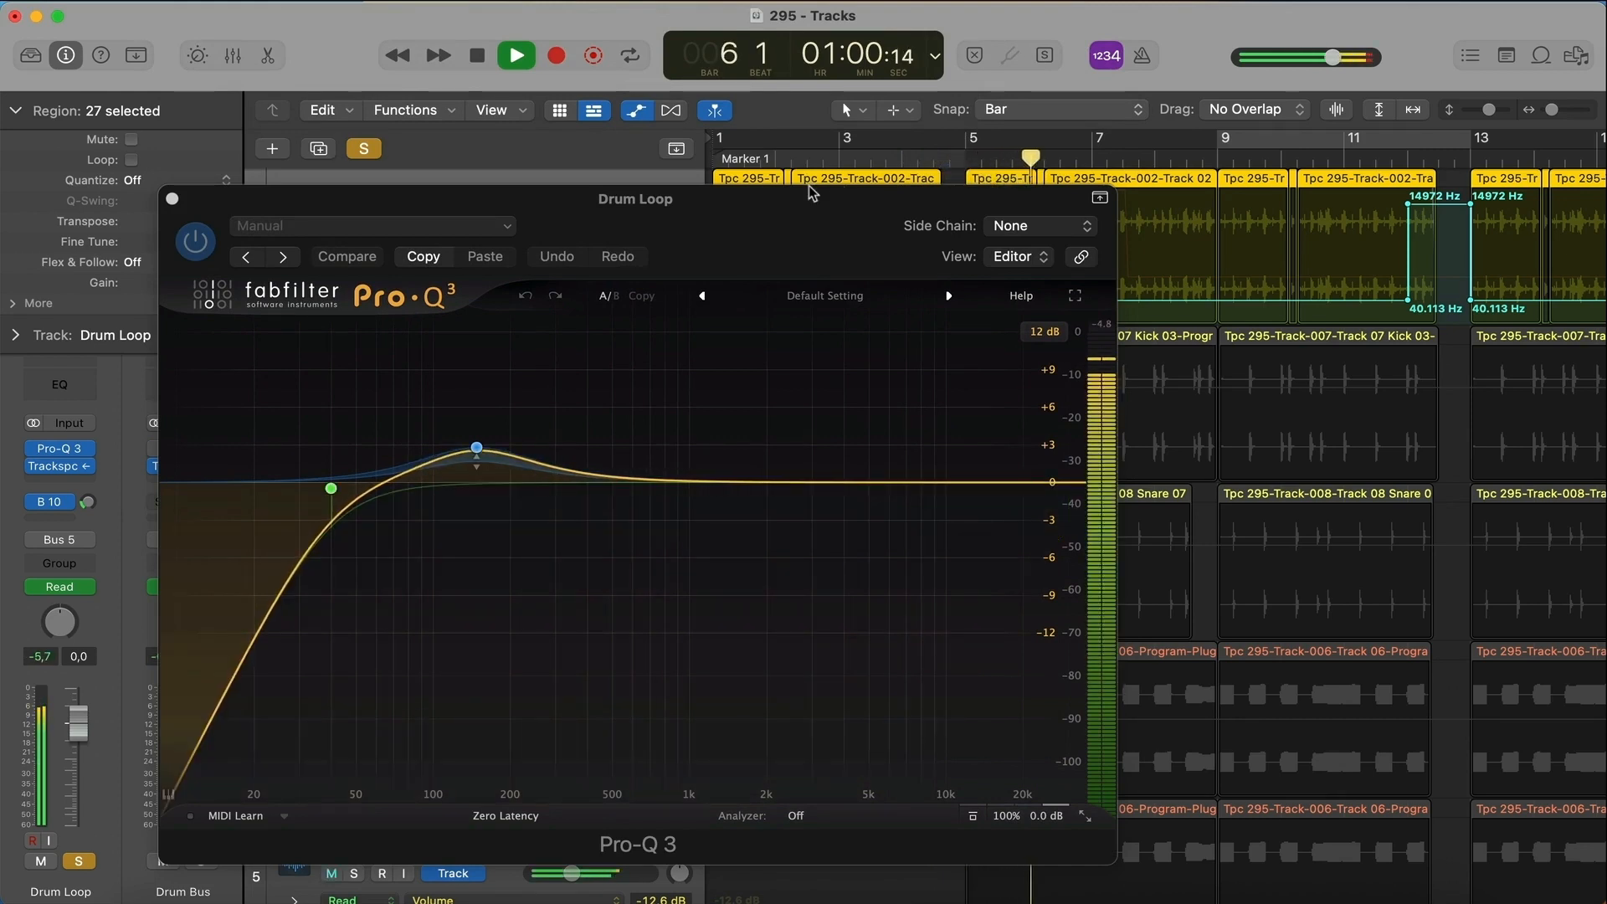
key(space)
mouse_move(496, 444)
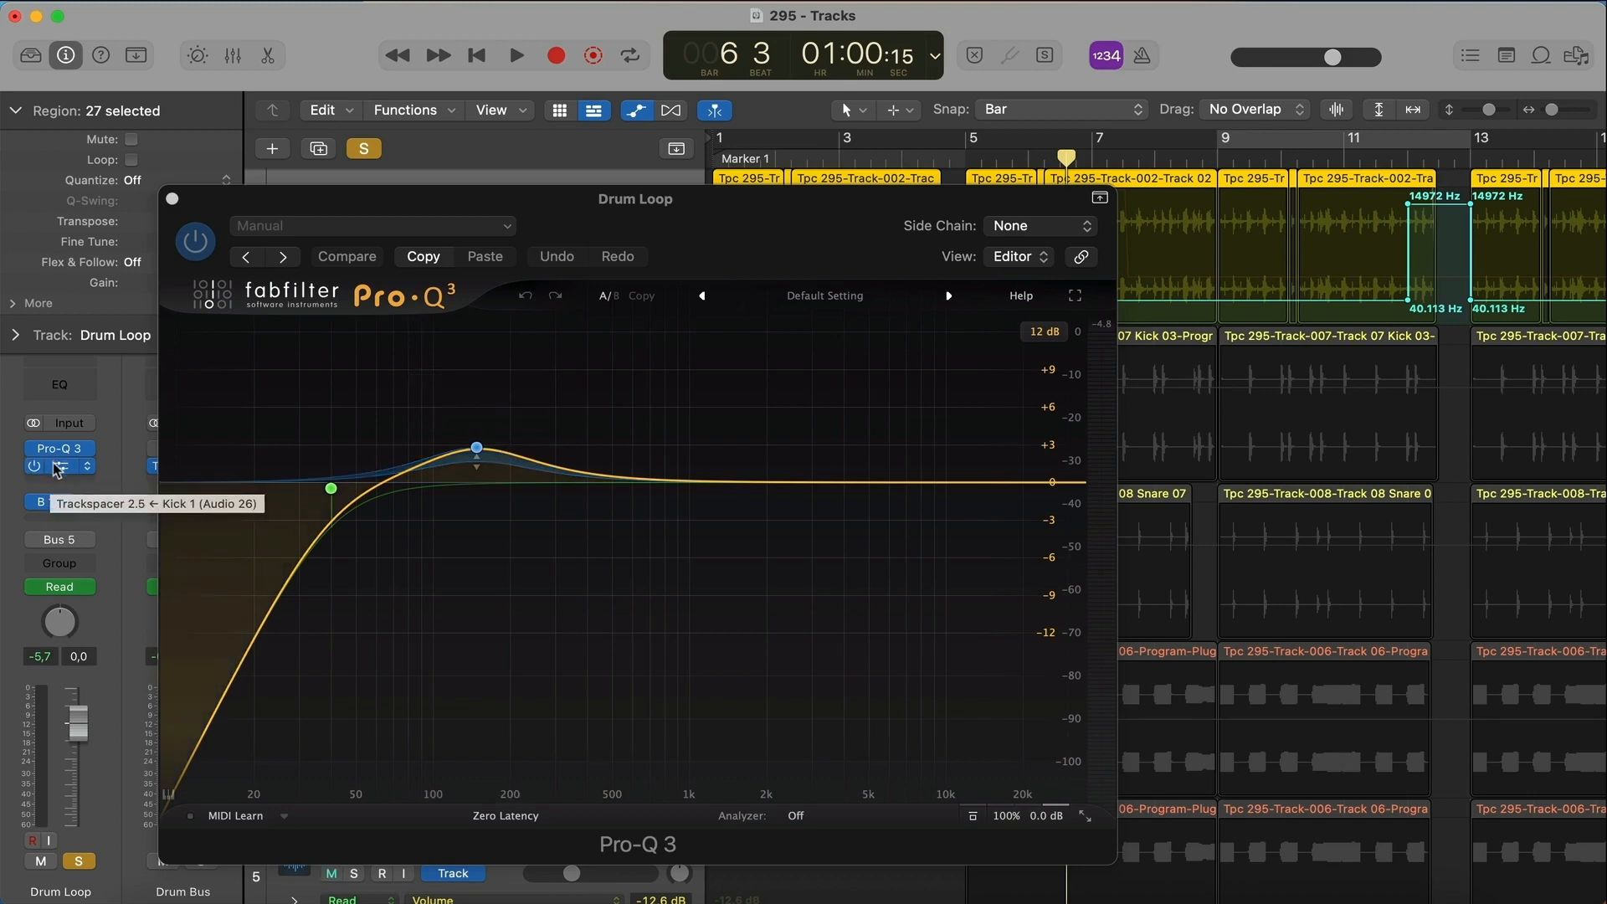
- Open Trackspacer on the Drum Loop and compare the sound with the plug-in bypassed and active, ending with its window closed
click(57, 467)
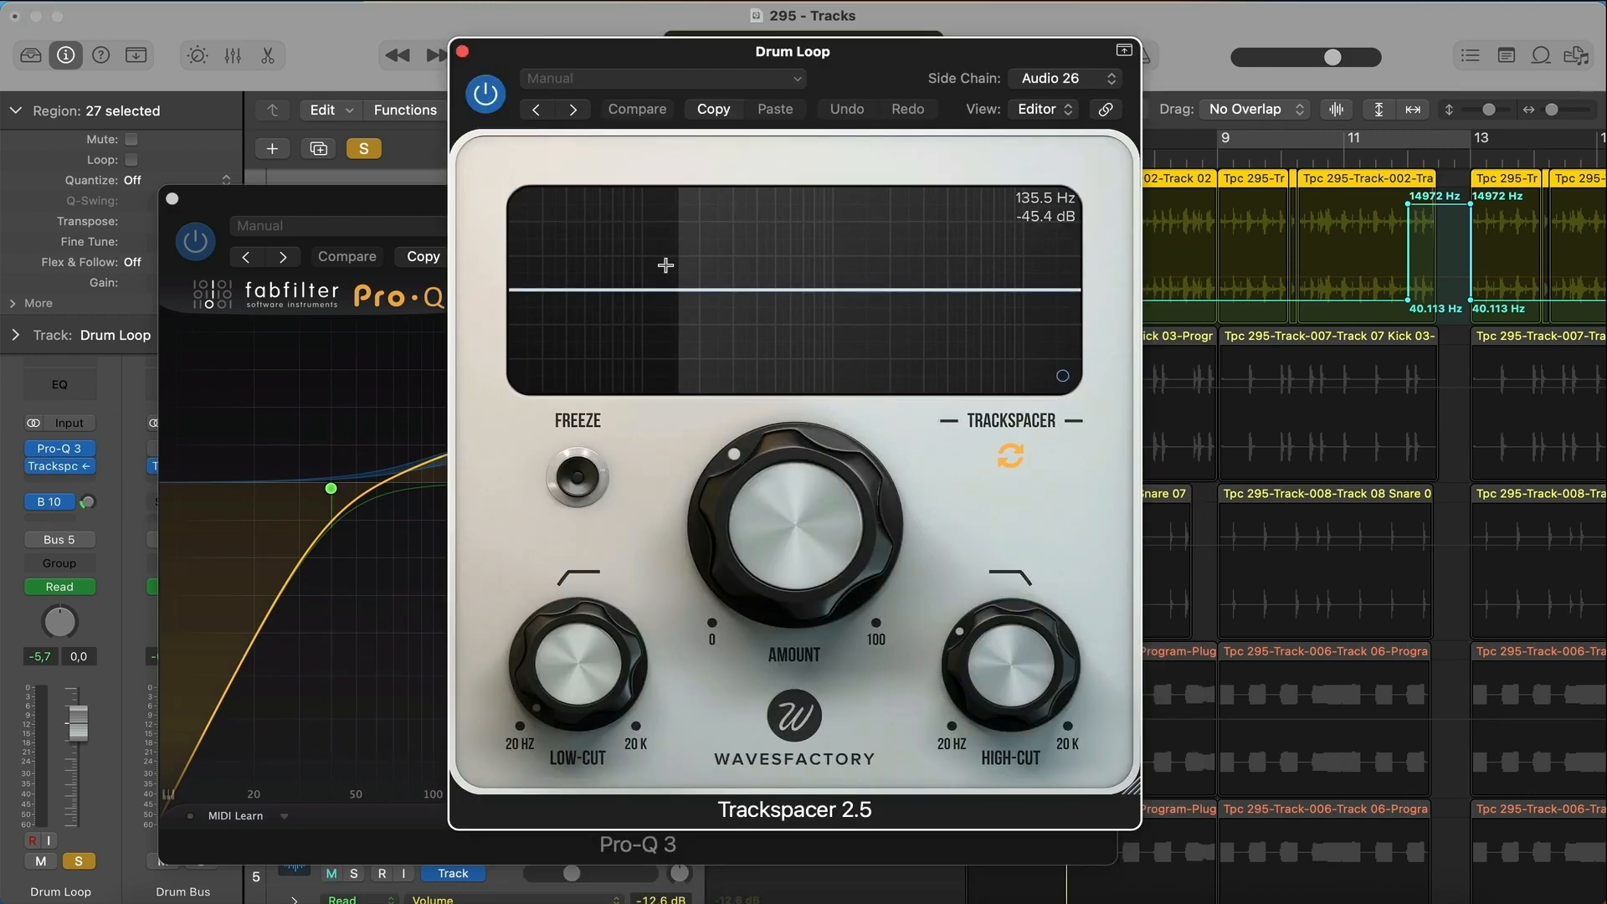
click(34, 466)
key(space)
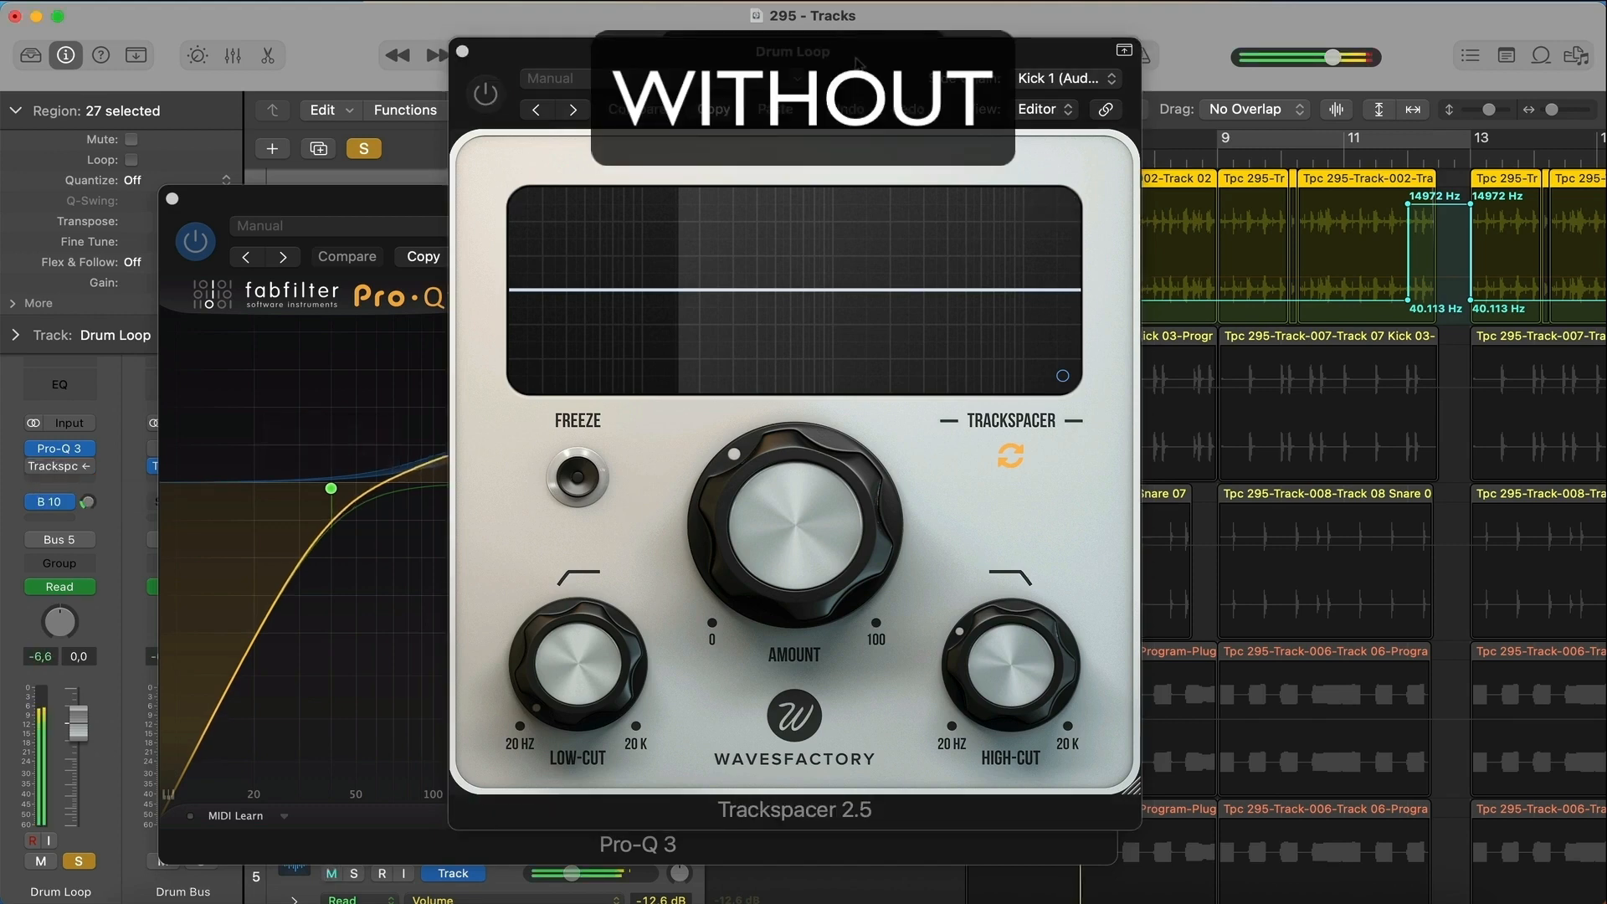
click(35, 467)
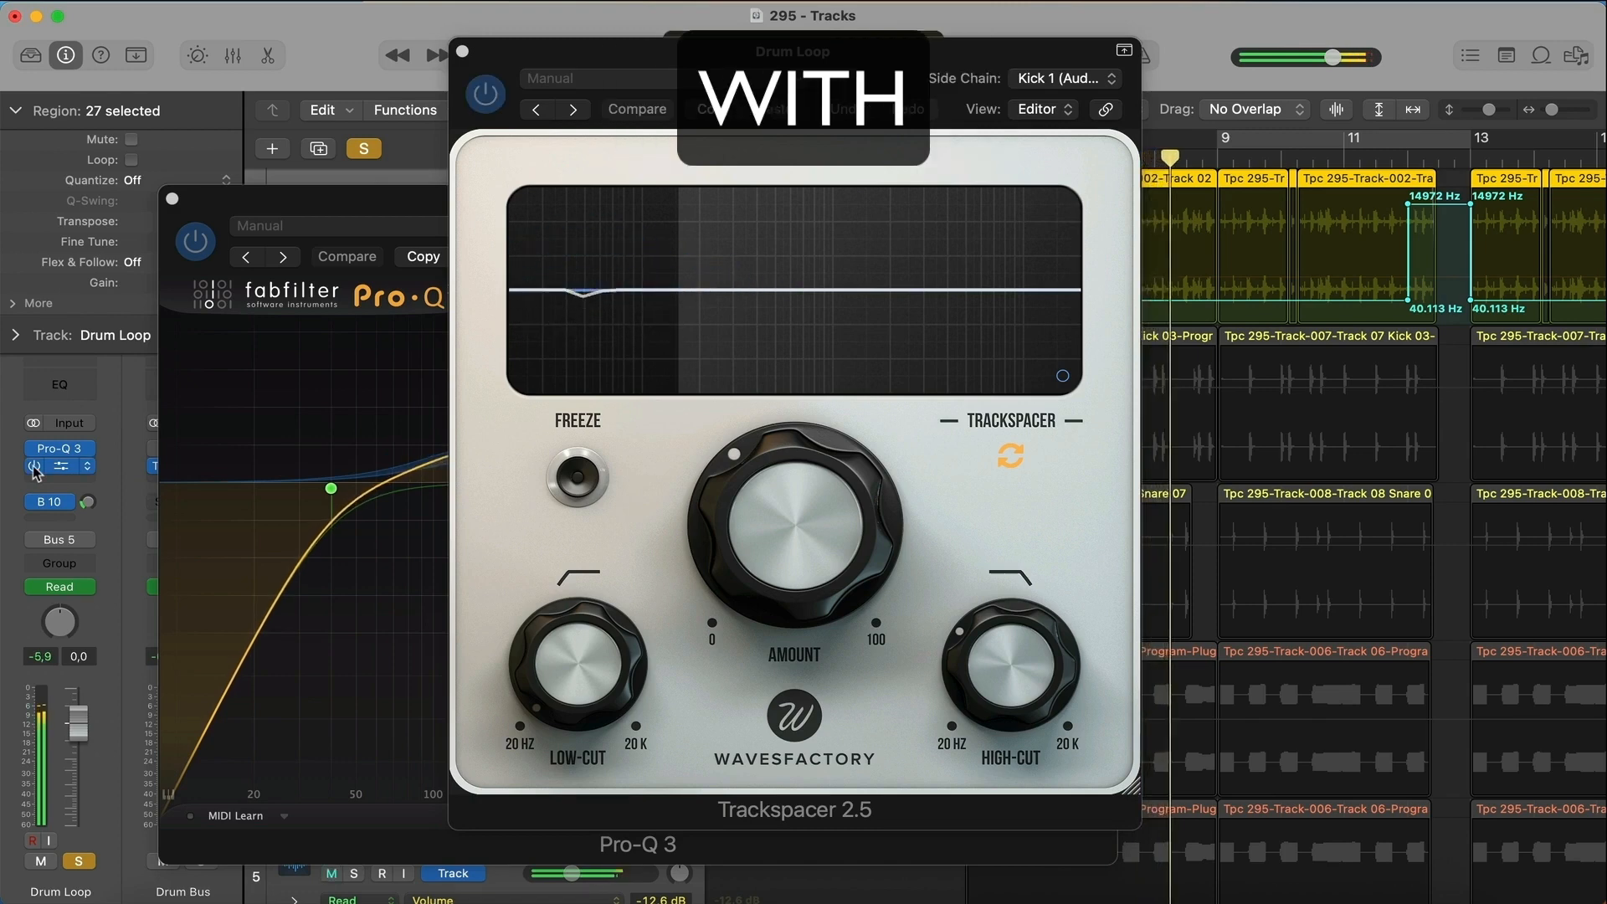
click(34, 466)
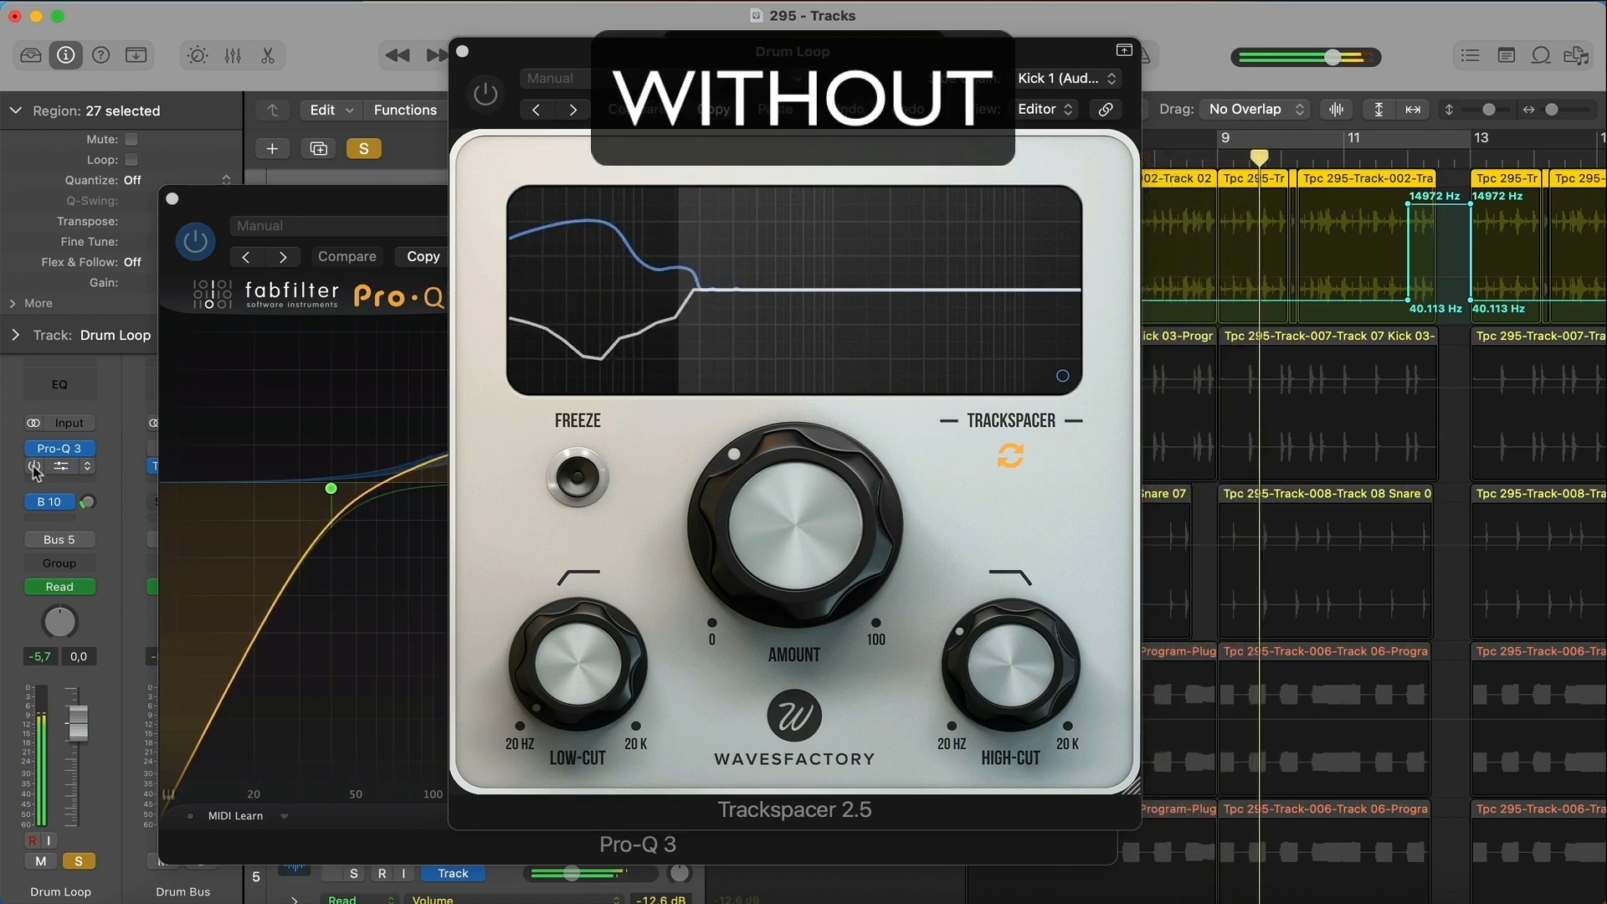
click(35, 467)
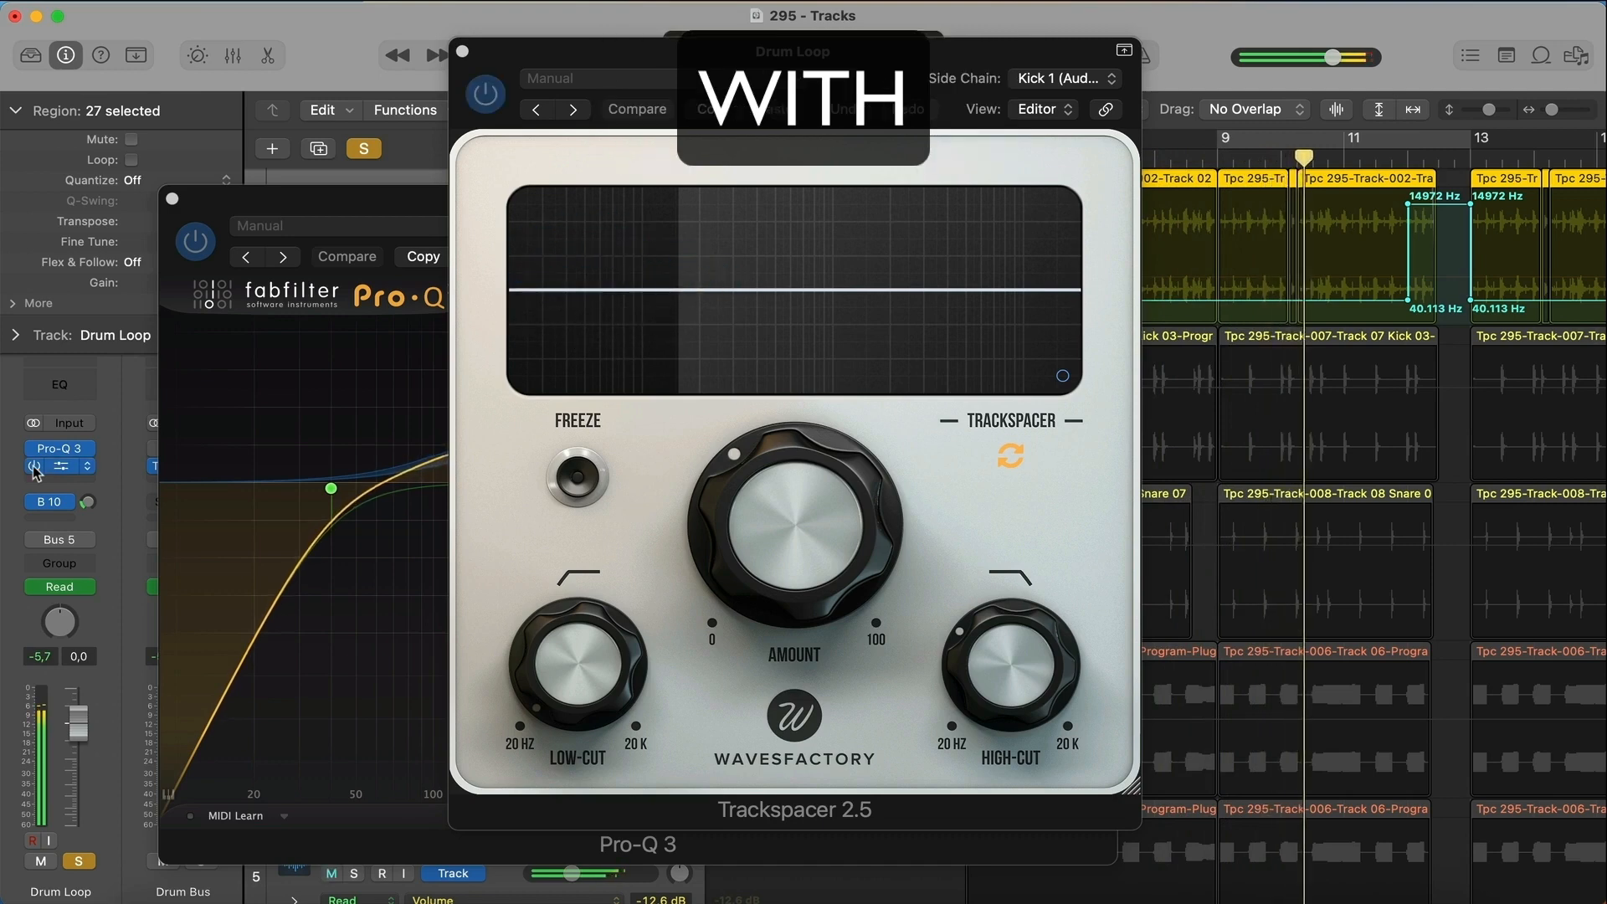
click(463, 51)
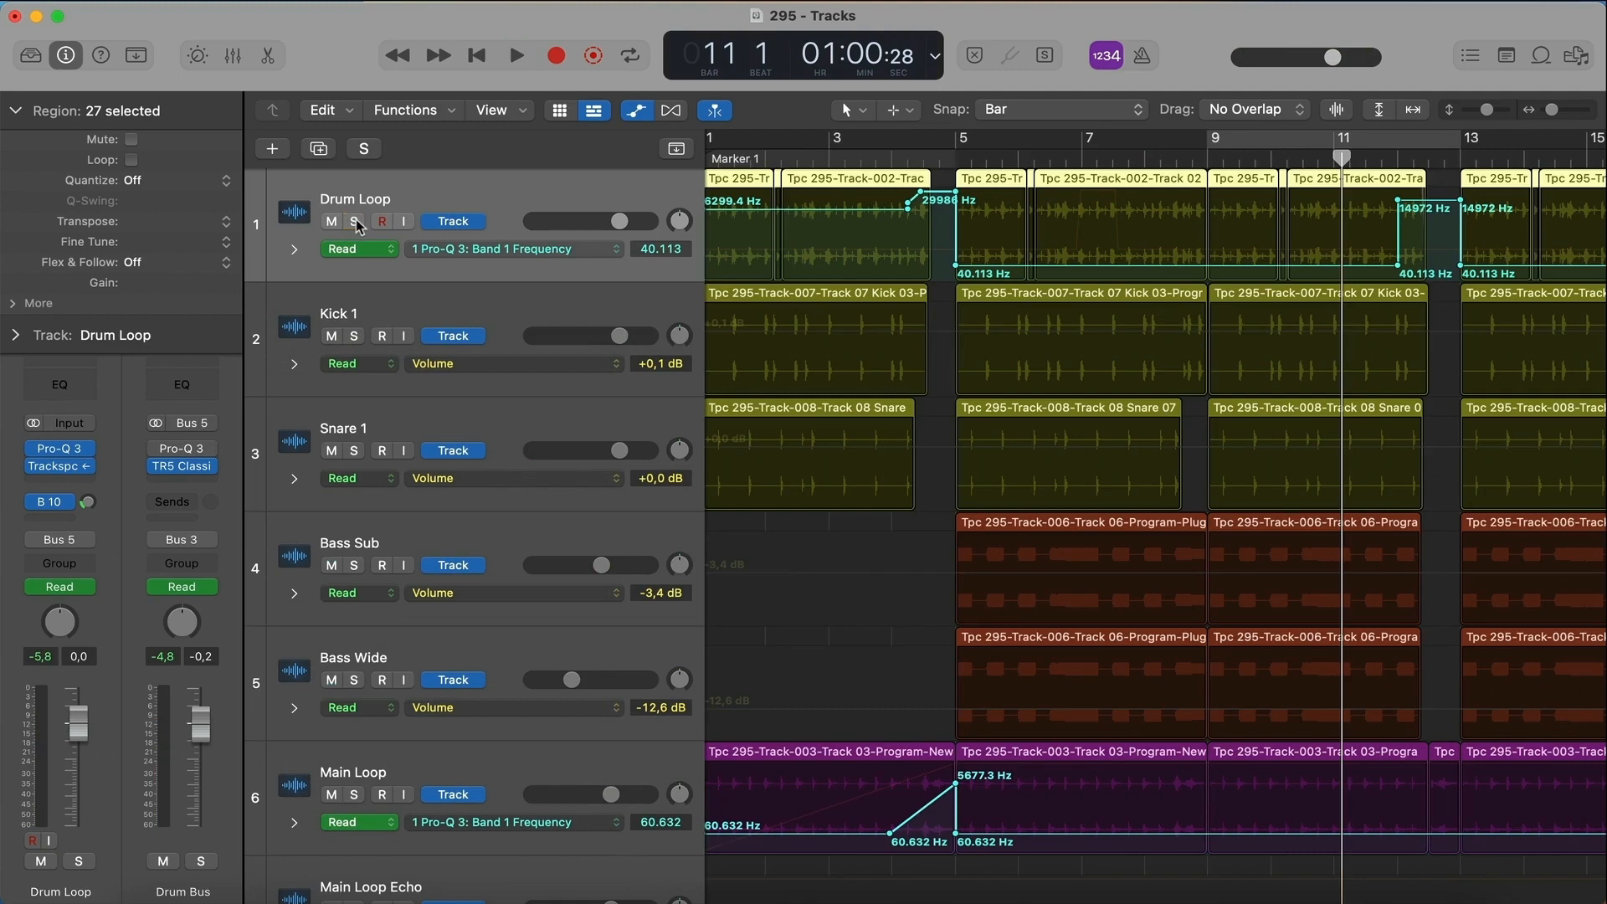
- Solo the Drum Loop and open ValhallaVintageVerb on the DrumRoom bus it feeds
click(354, 222)
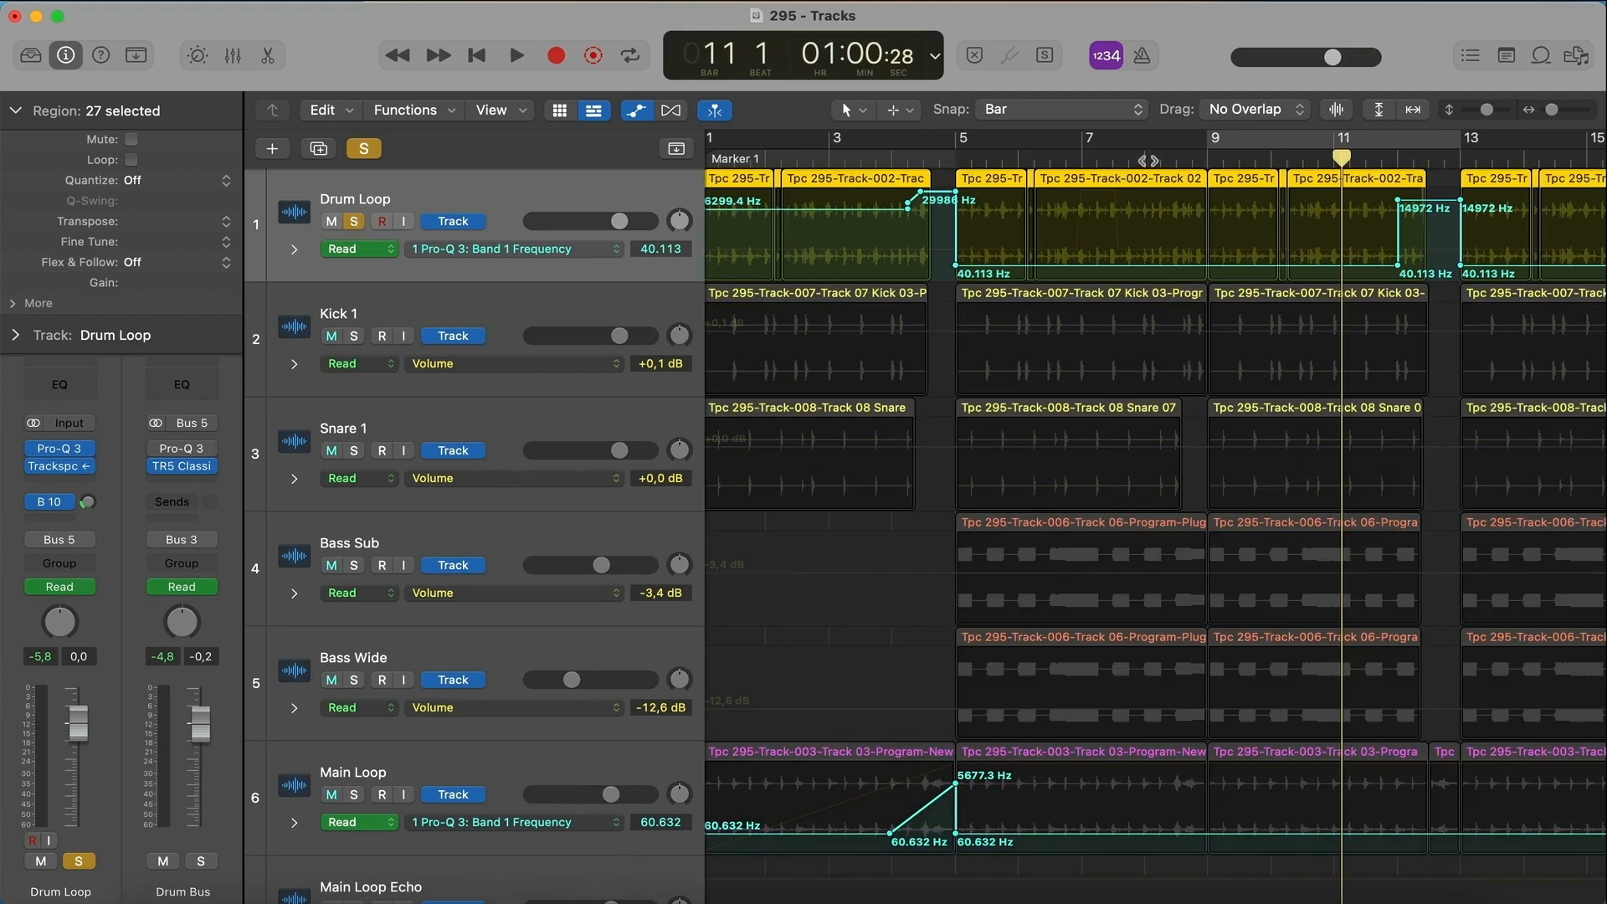
key(space)
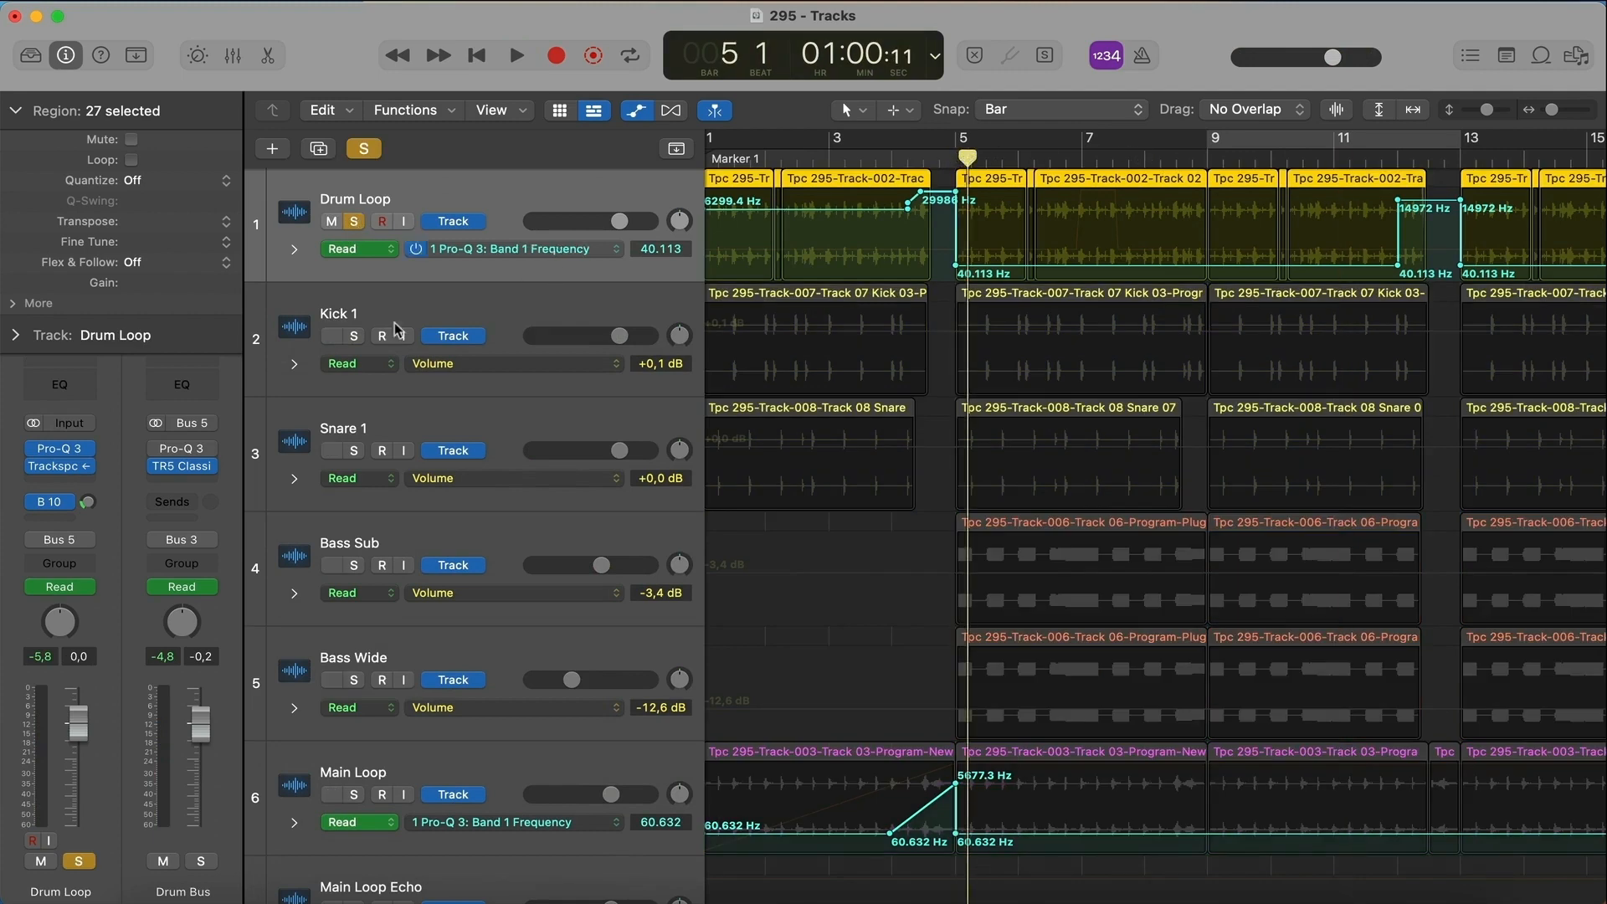
click(87, 503)
click(185, 450)
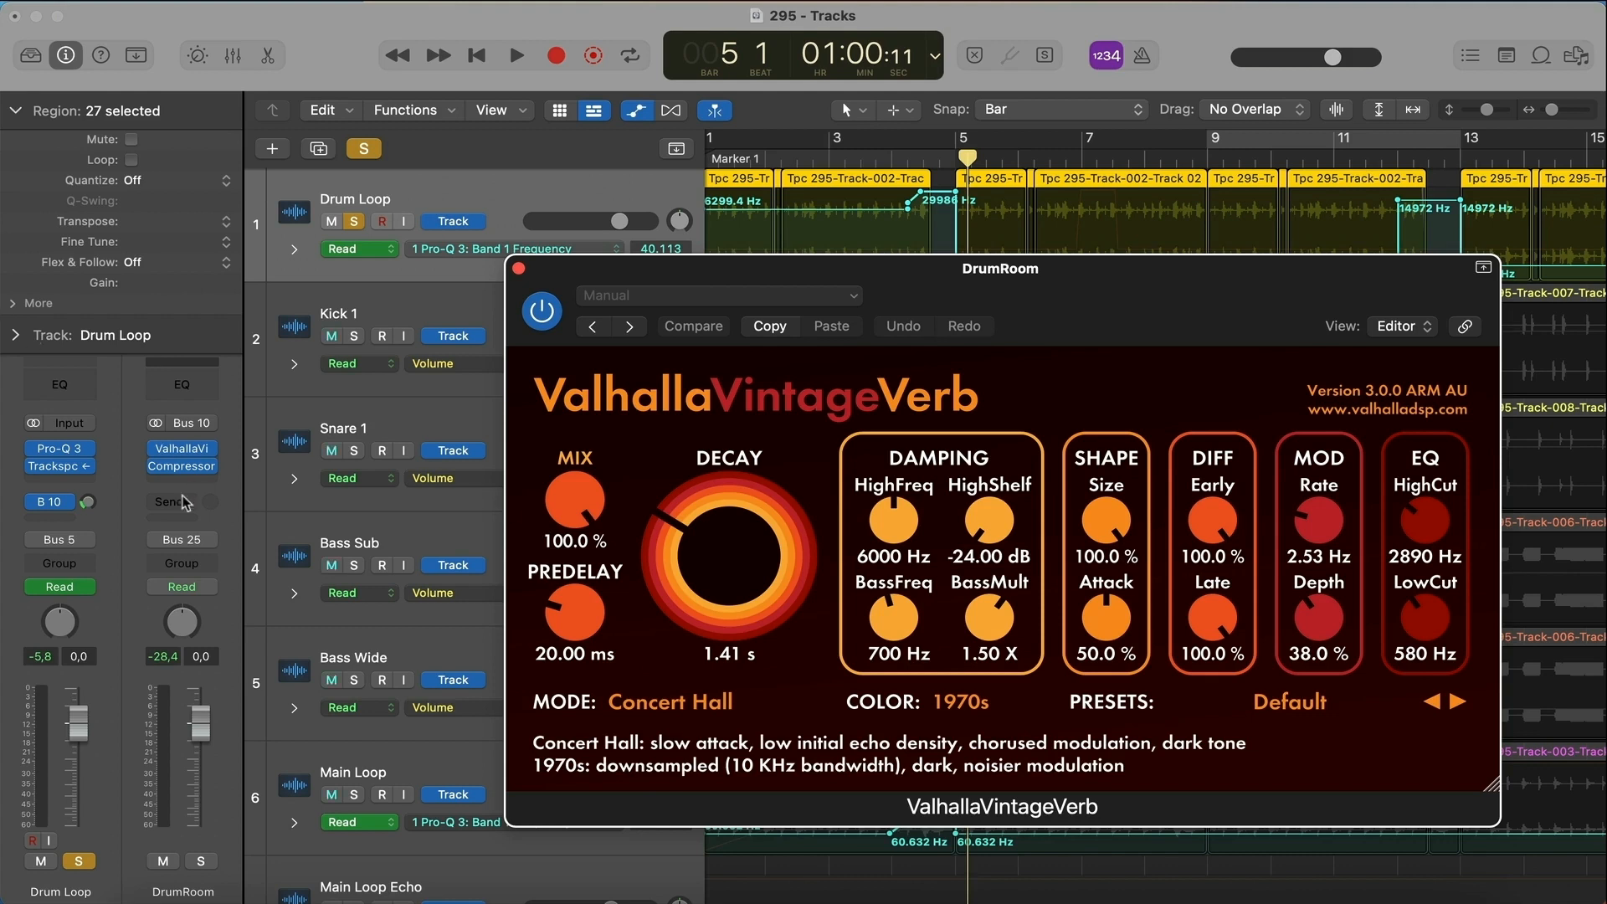
- Audition the soloed Drum Loop in short passes with its DrumRoom send raised to 6.0 dB, ending with the send level restored
key(space)
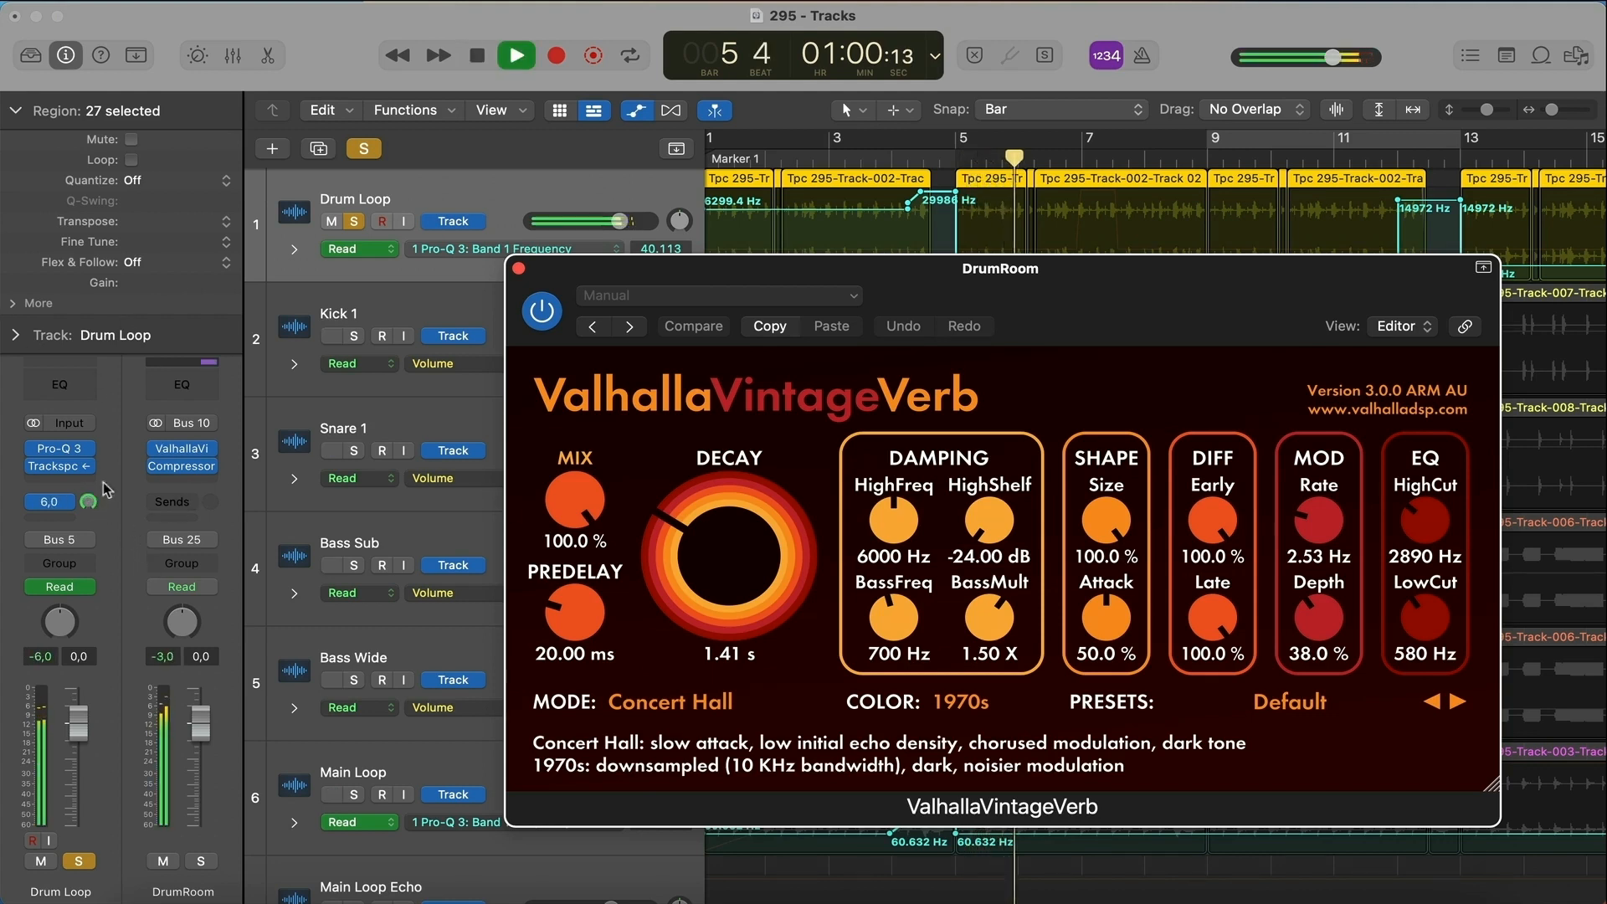
key(space)
key(space)
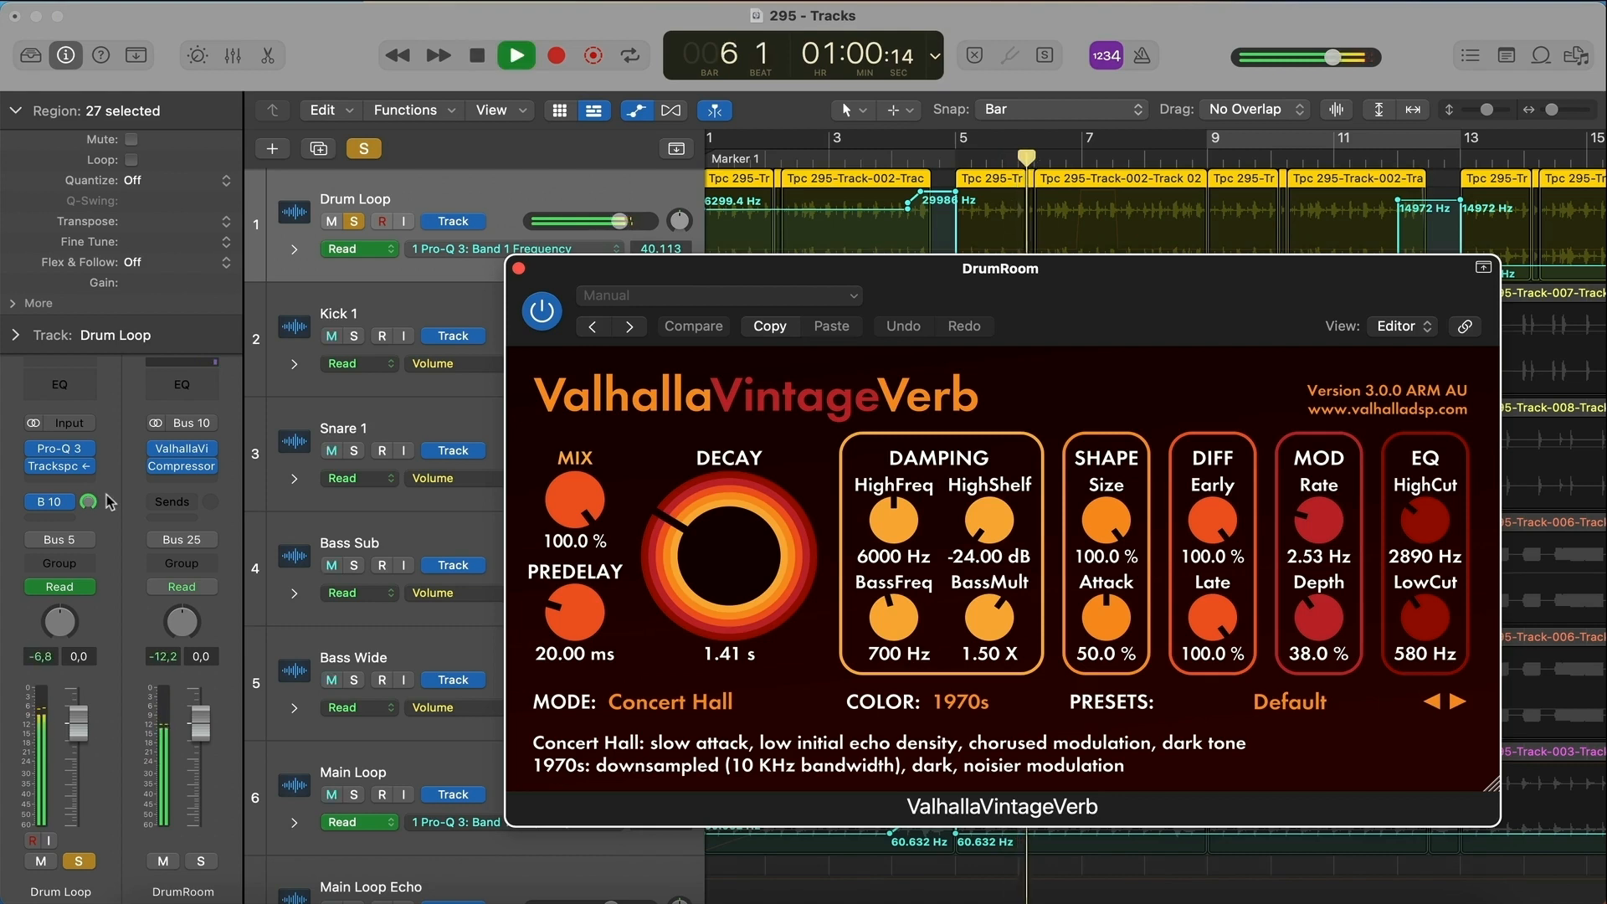
key(space)
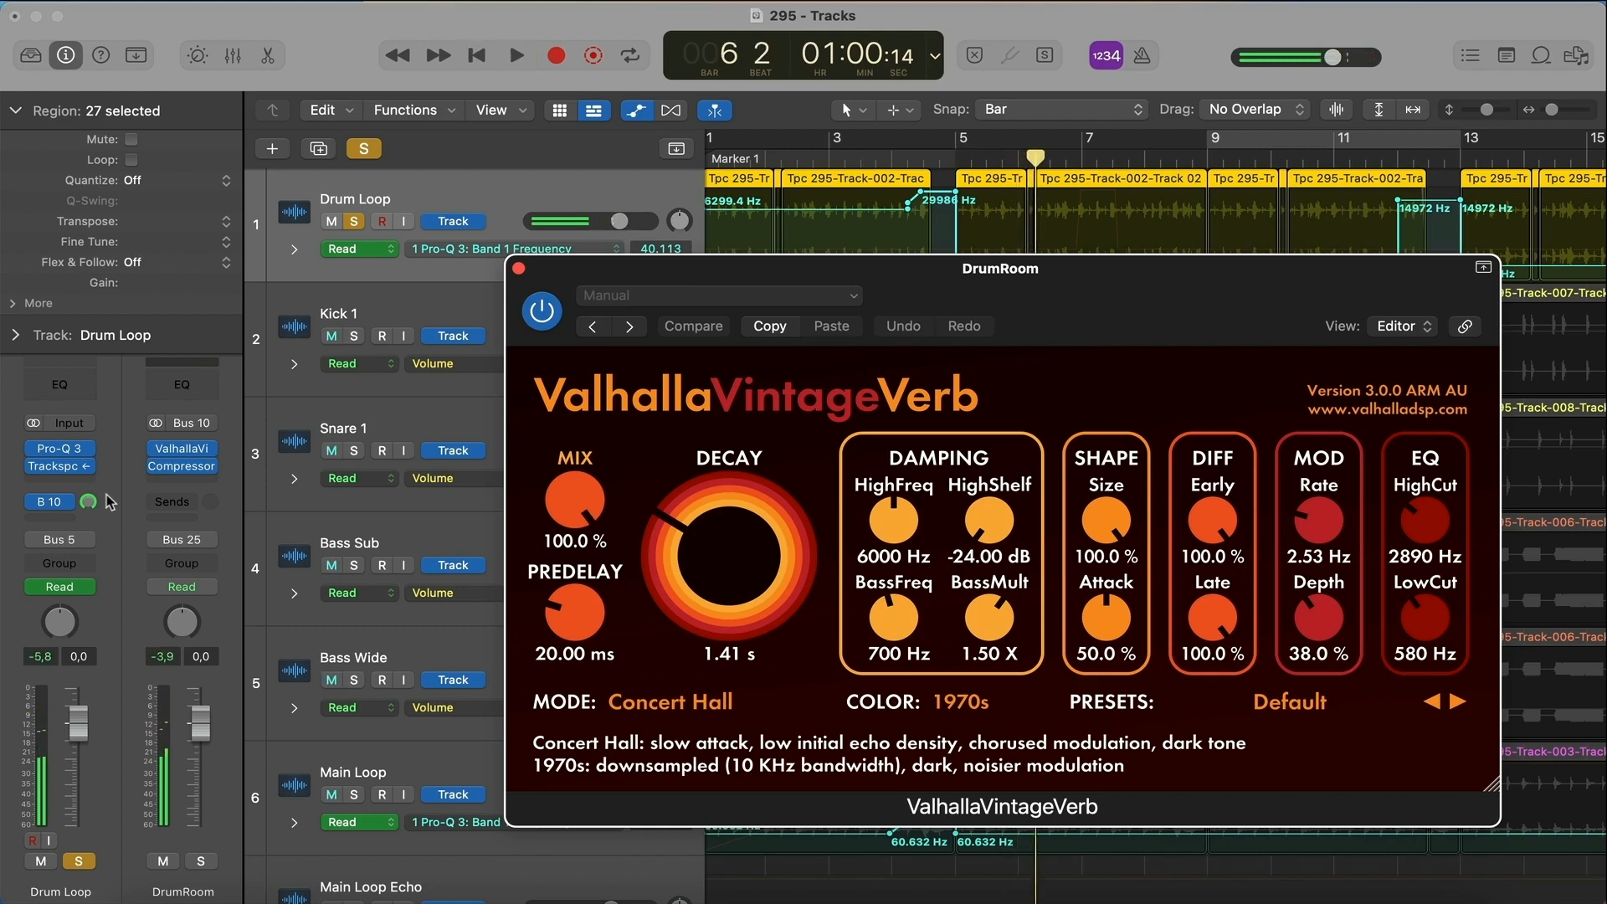
key(space)
key(space)
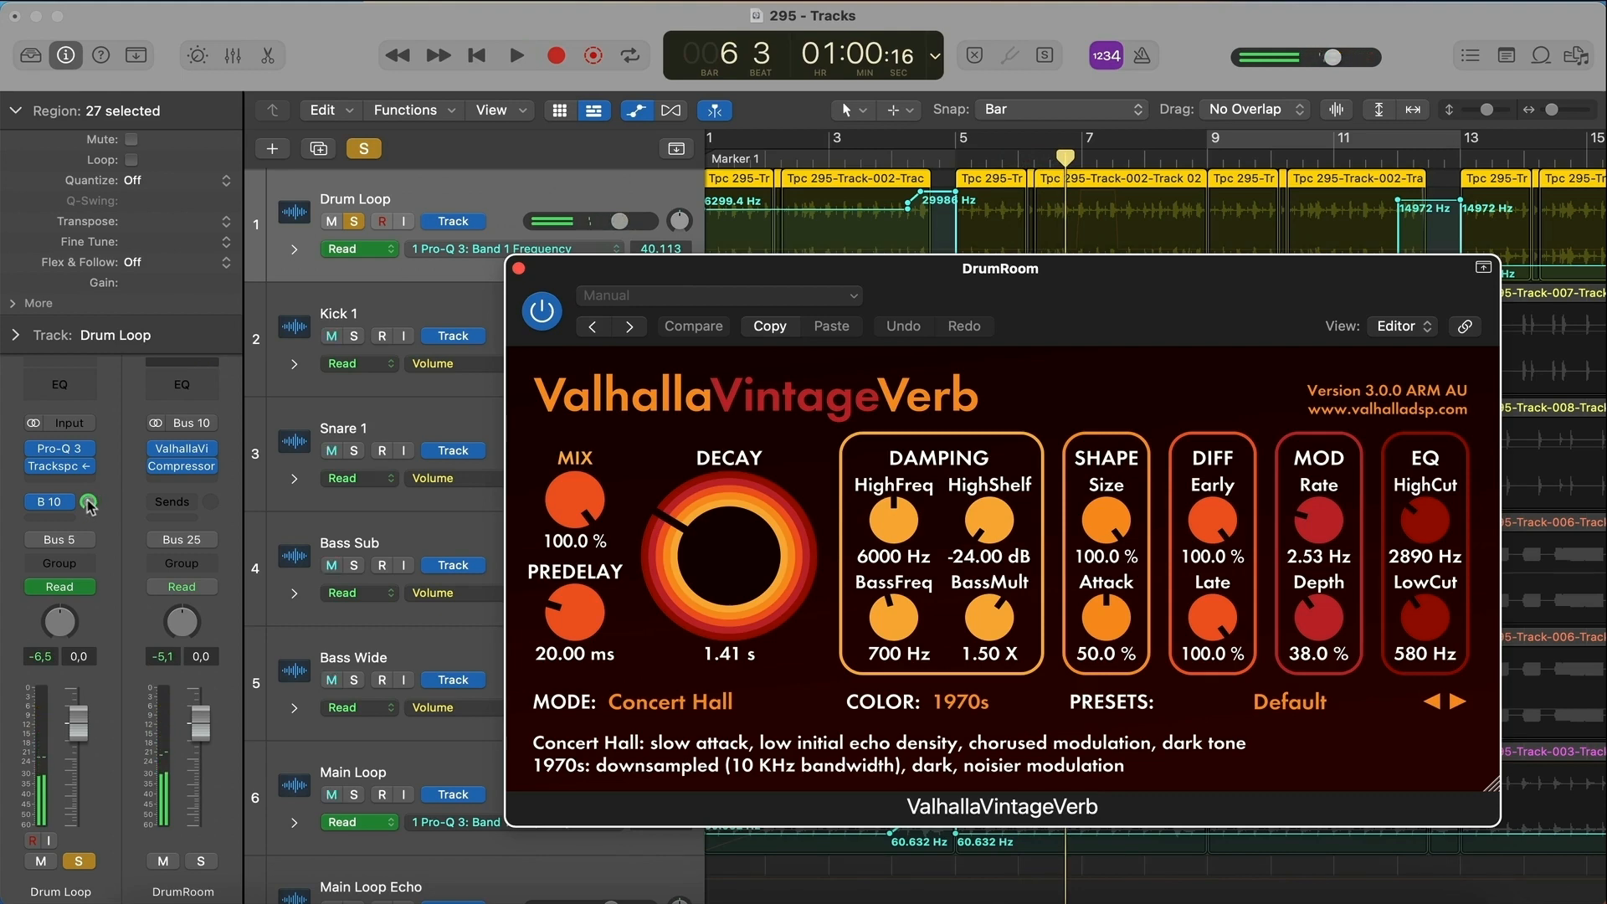
click(83, 674)
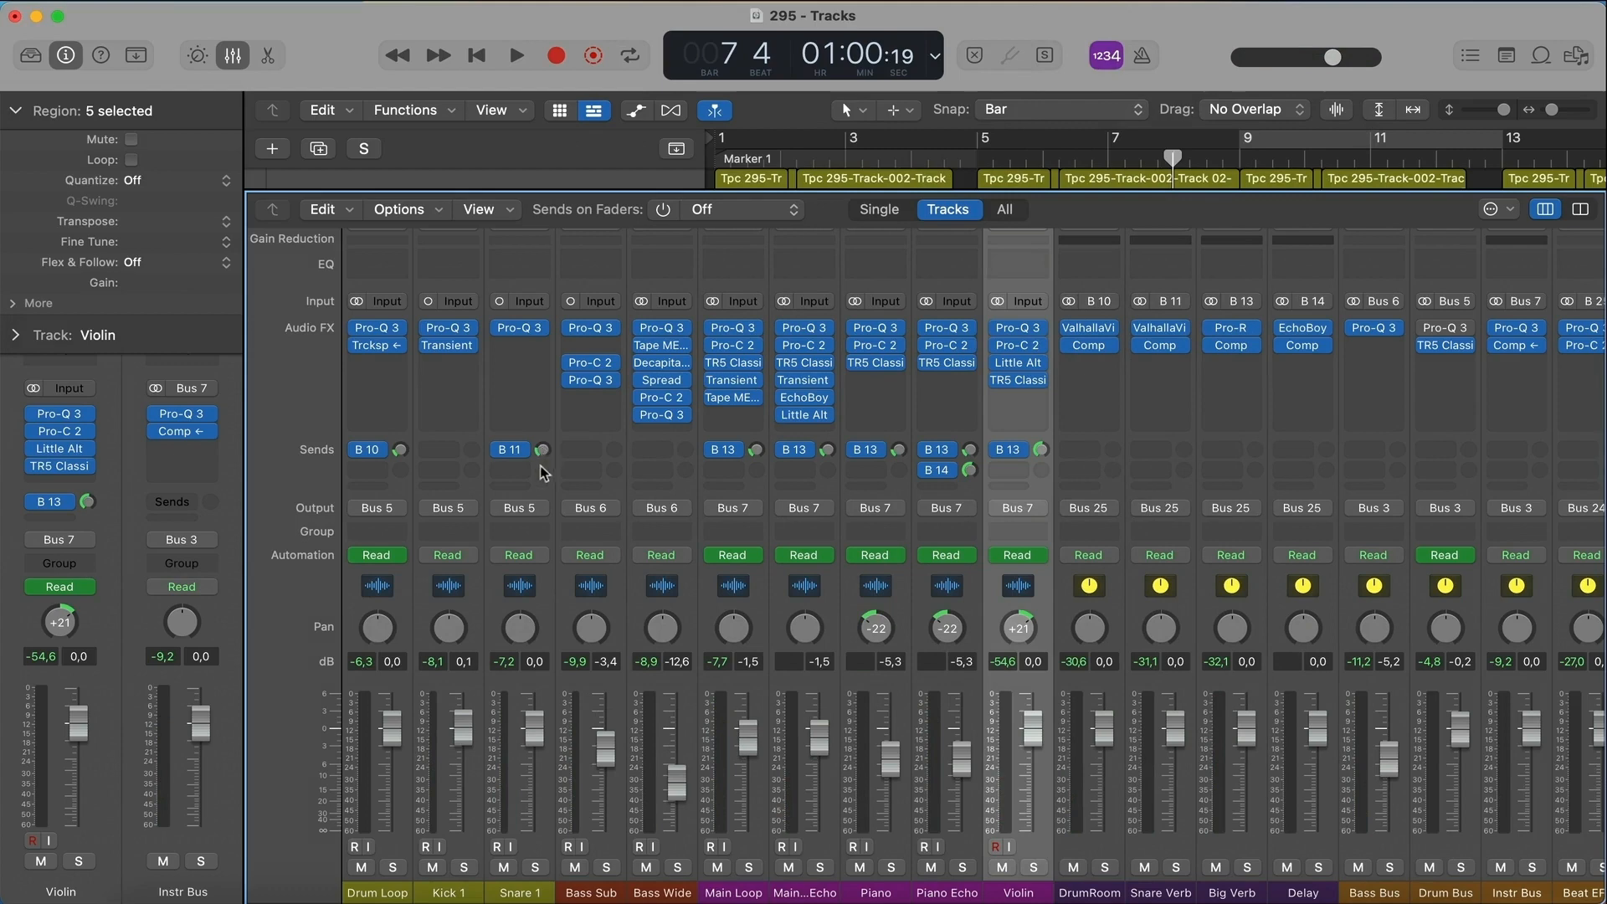
- Solo Snare 1 and play it while inspecting ValhallaVintageVerb on the Snare Verb bus, ending with the plug-in closed and playback stopped
click(535, 867)
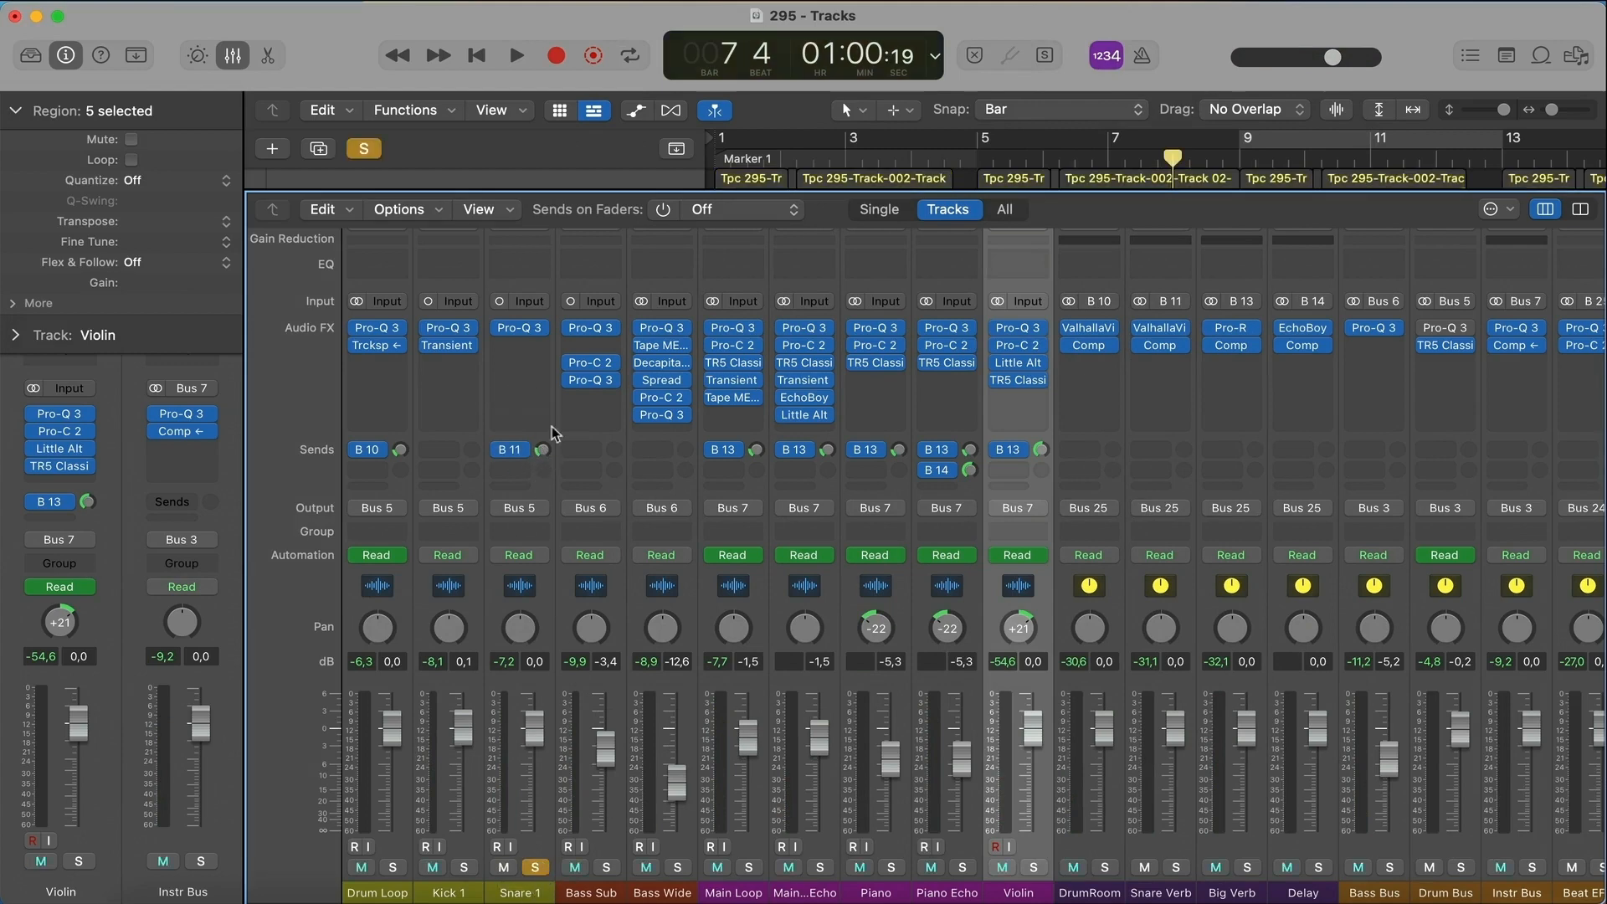
key(space)
click(542, 450)
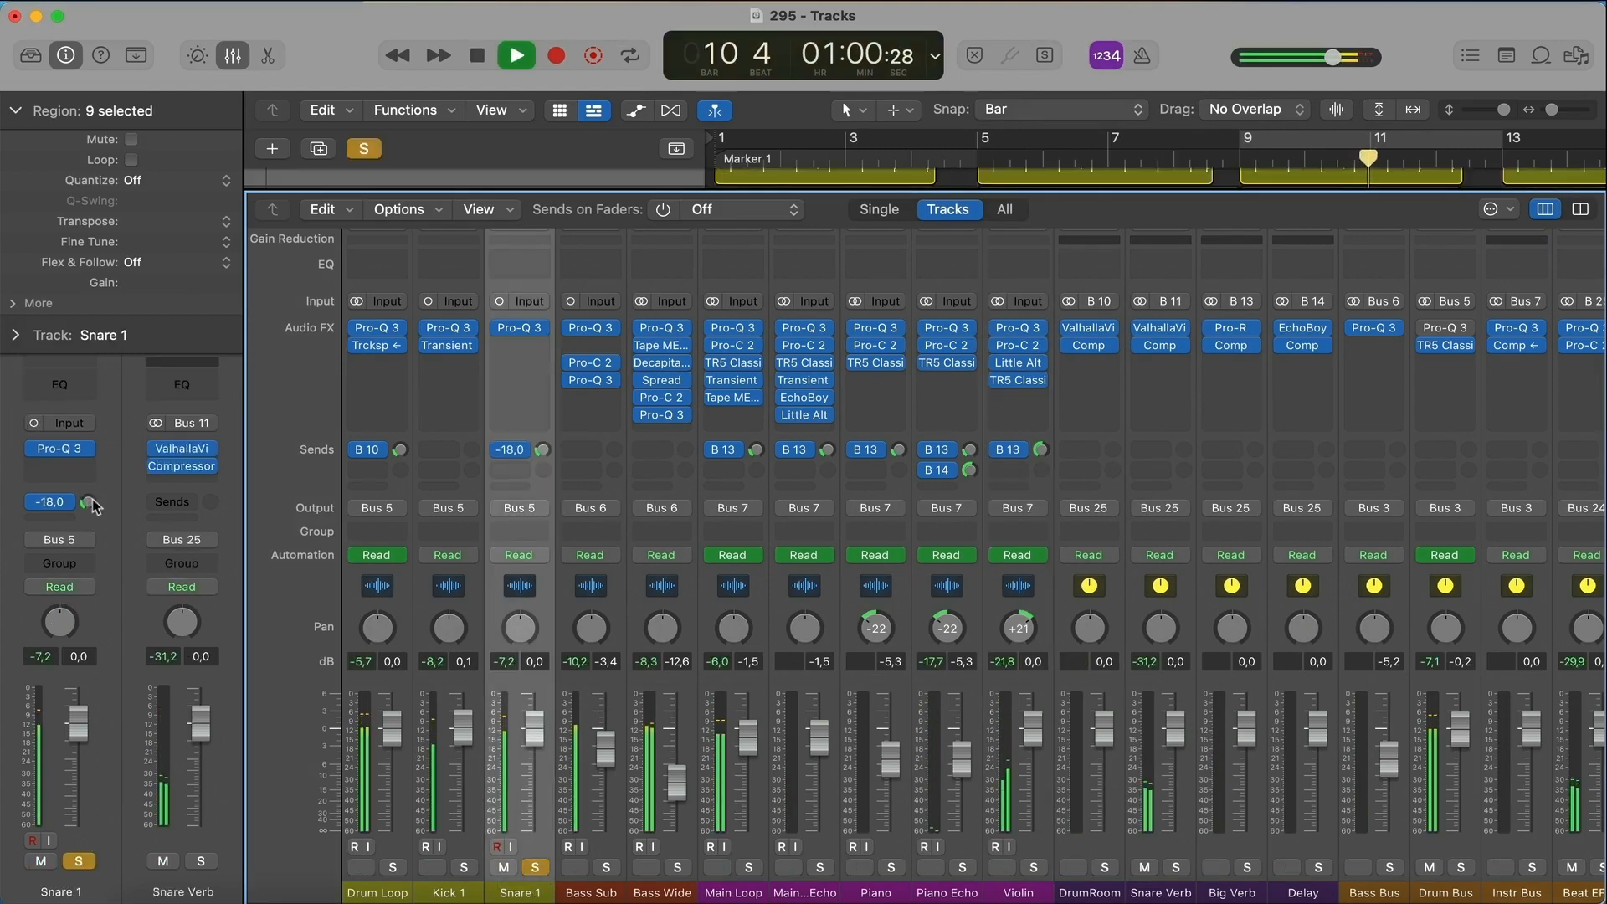
click(198, 452)
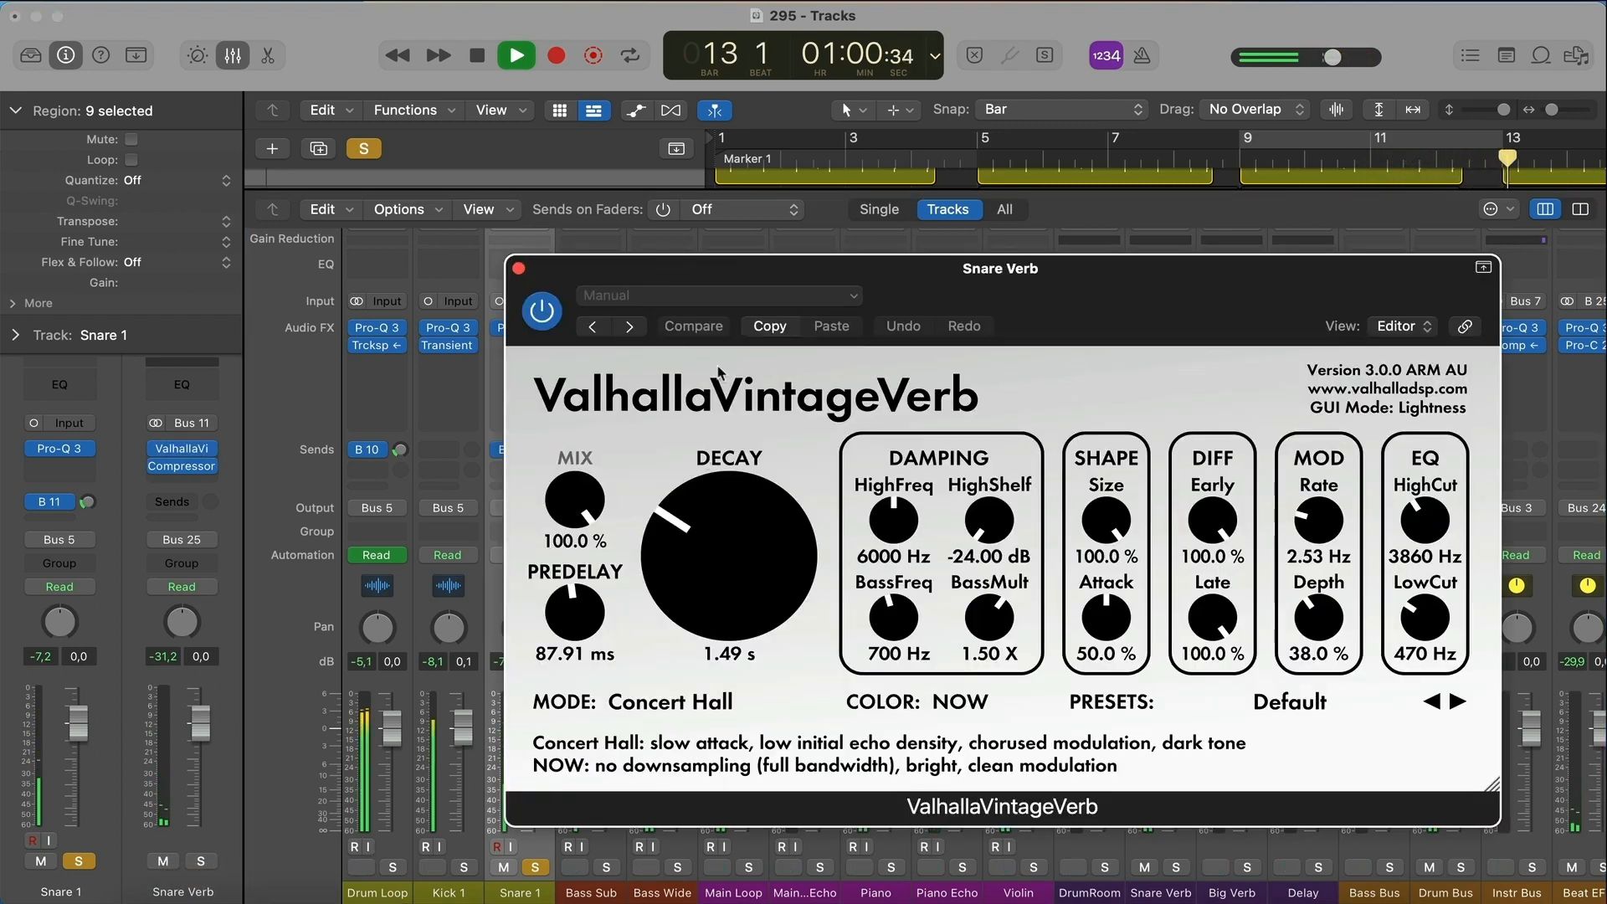
click(520, 269)
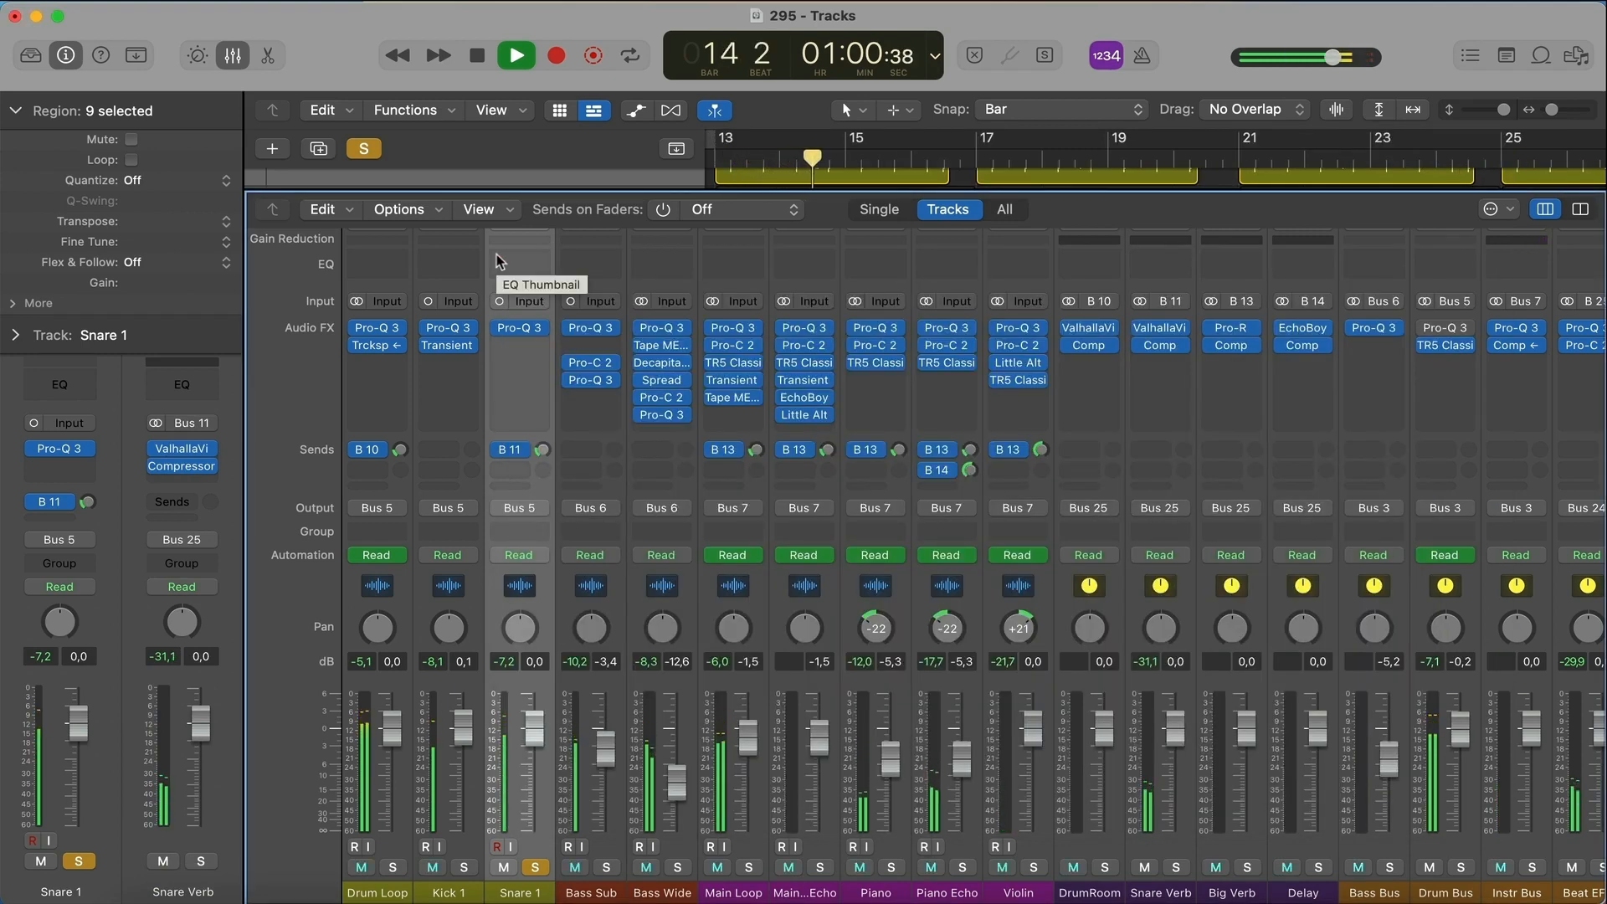
key(space)
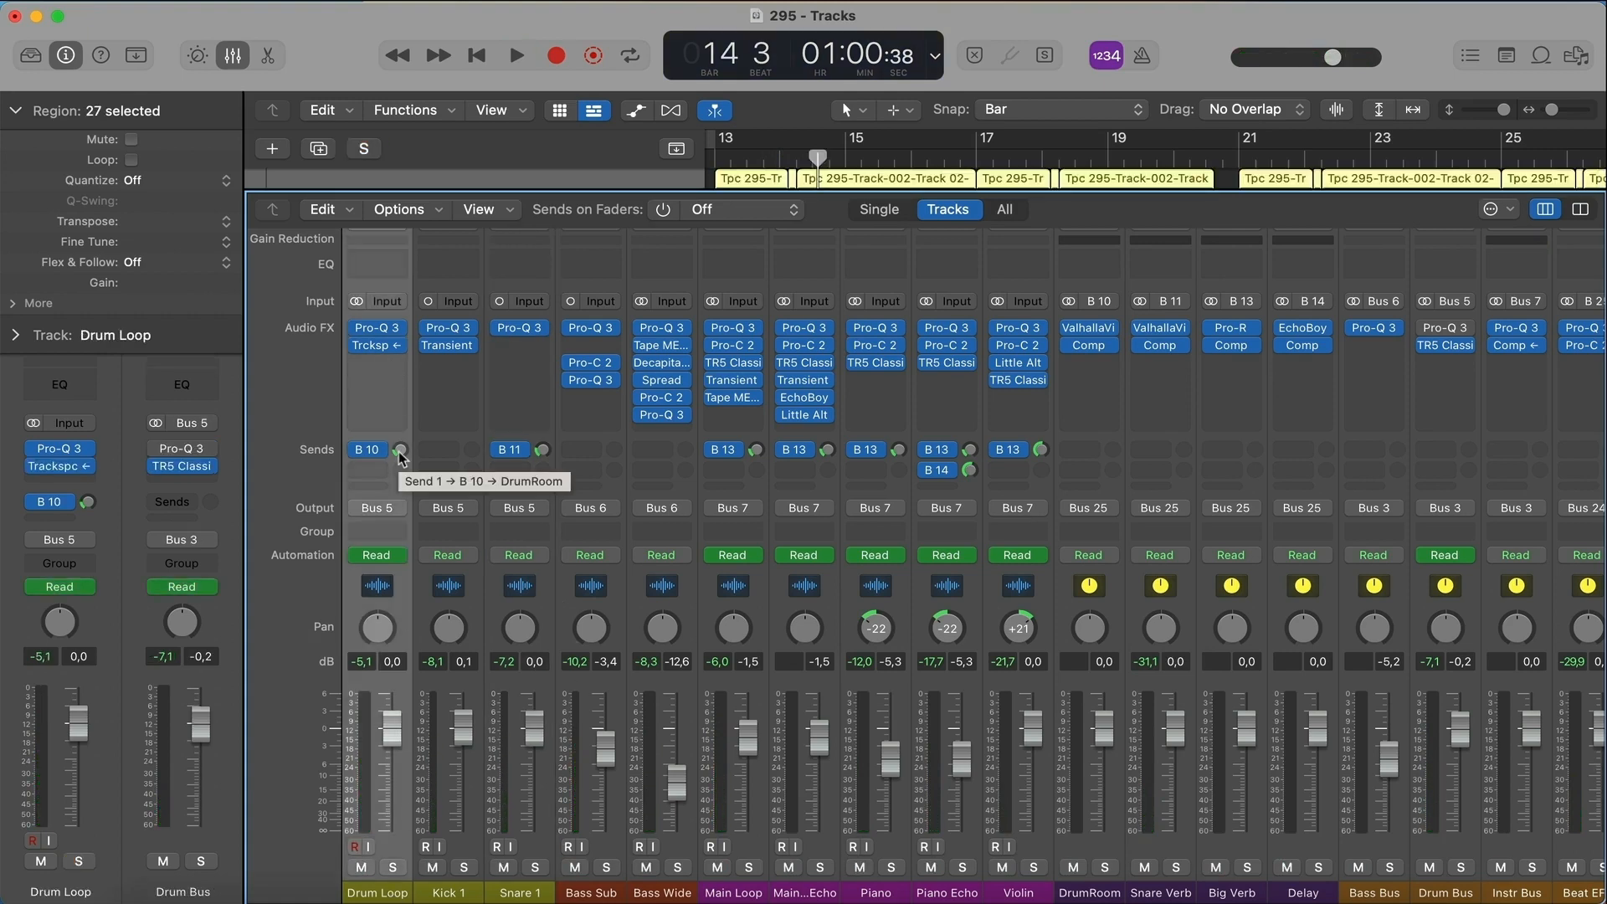
- Look over the inserts, sends and bus routing across the mixer's channel strips
scroll(400, 456, right, 5)
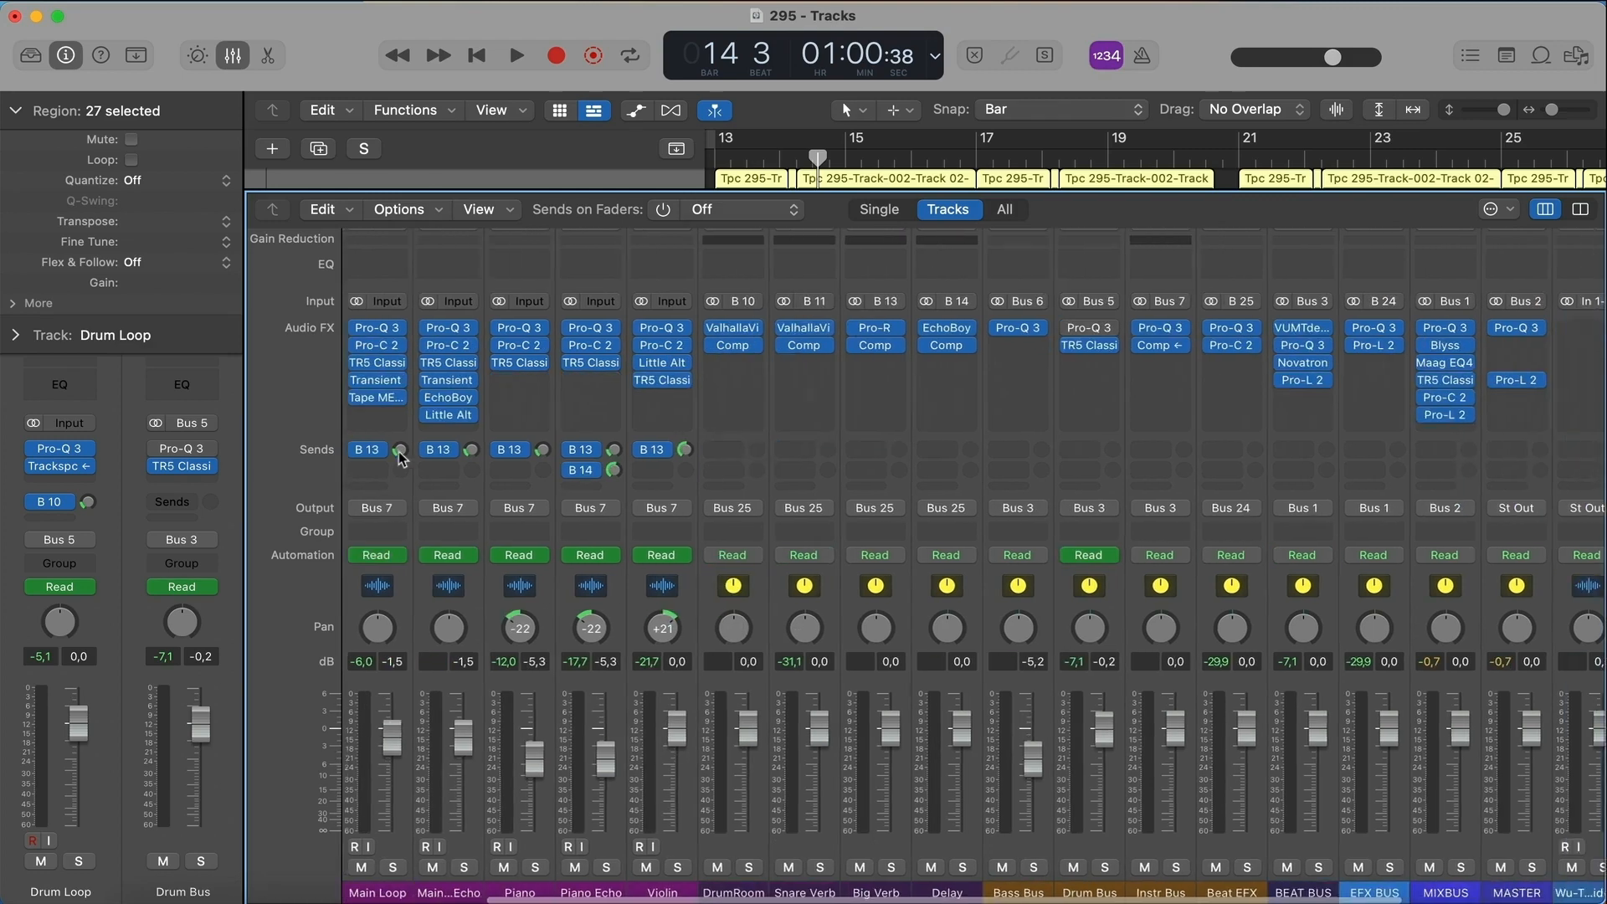
scroll(401, 457, left, 5)
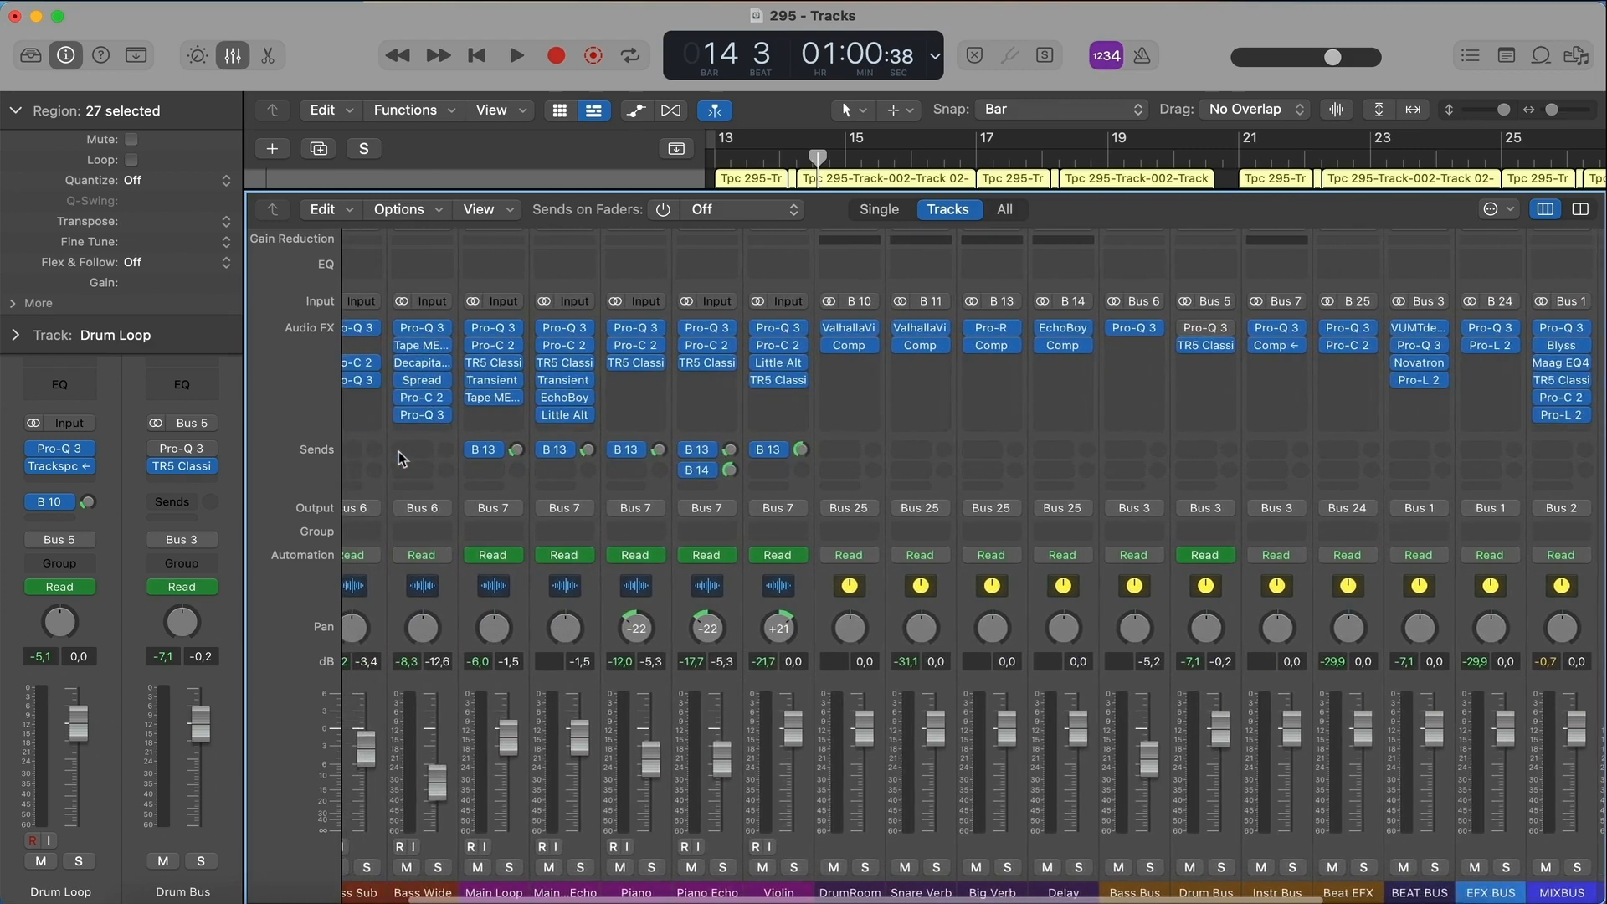
scroll(744, 502, up, 1)
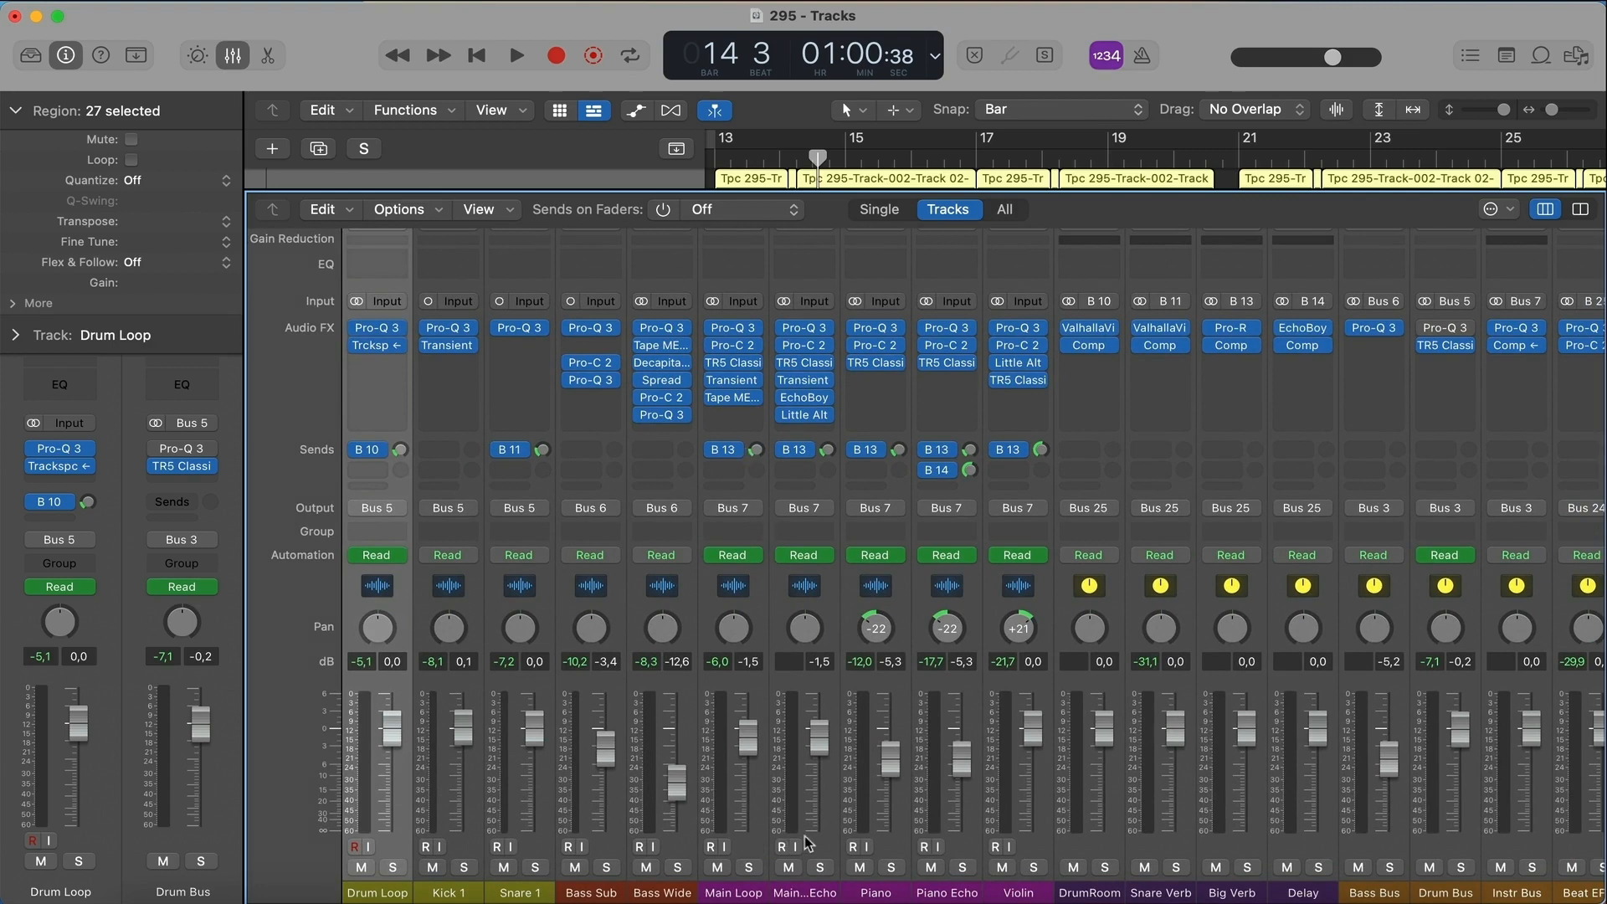
scroll(935, 799, right, 8)
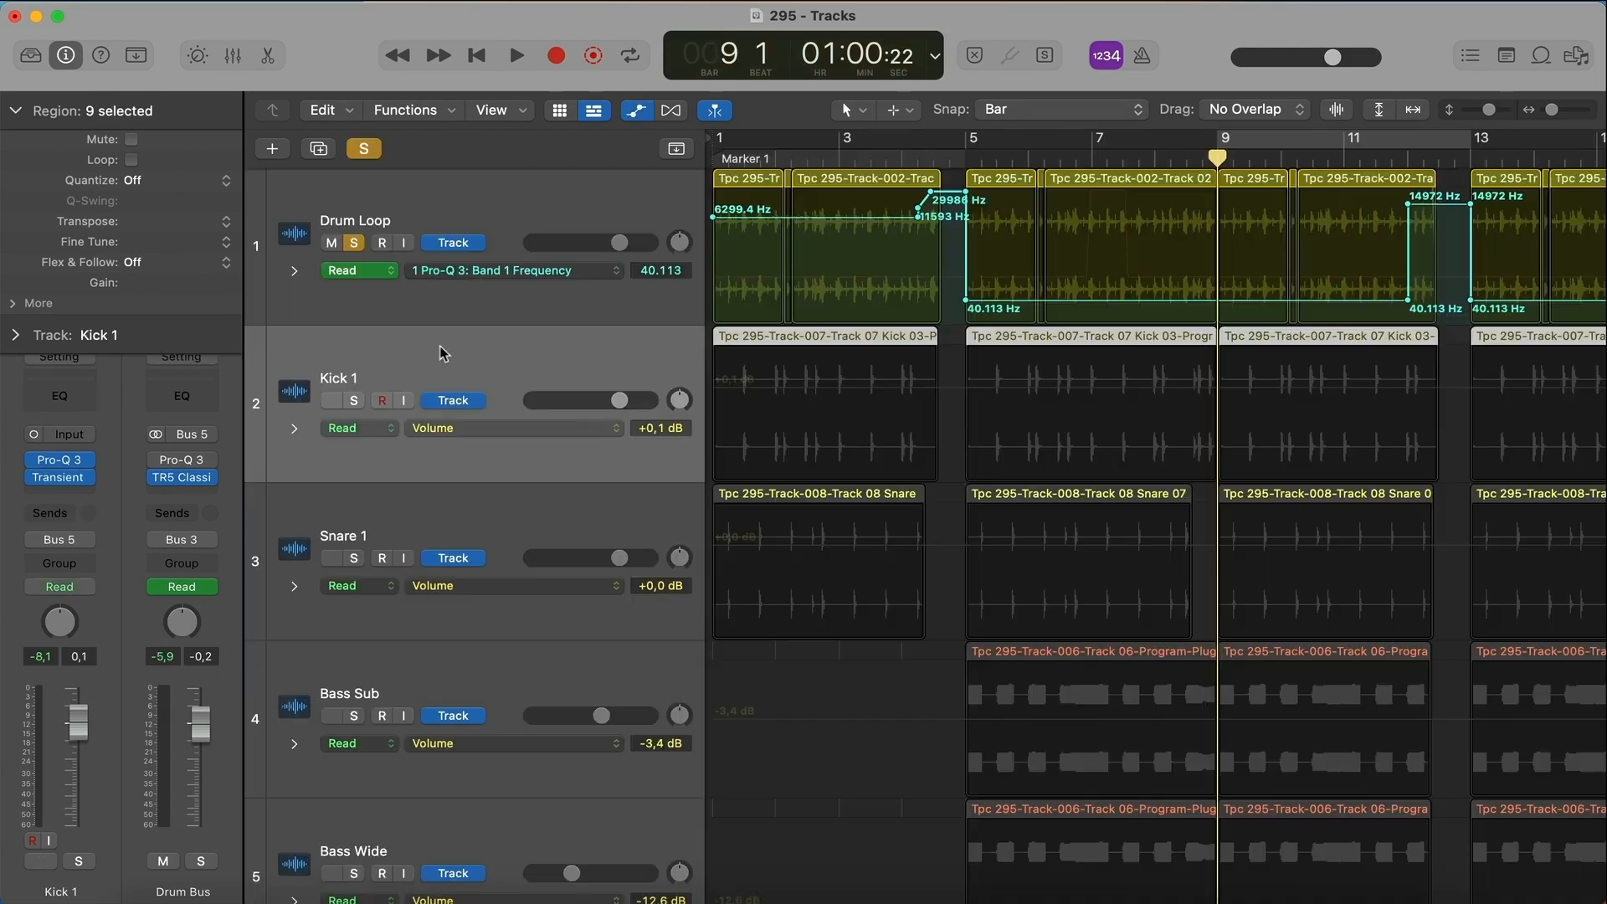
- Solo Kick 1 and Snare 1 without the Drum Loop and listen to them from bar 9
click(354, 401)
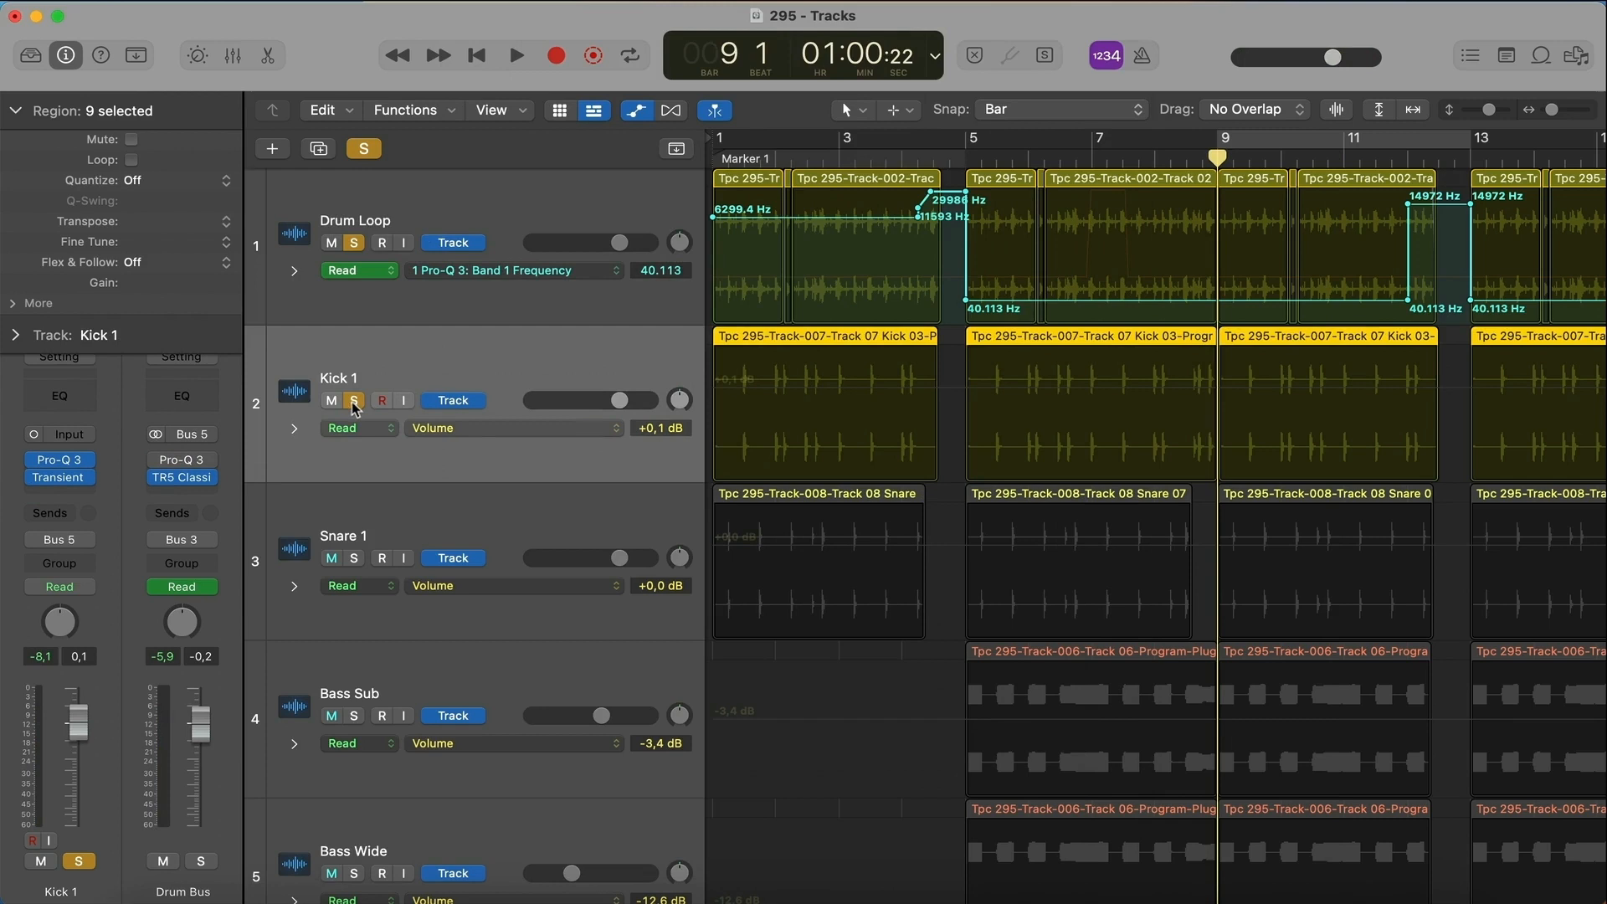
click(354, 559)
click(354, 243)
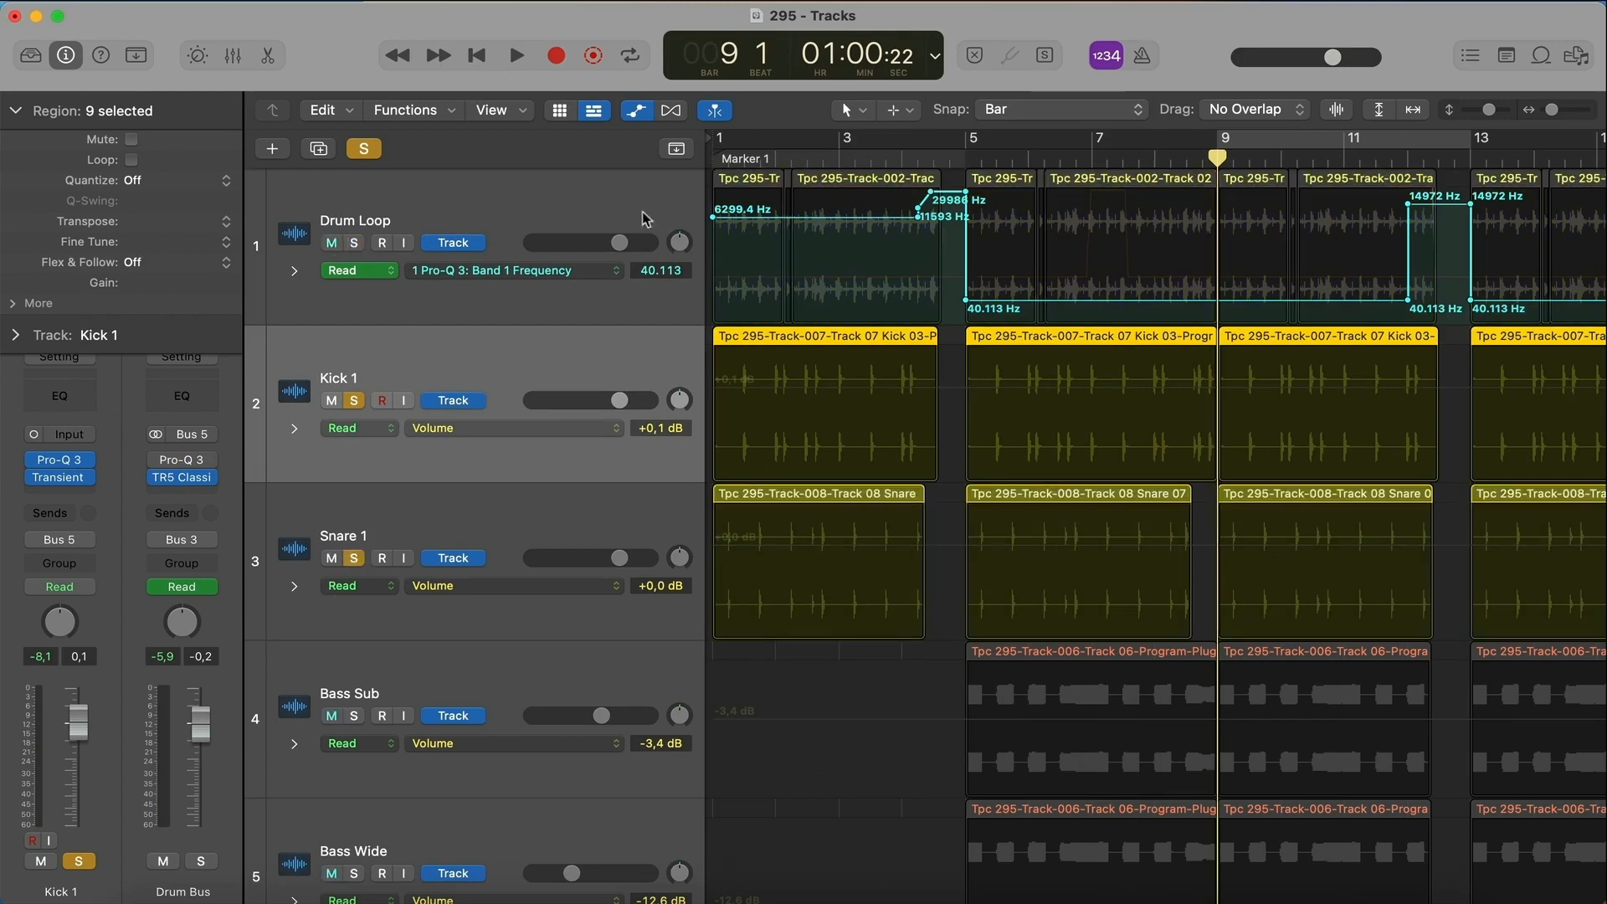
key(space)
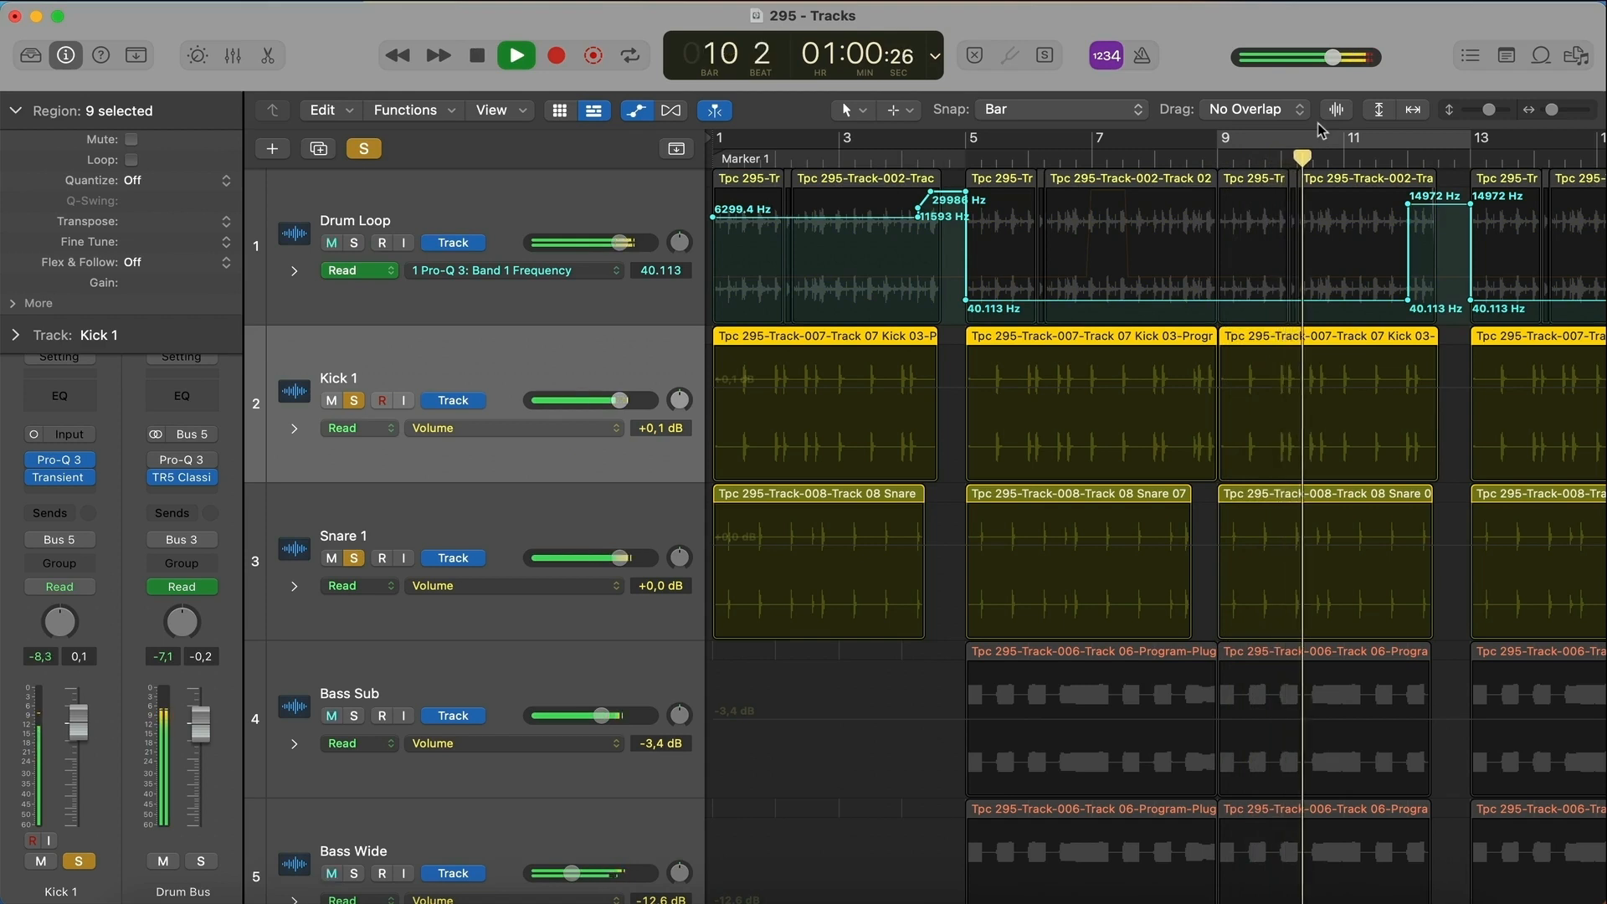
key(space)
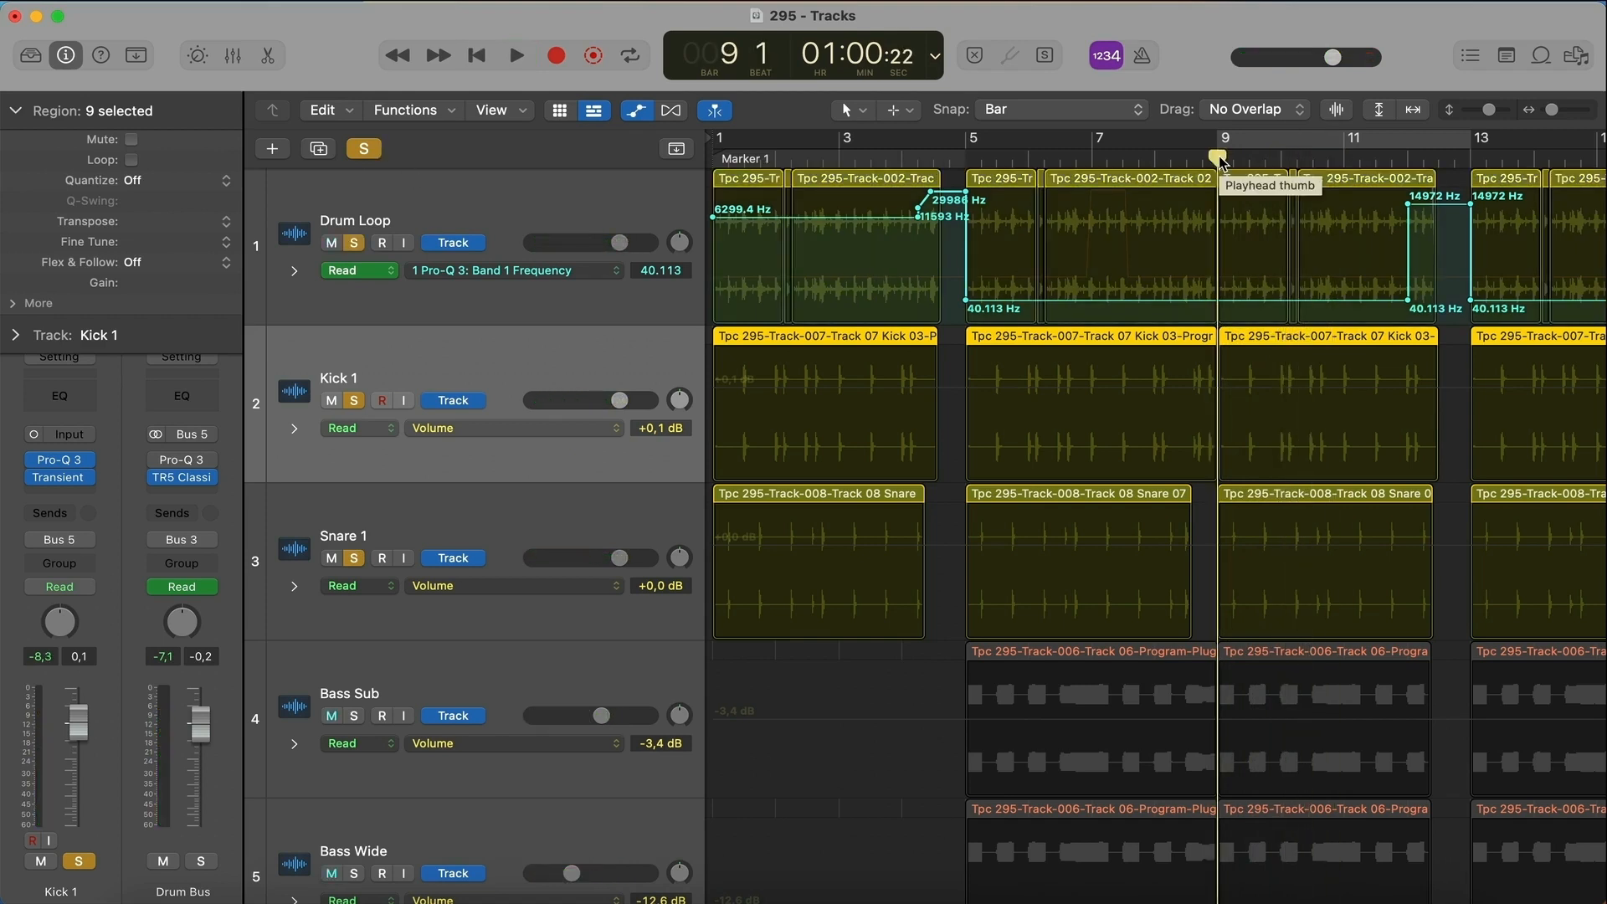
- Play the Drum Loop, Kick 1 and Snare 1 soloed together from bar 9, ending with all solos cleared
key(space)
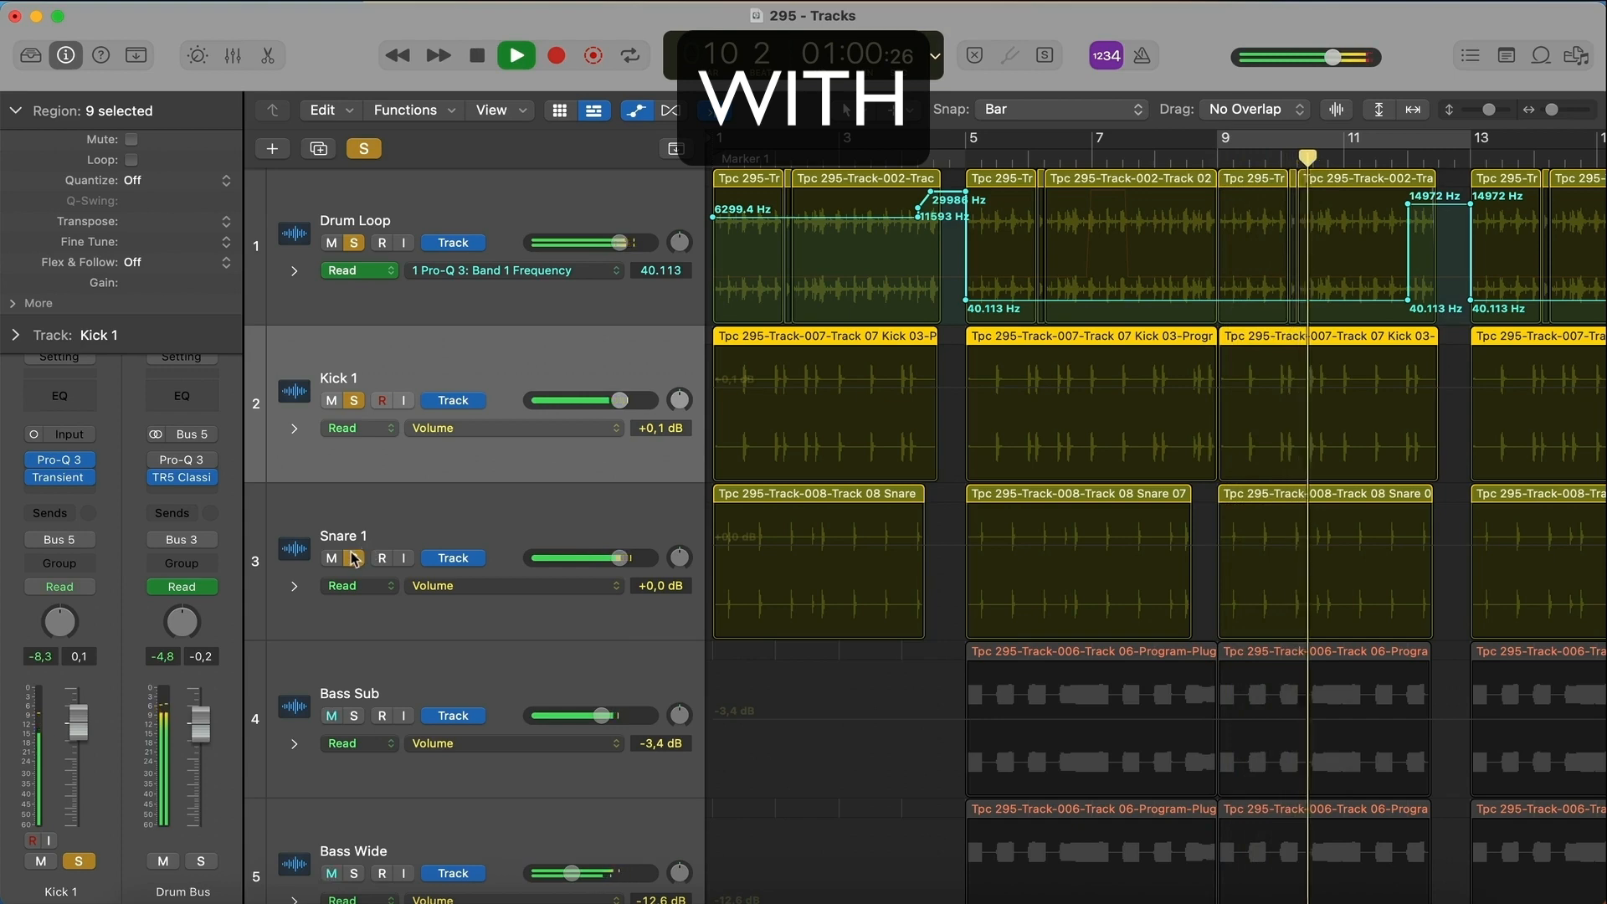
mouse_move(353, 558)
mouse_down()
mouse_move(366, 428)
mouse_move(358, 560)
mouse_up()
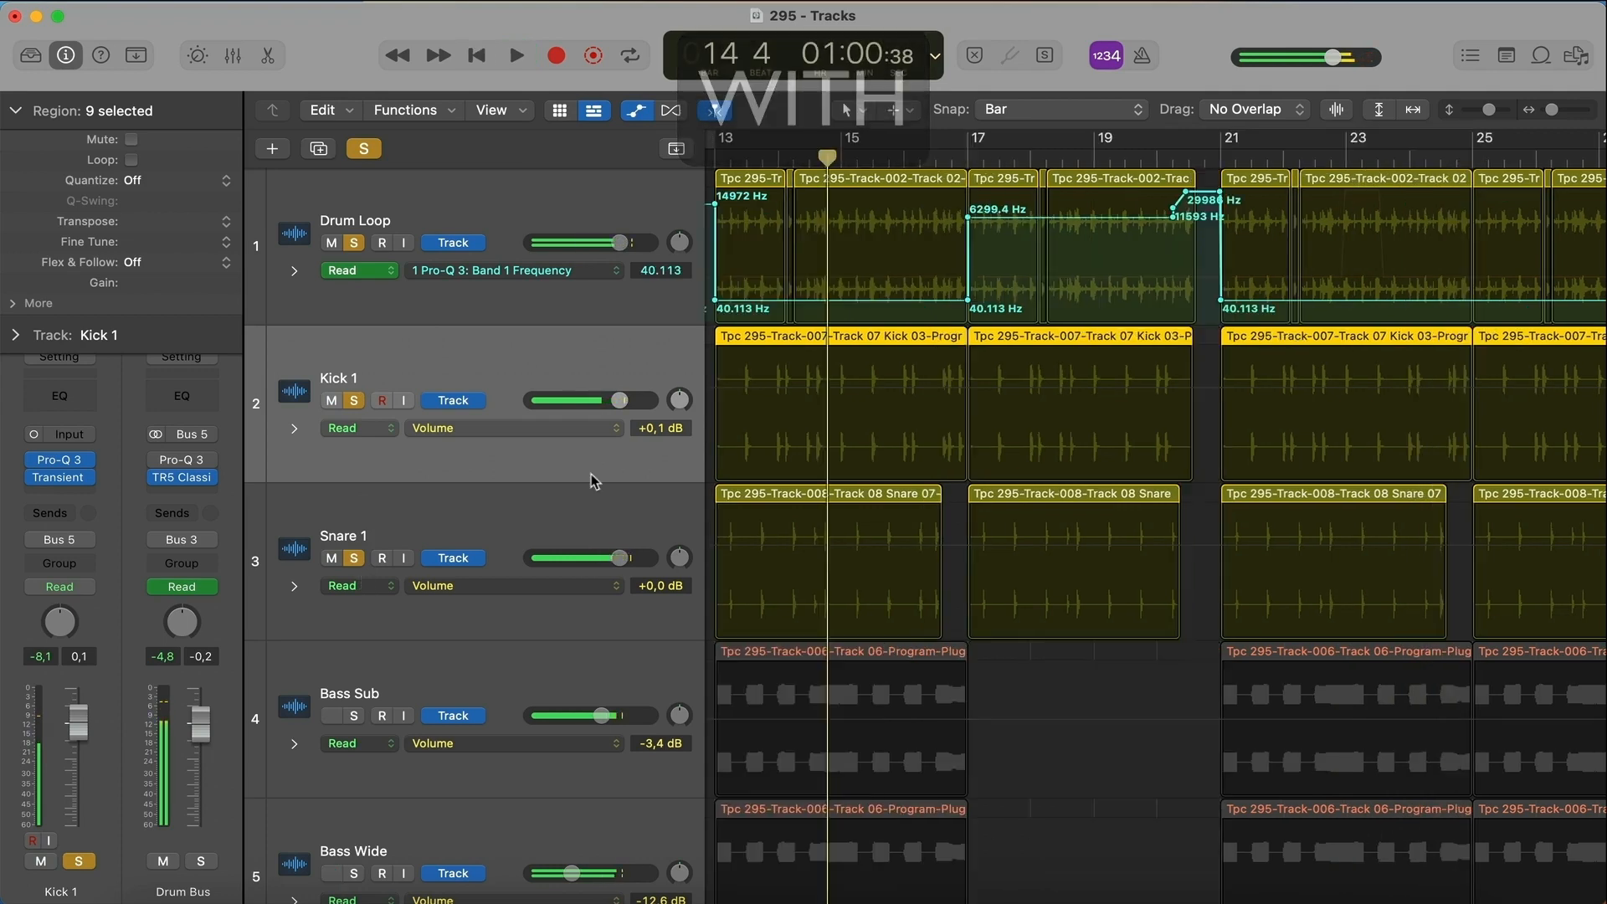
key(ctrl+alt+super+s)
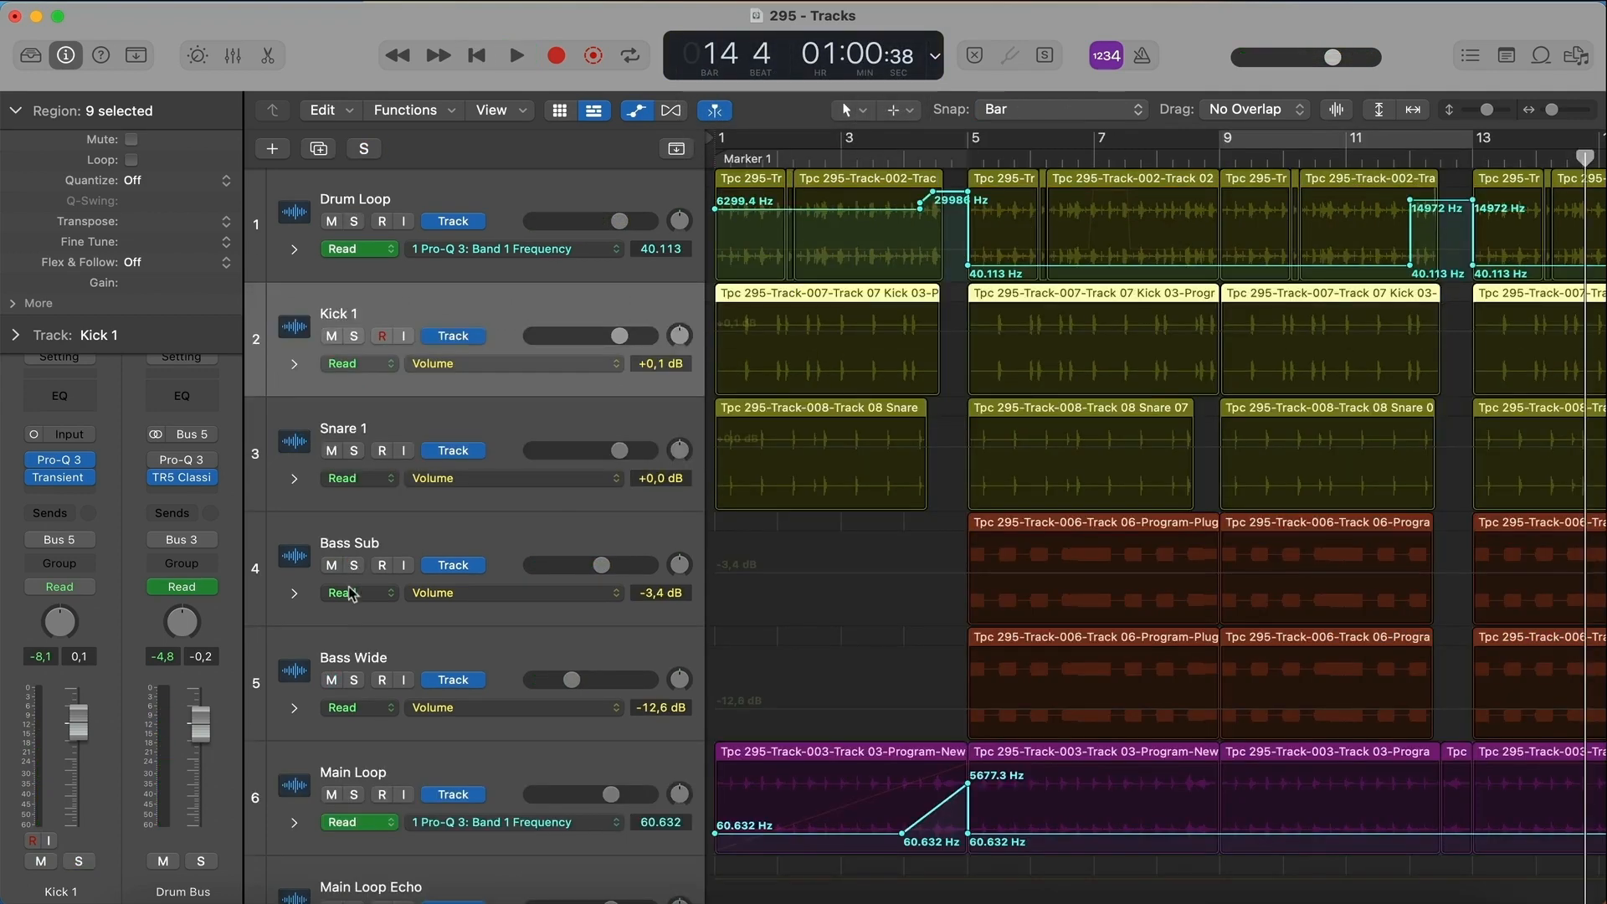
- Solo Bass Wide and listen to a short passage from bar 5, ending with Bass Sub added to the solo
click(354, 680)
key(space)
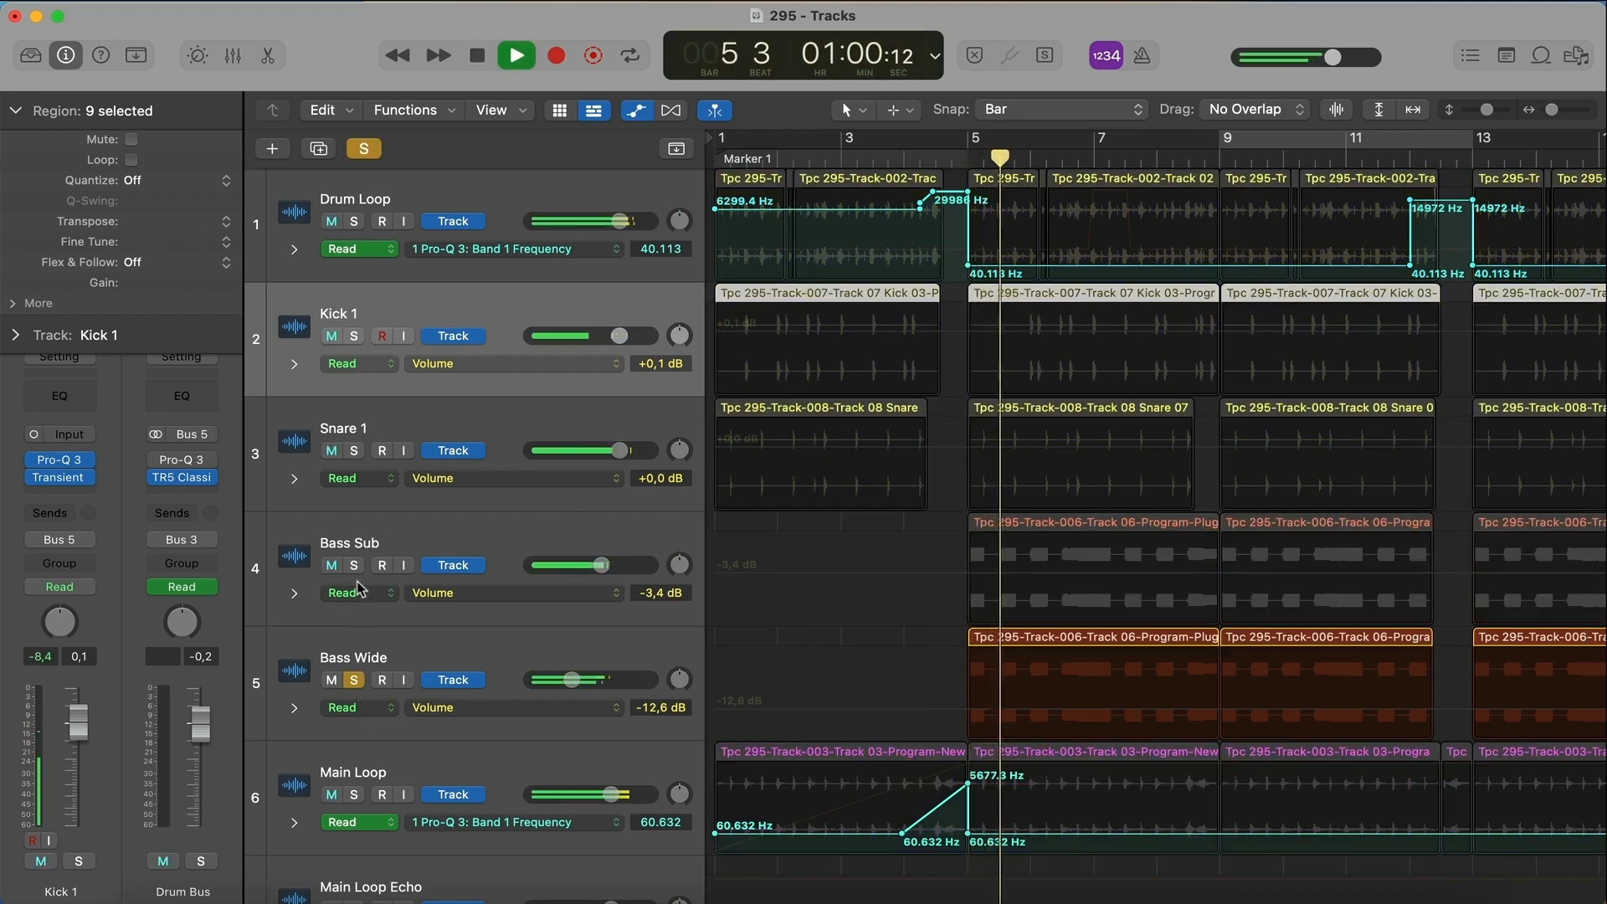
key(space)
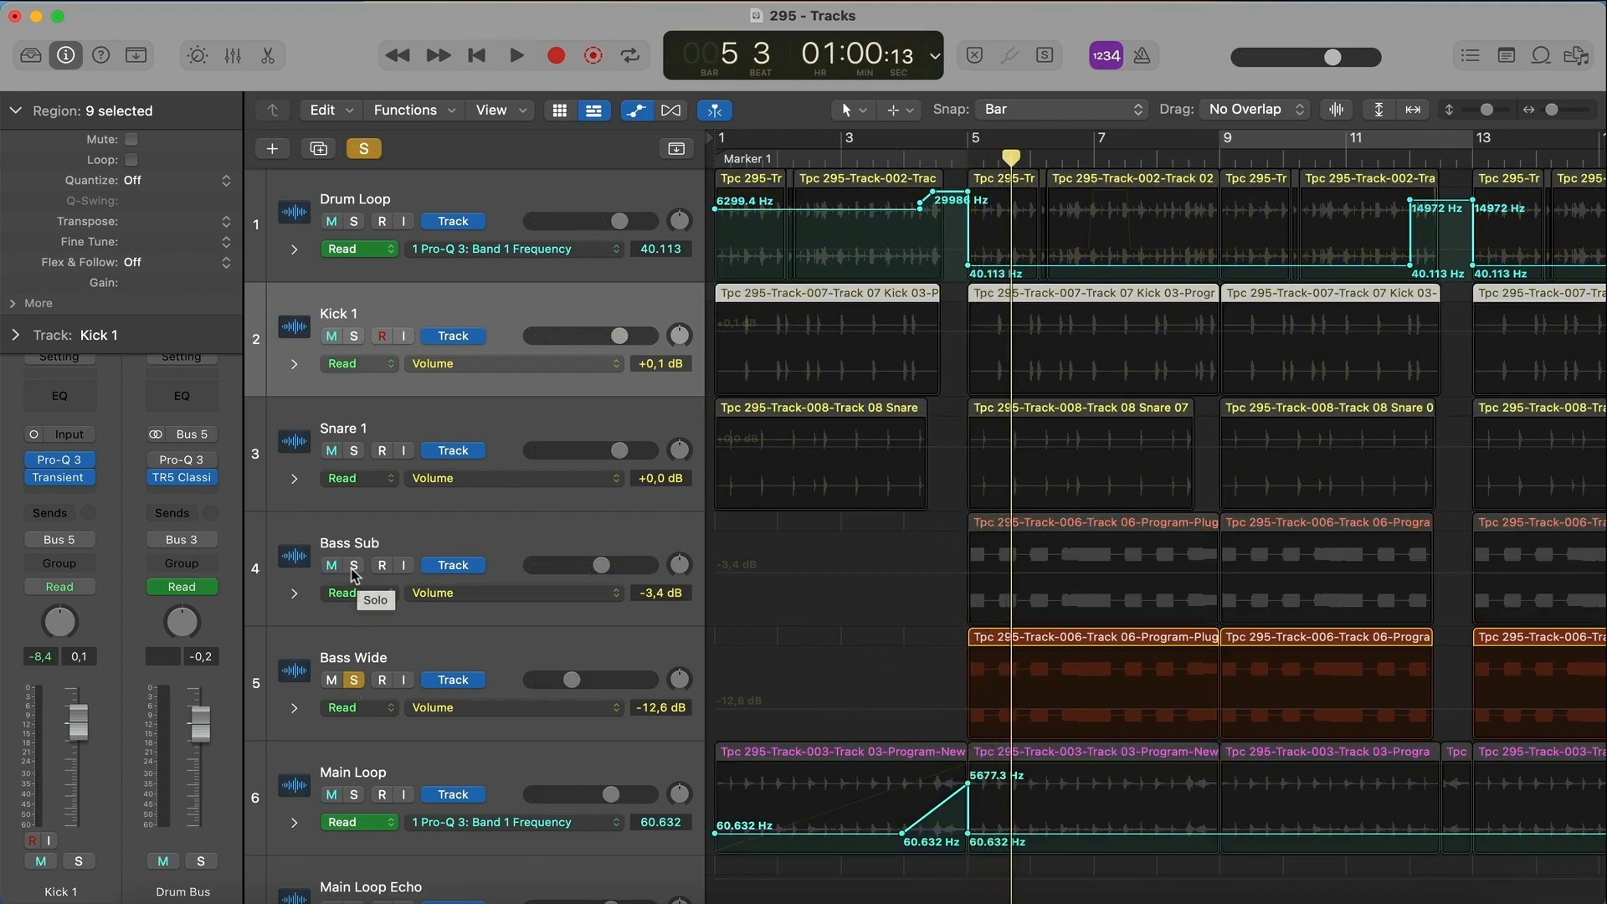
click(353, 567)
- Inspect Stereo Spread, Pro-Q 3 and Tape MELLO-FI on the Bass Wide track, ending with their windows closed
click(388, 636)
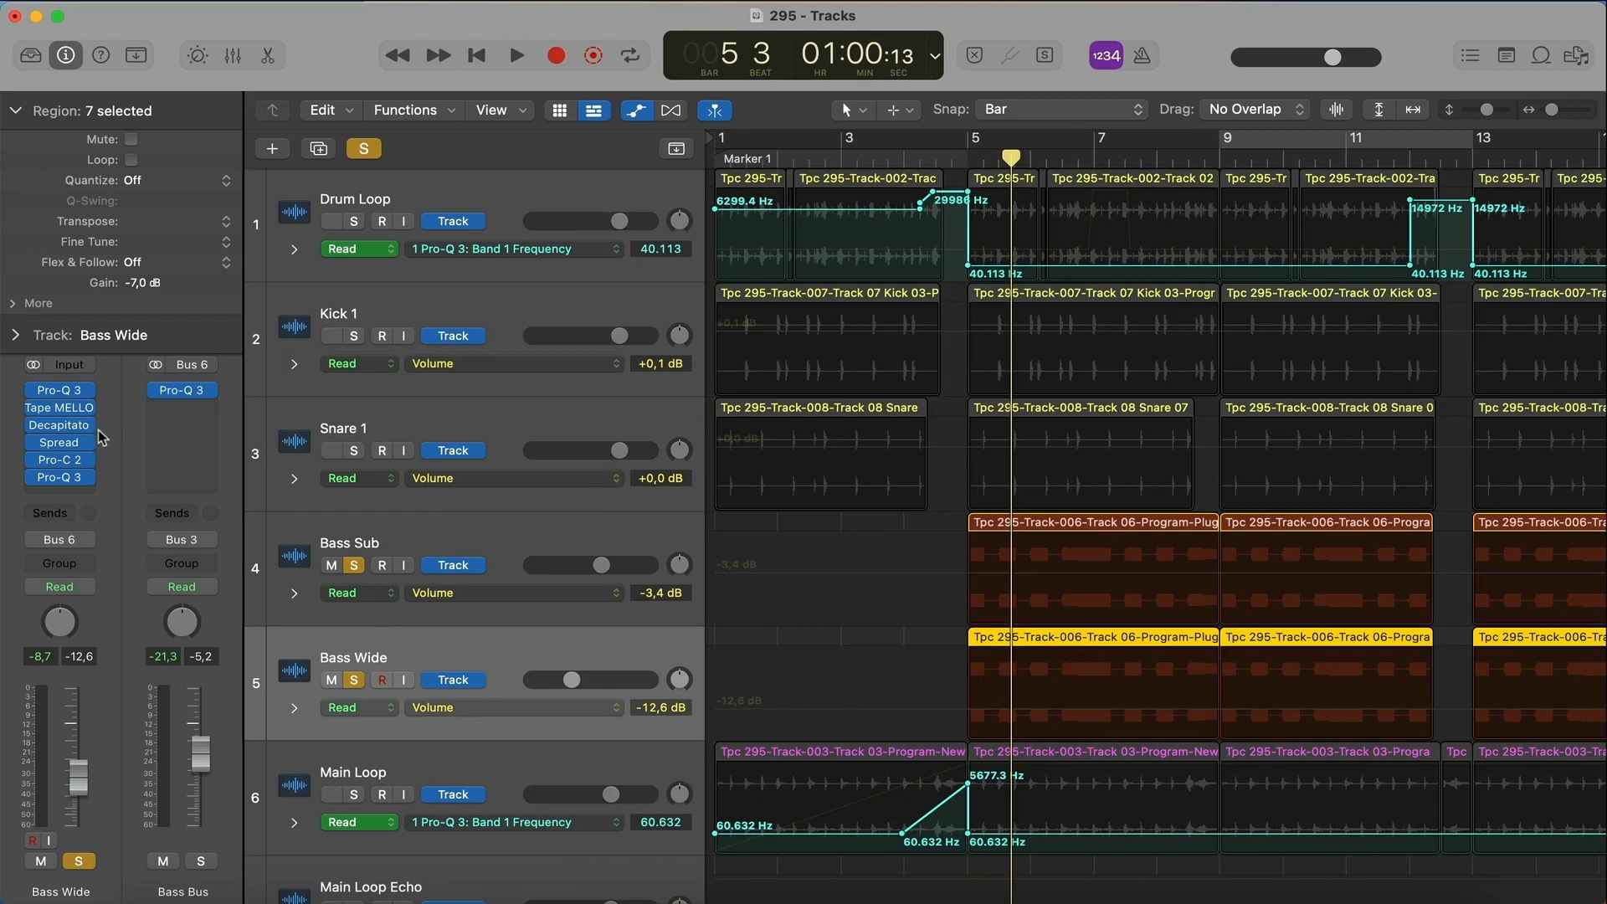
click(69, 444)
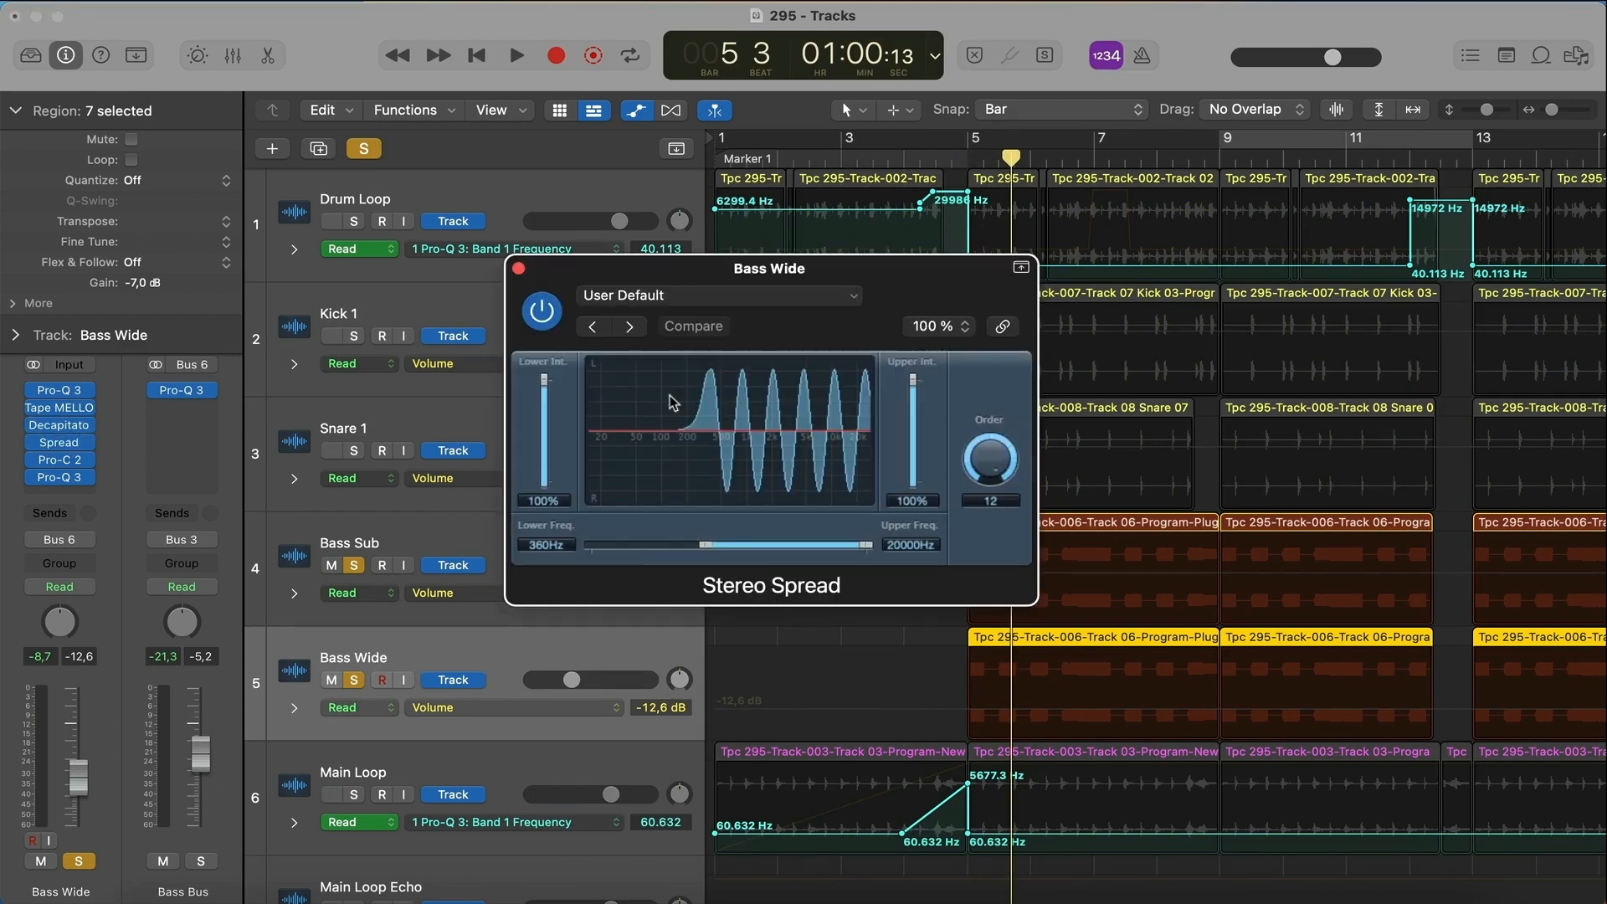
click(53, 391)
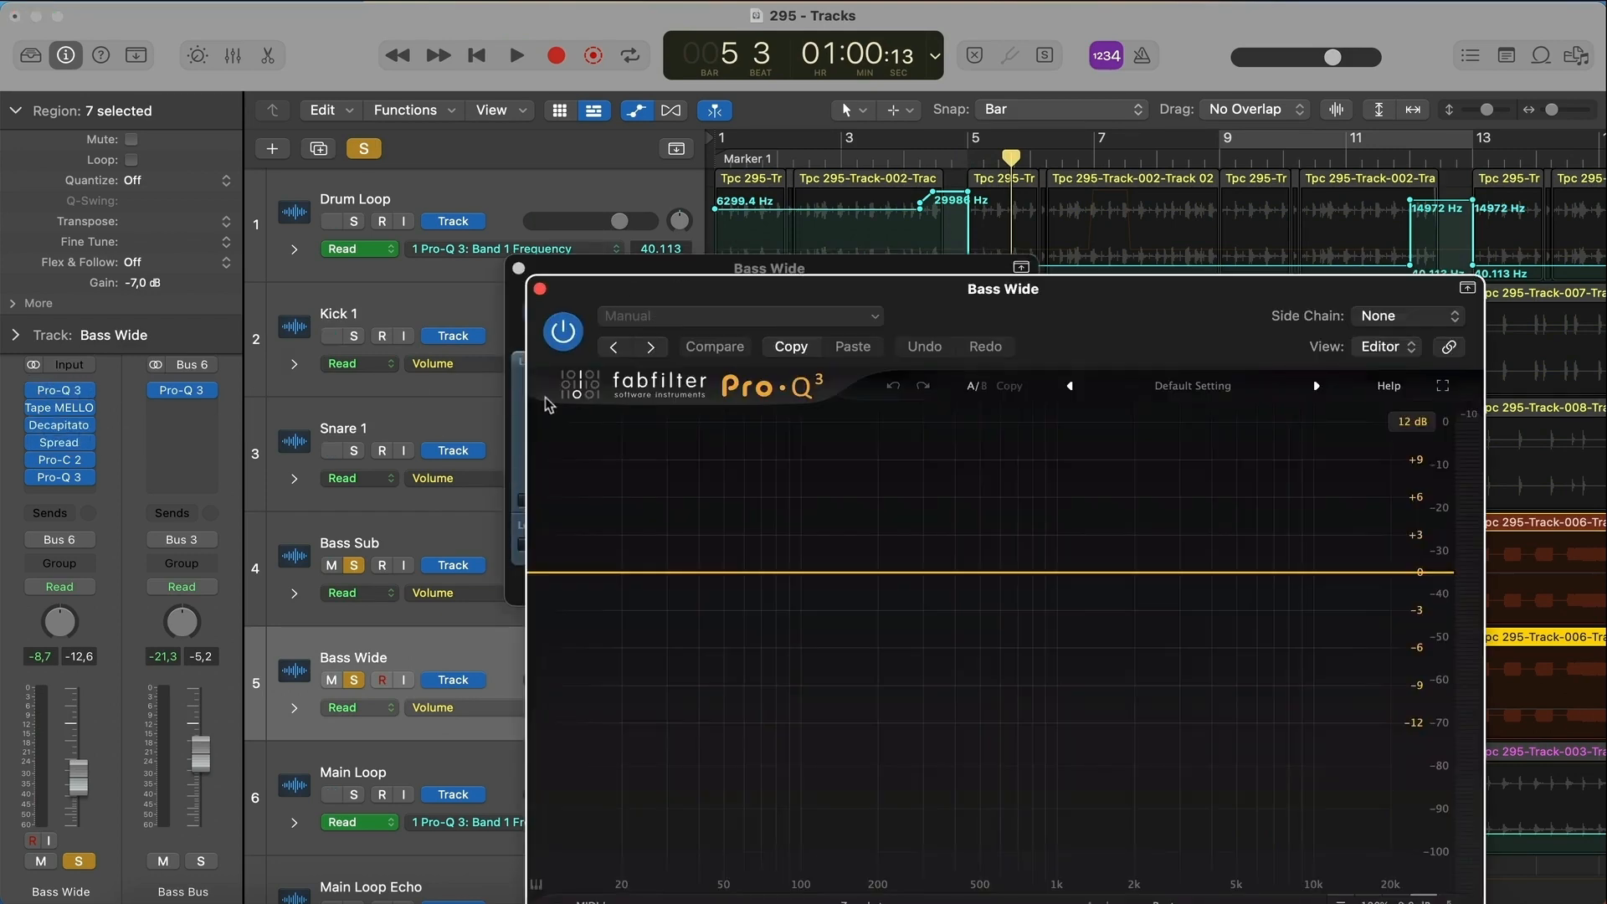
click(59, 408)
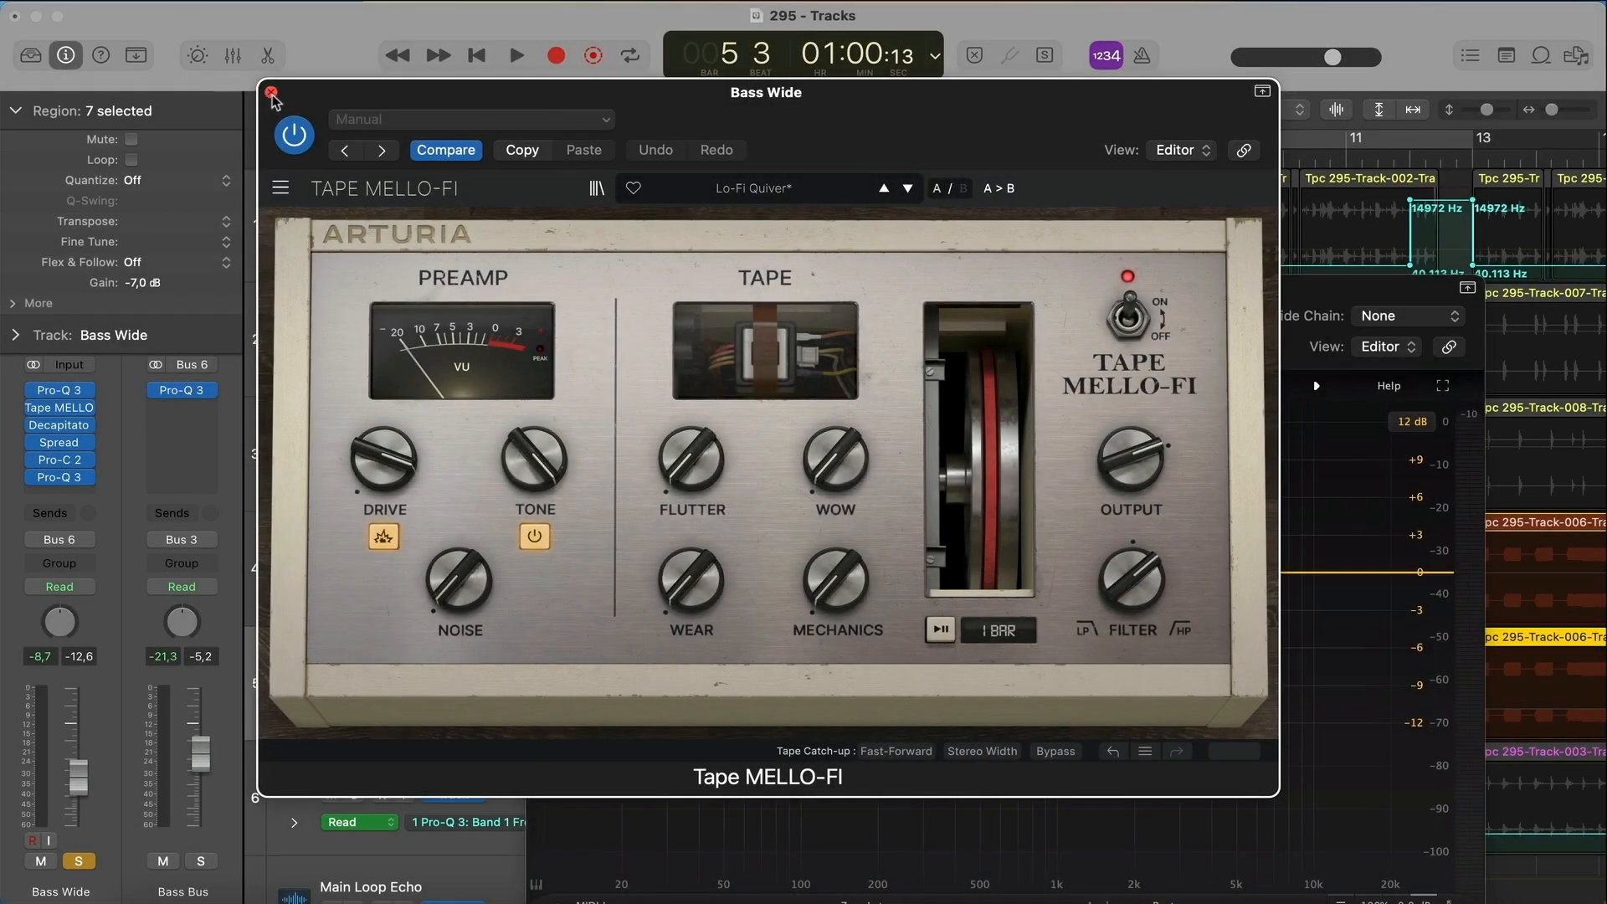
click(271, 93)
click(518, 269)
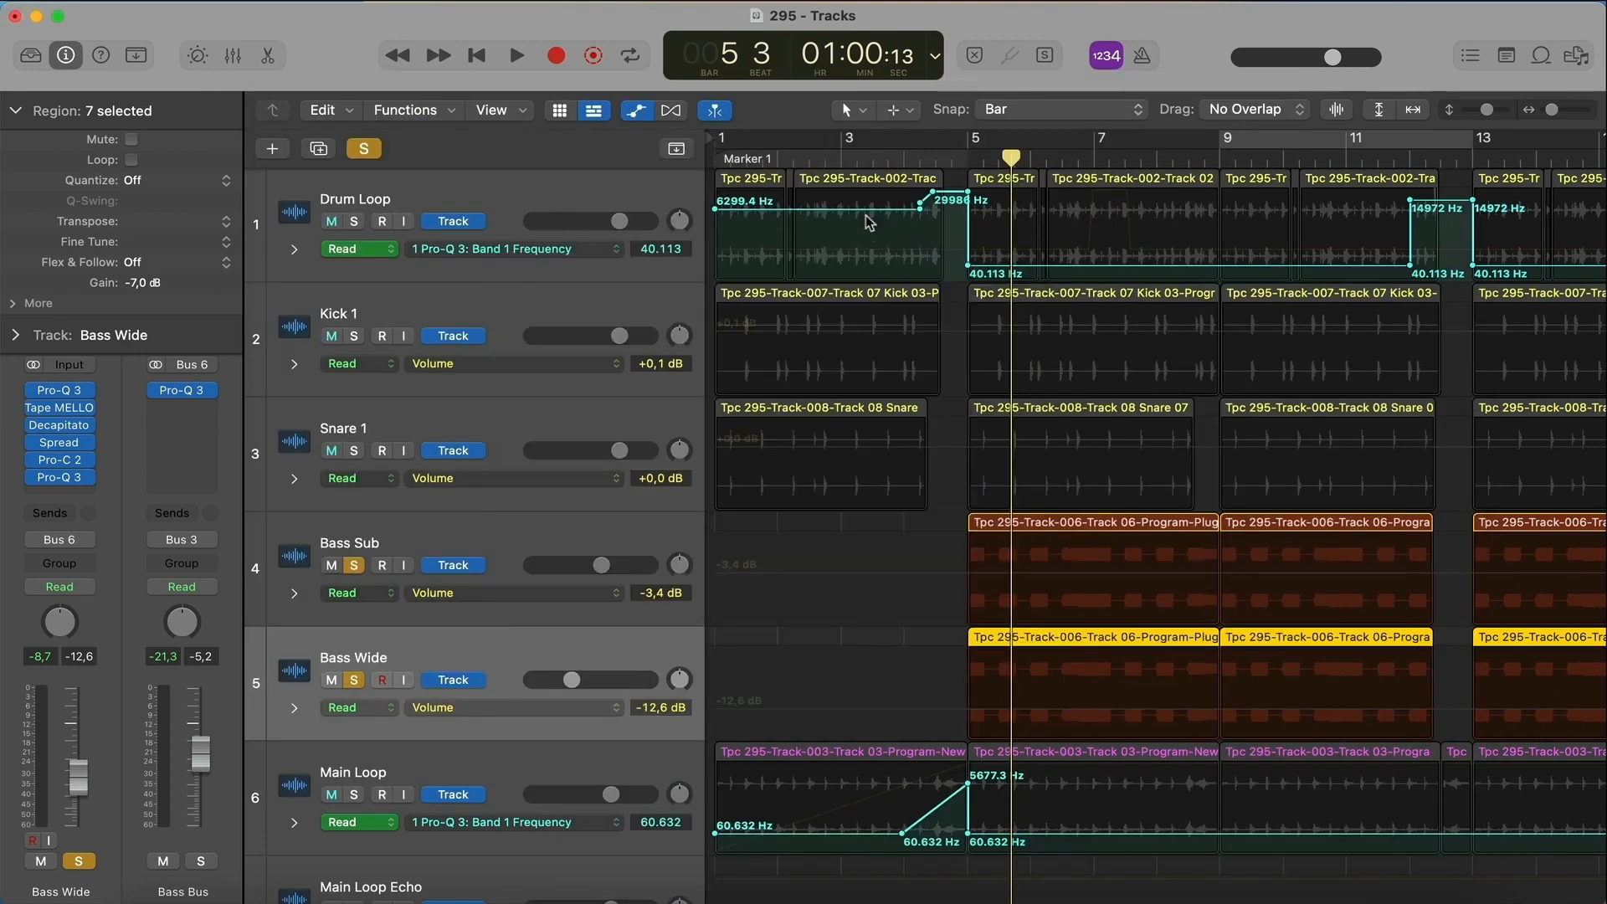
- Play Bass Sub and Bass Wide together and add Snare 1, Kick 1 and the Drum Loop to the solo, ending with playback stopped
key(space)
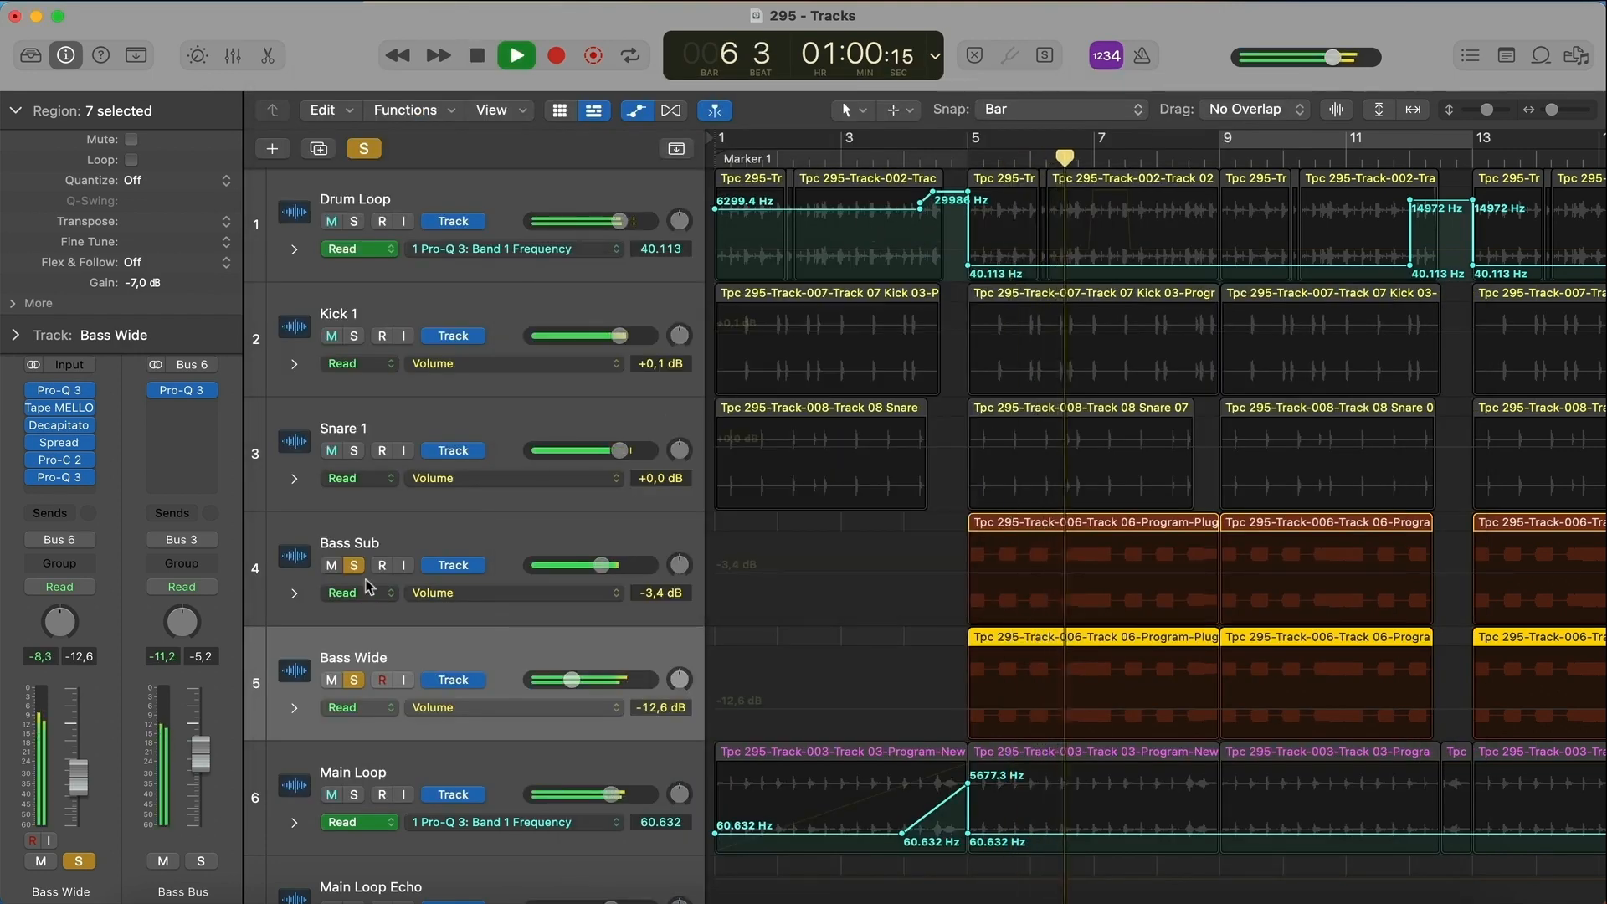
drag(354, 452, 357, 222)
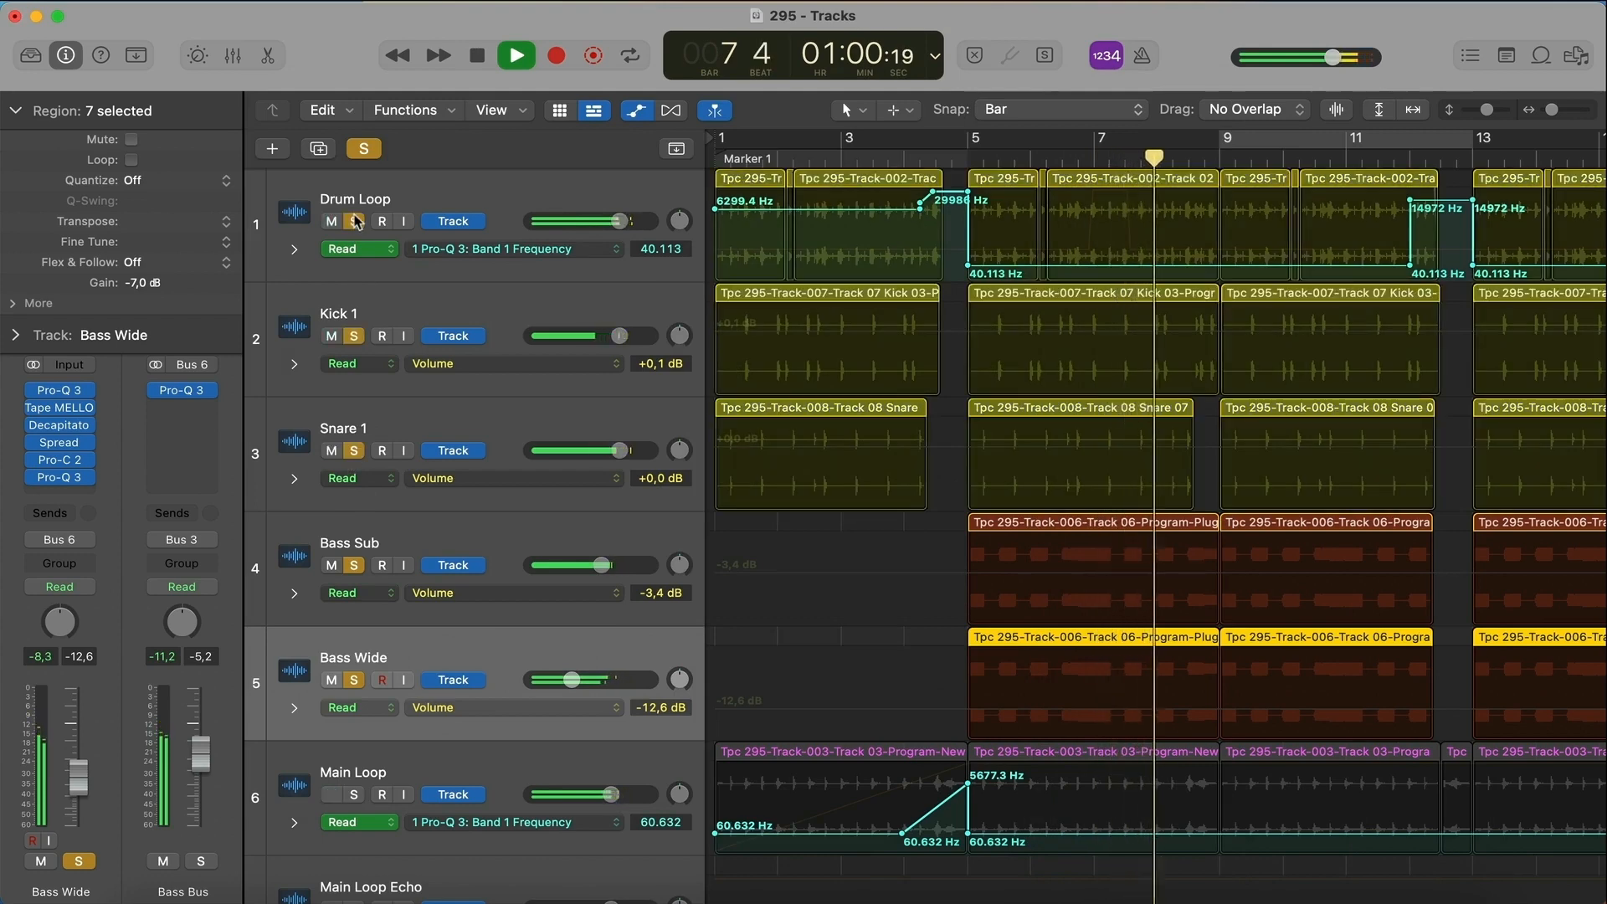
scroll(355, 221, down, 5)
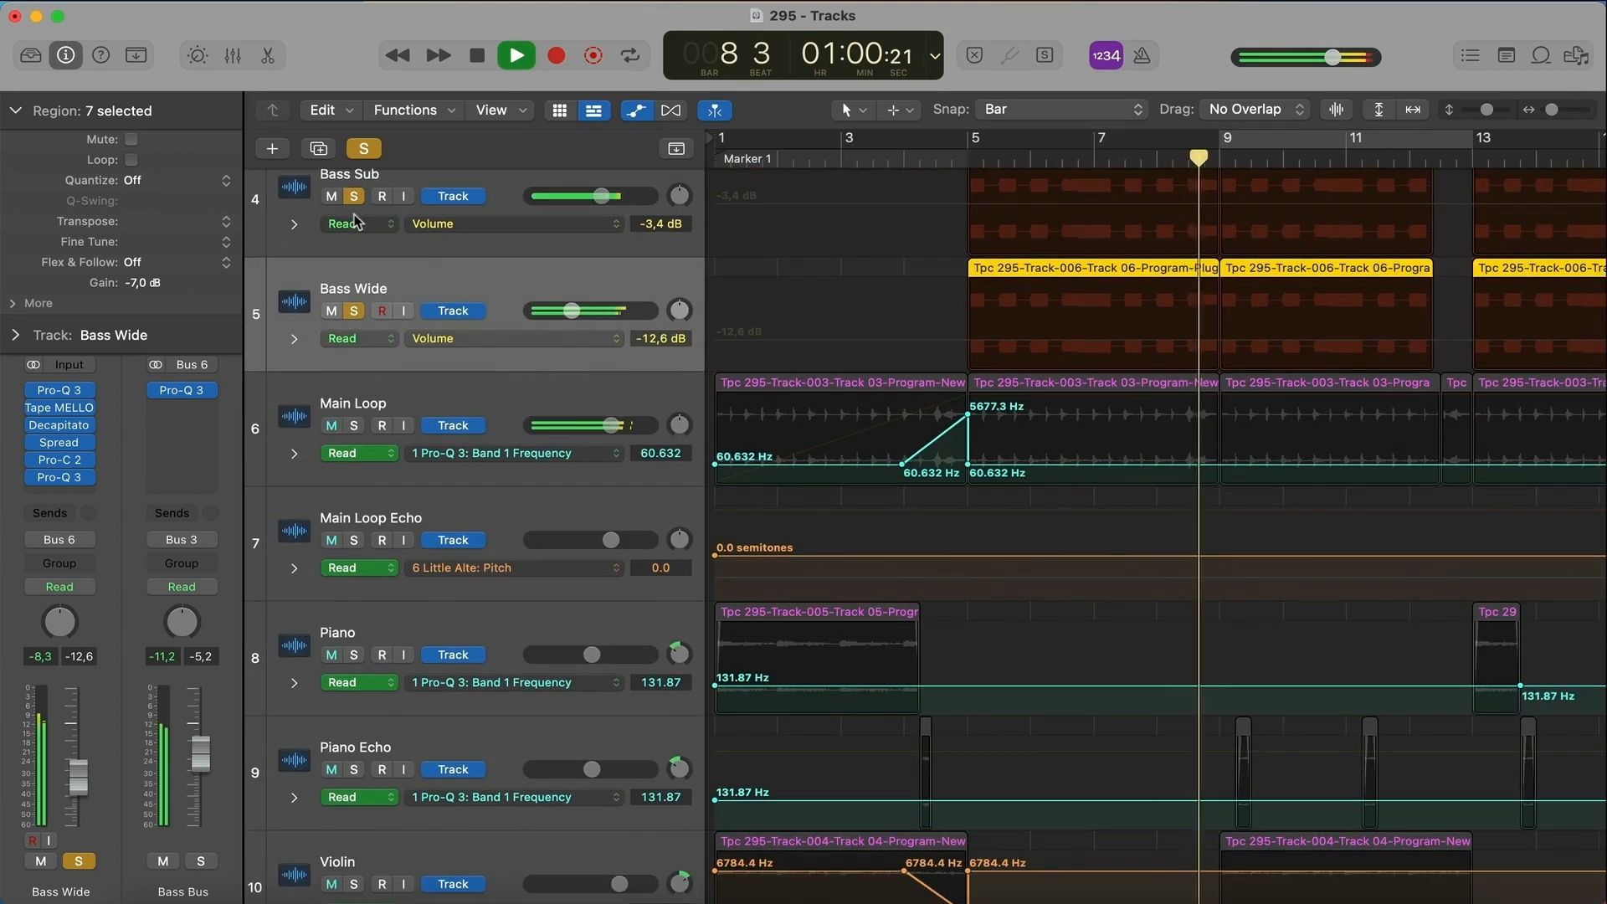
key(space)
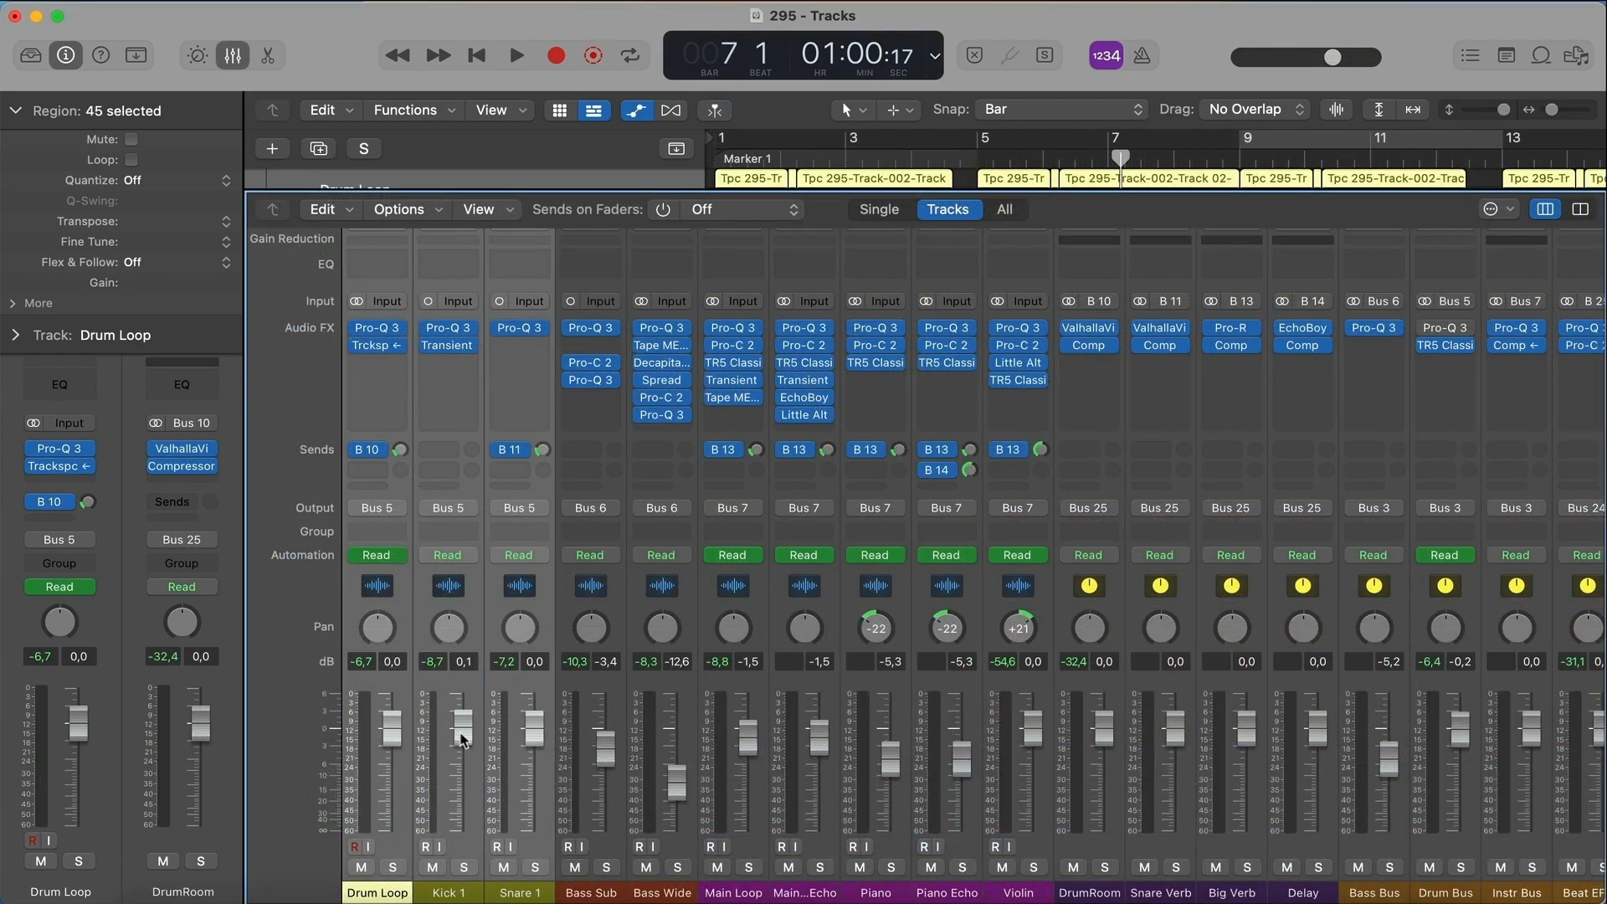
- Review the channel strips of Snare 1, Main Loop and Violin in turn, selecting each track in the arrangement
key(x)
click(945, 450)
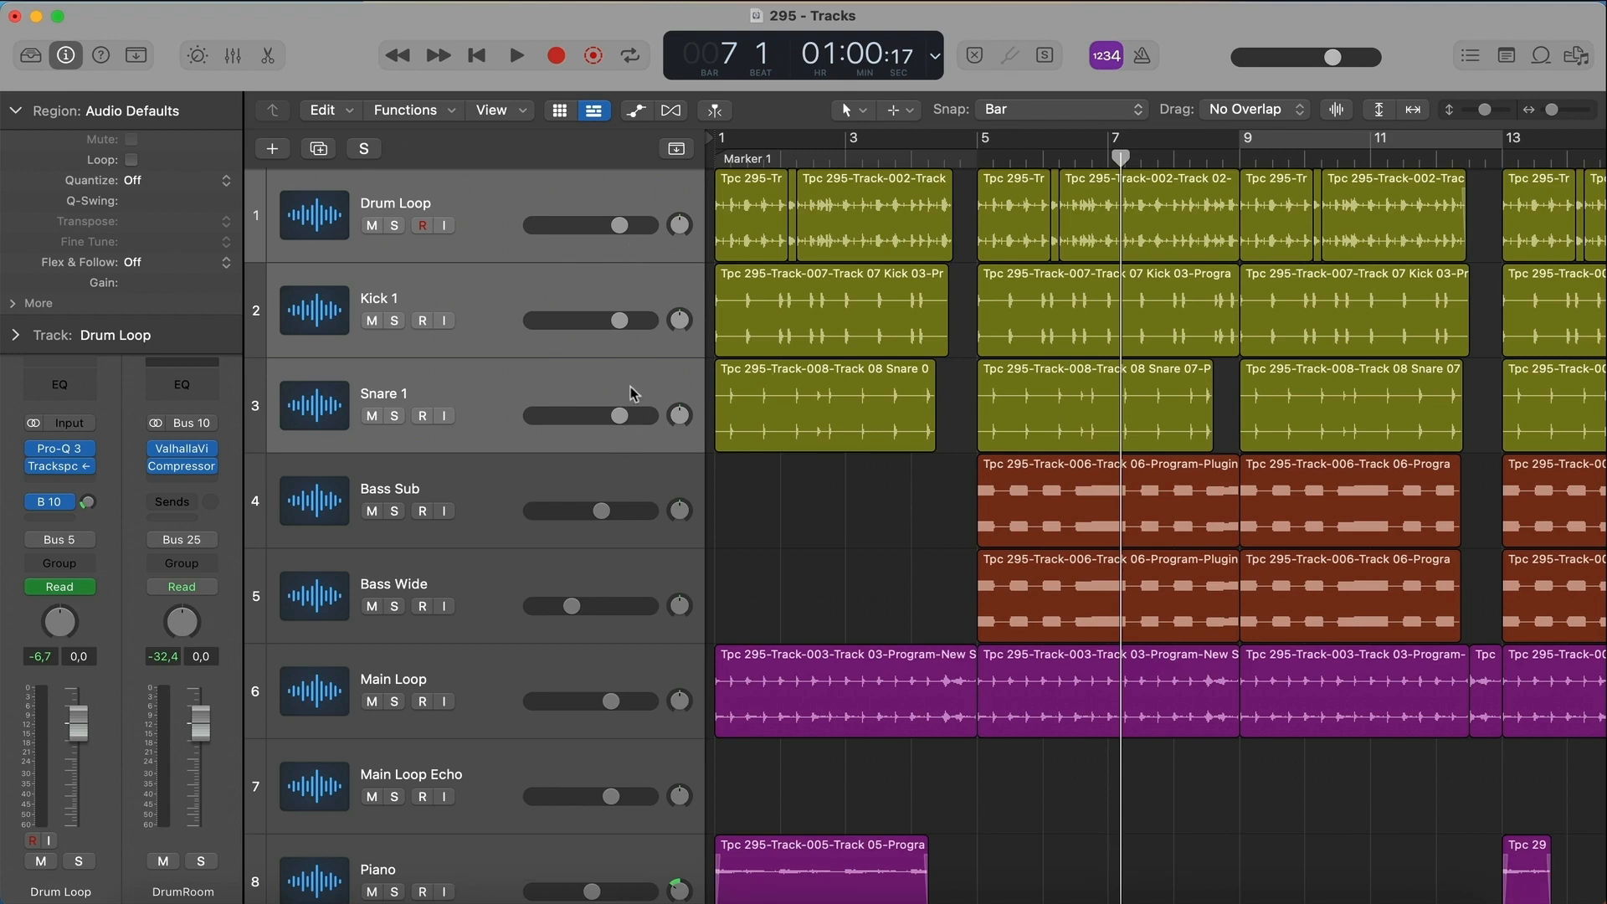
click(591, 394)
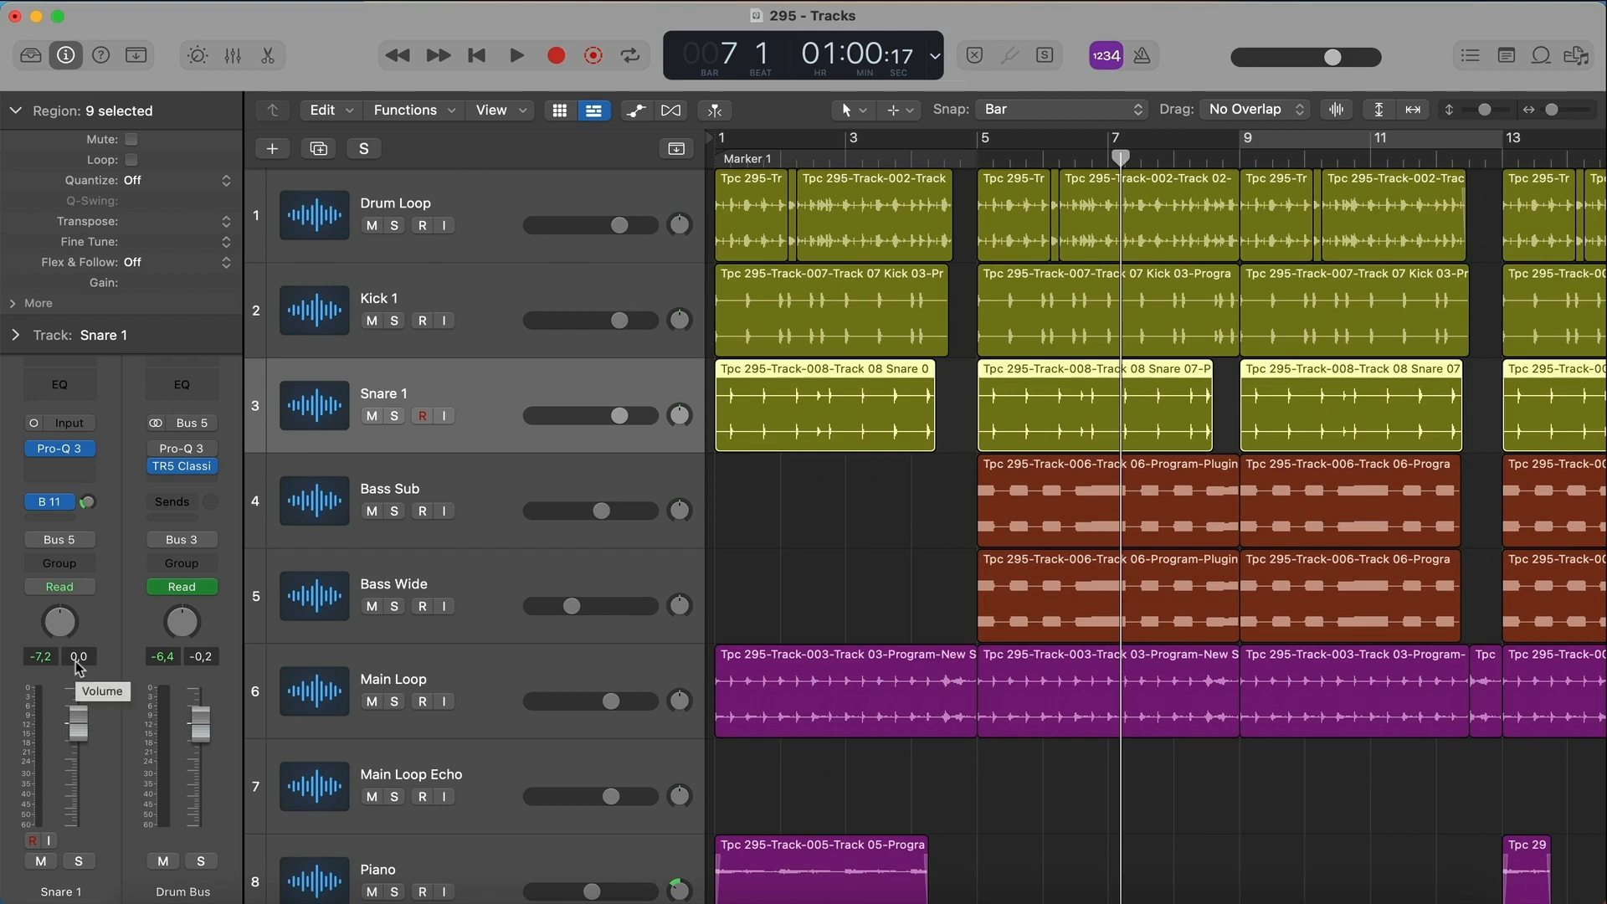
scroll(456, 669, down, 3)
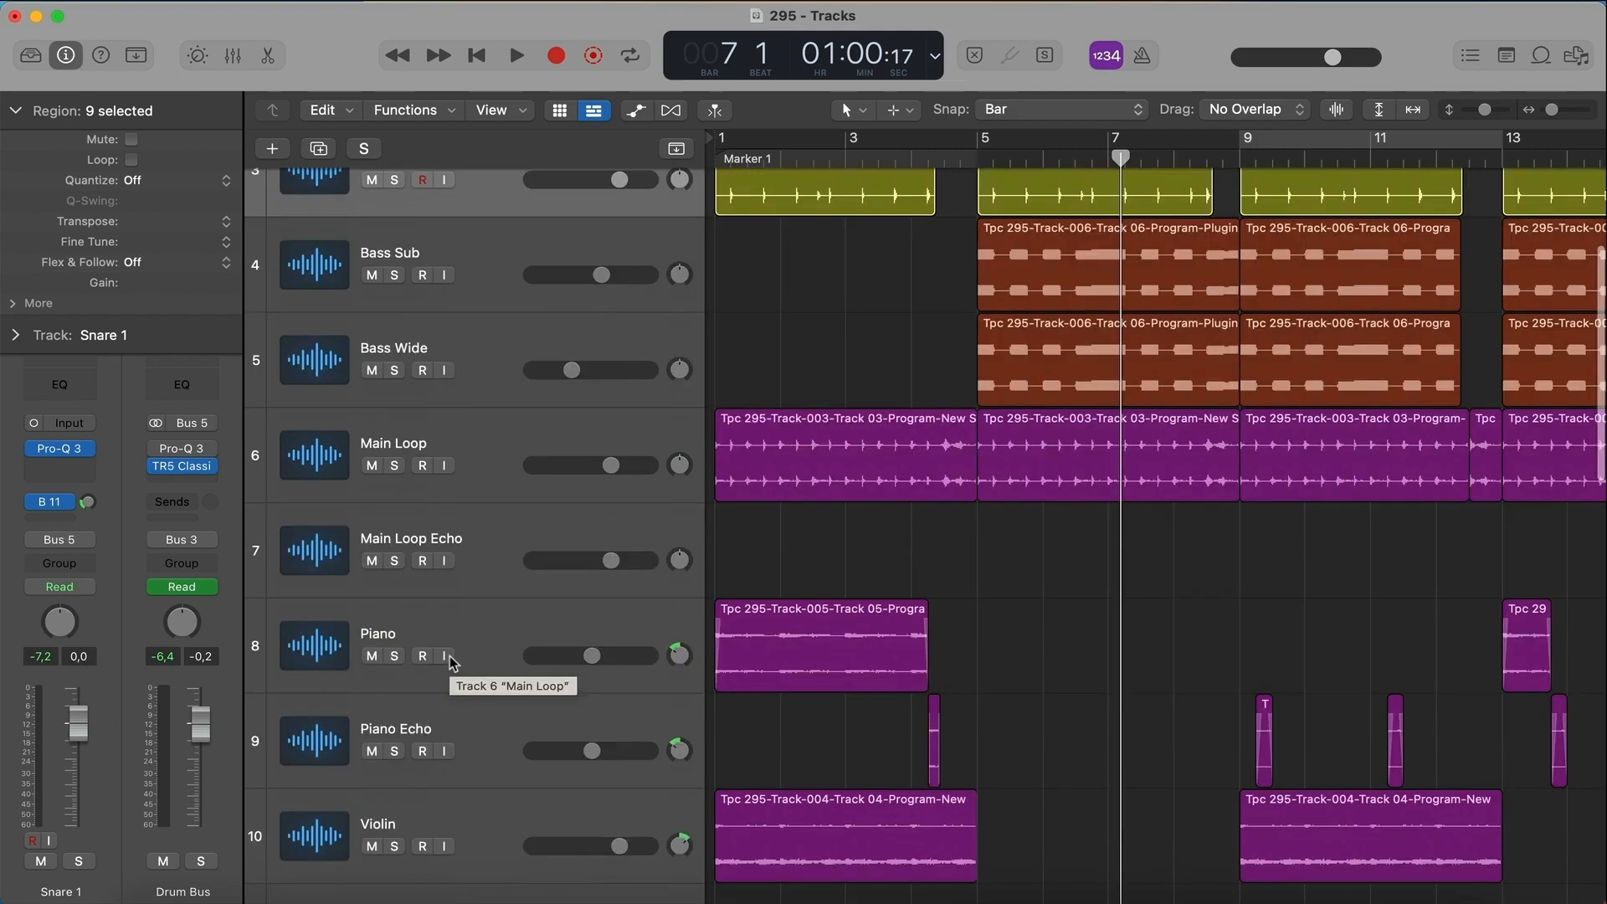
click(508, 440)
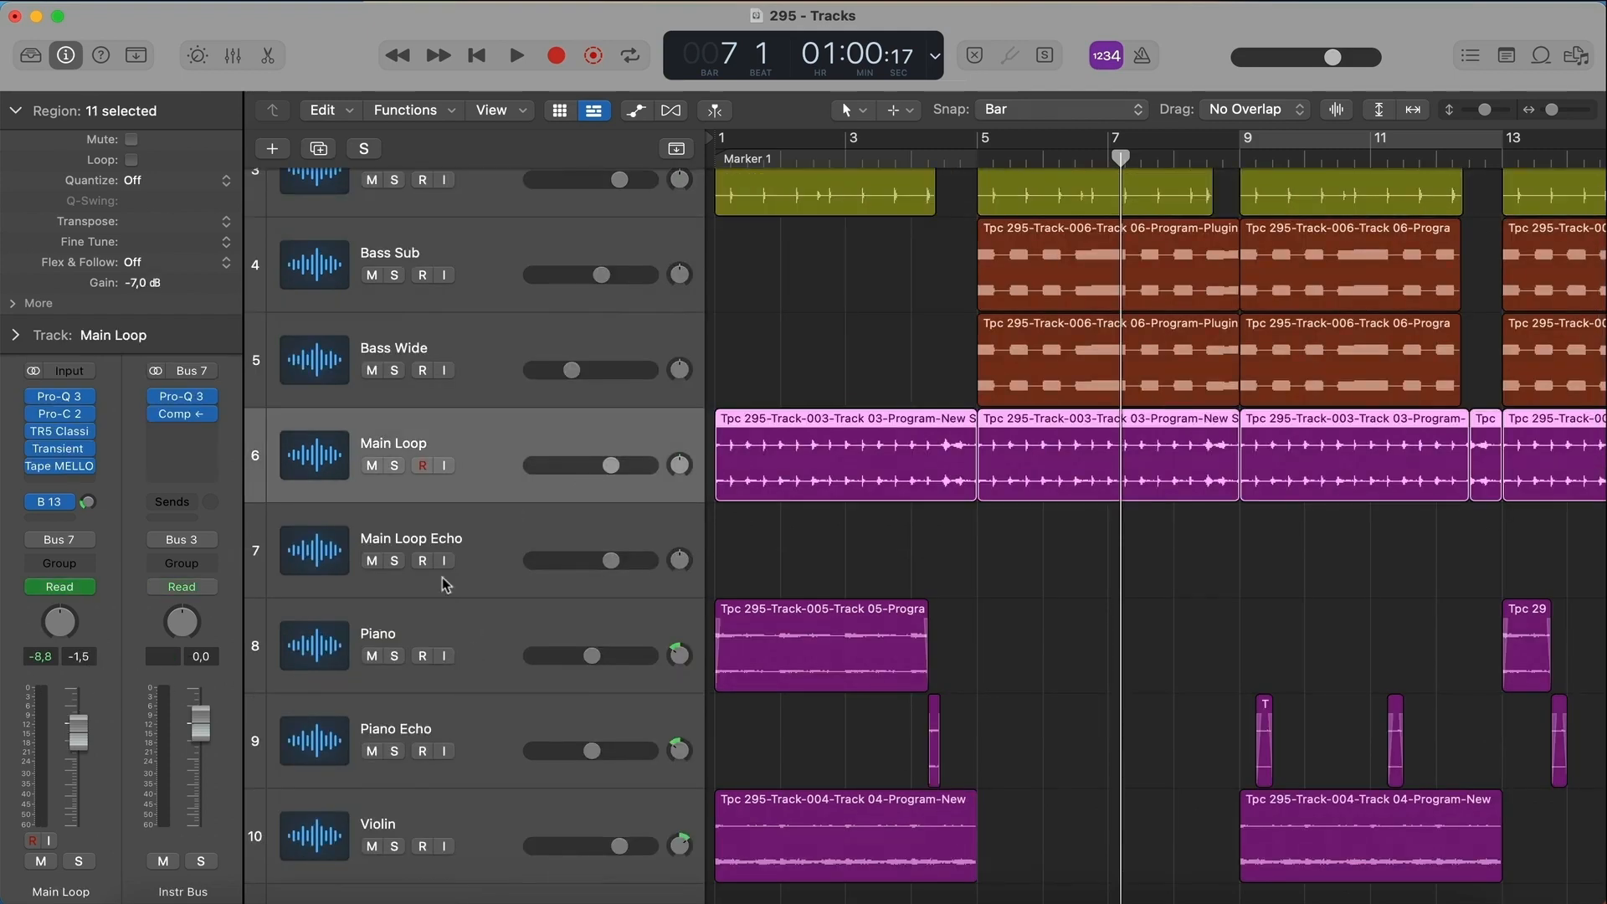
scroll(502, 459, down, 2)
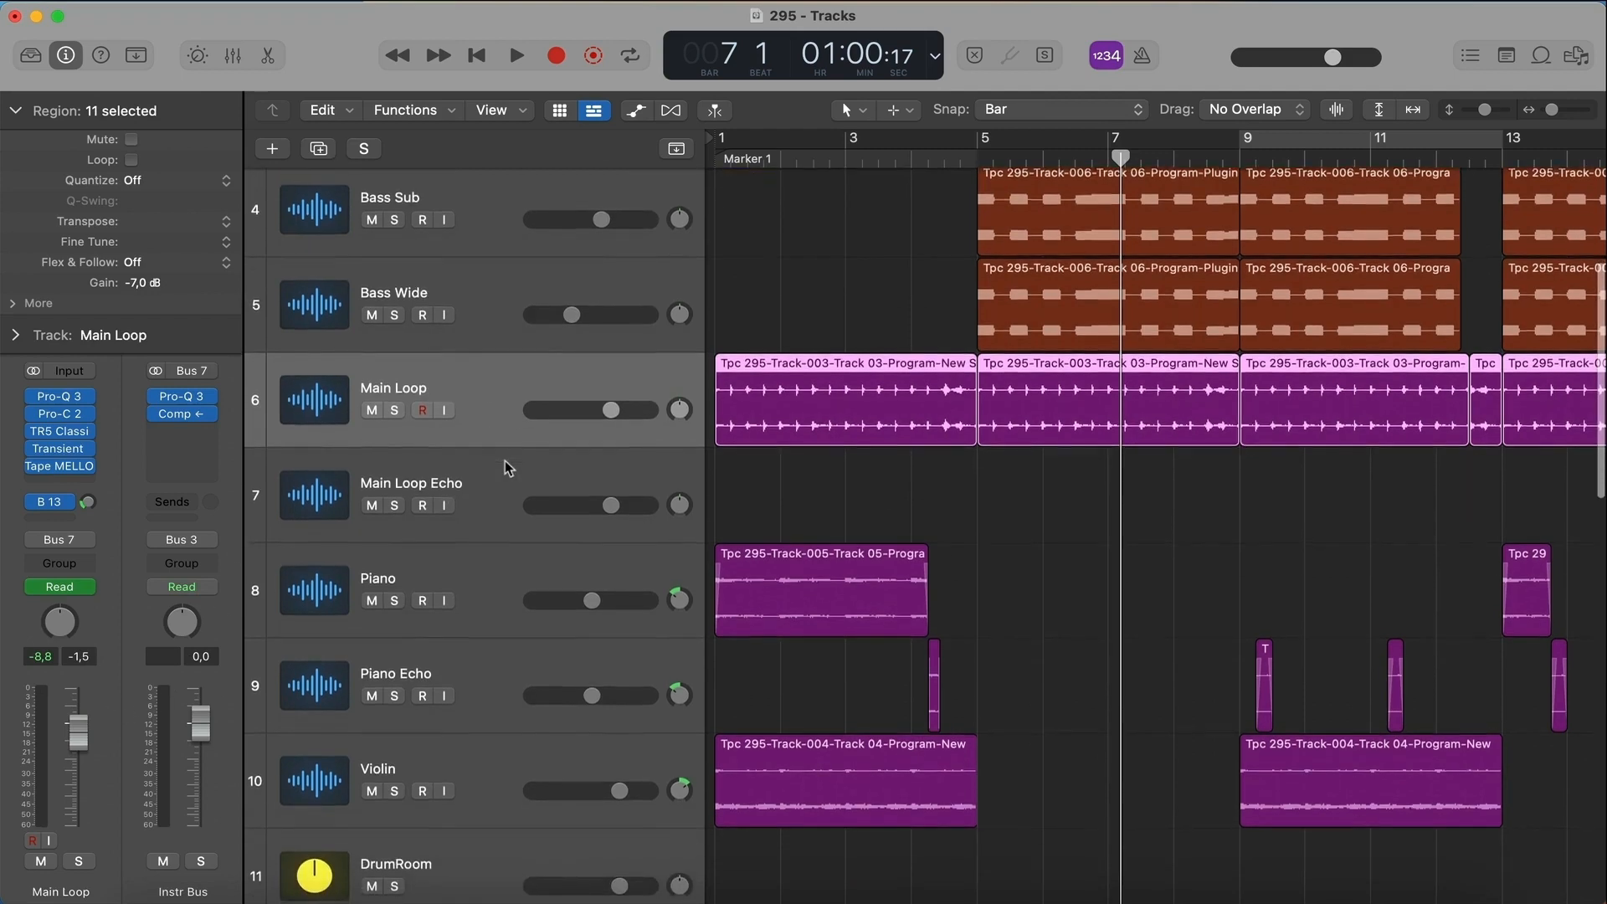
click(474, 545)
click(496, 733)
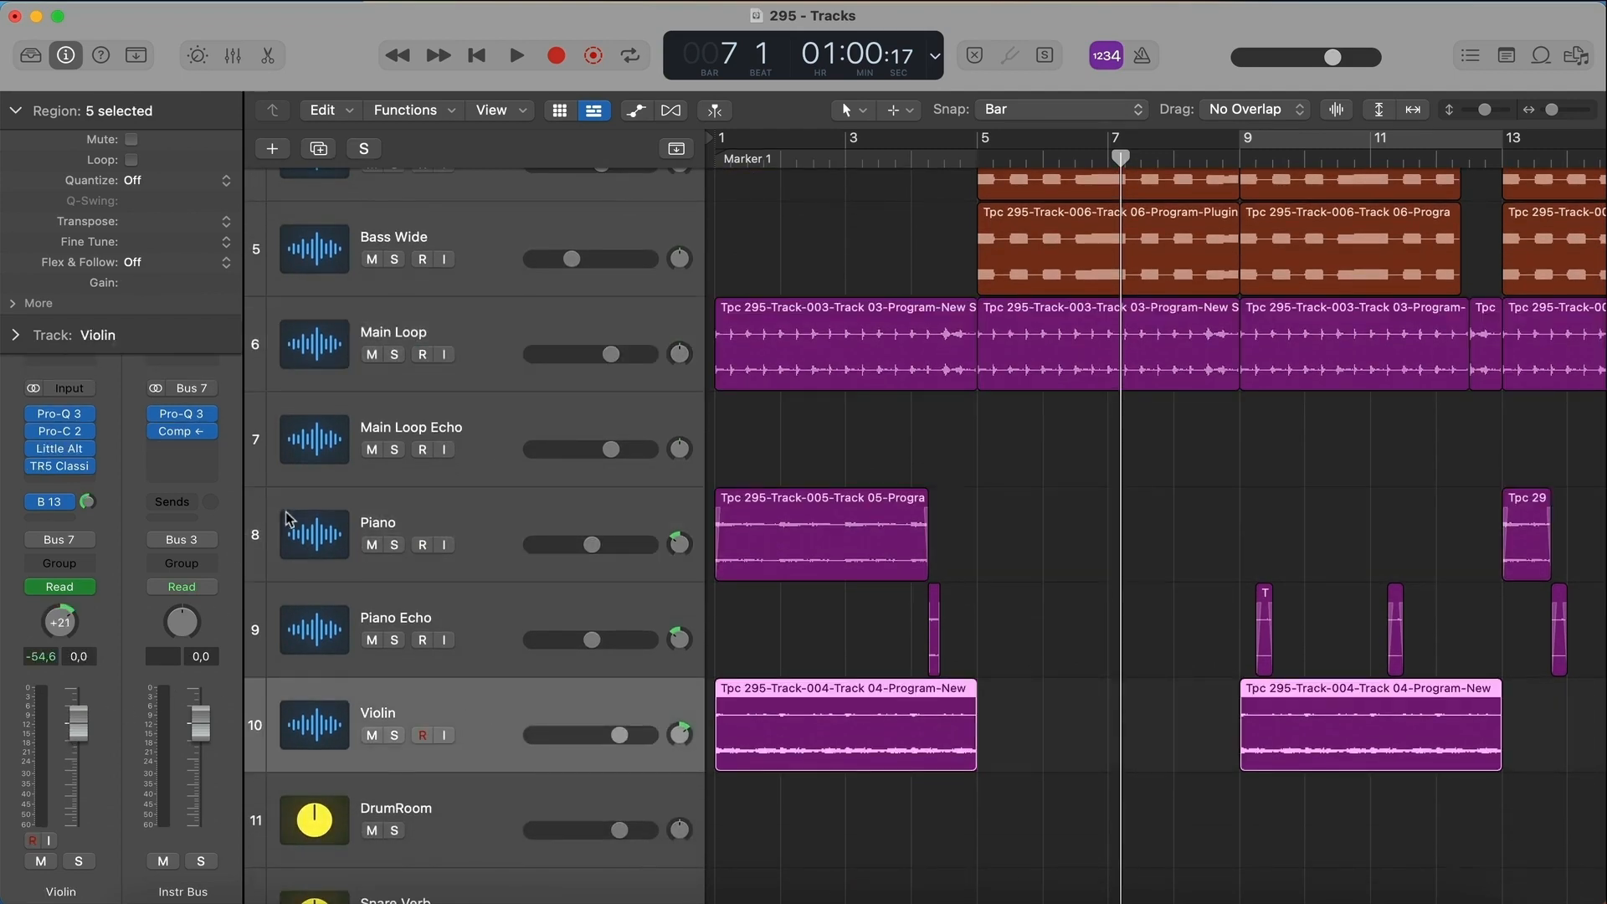
- Inspect TR5 Classic Clipper on the Drum Bus while playing a short passage of the full beat from bar 7
key(x)
scroll(837, 402, right, 9)
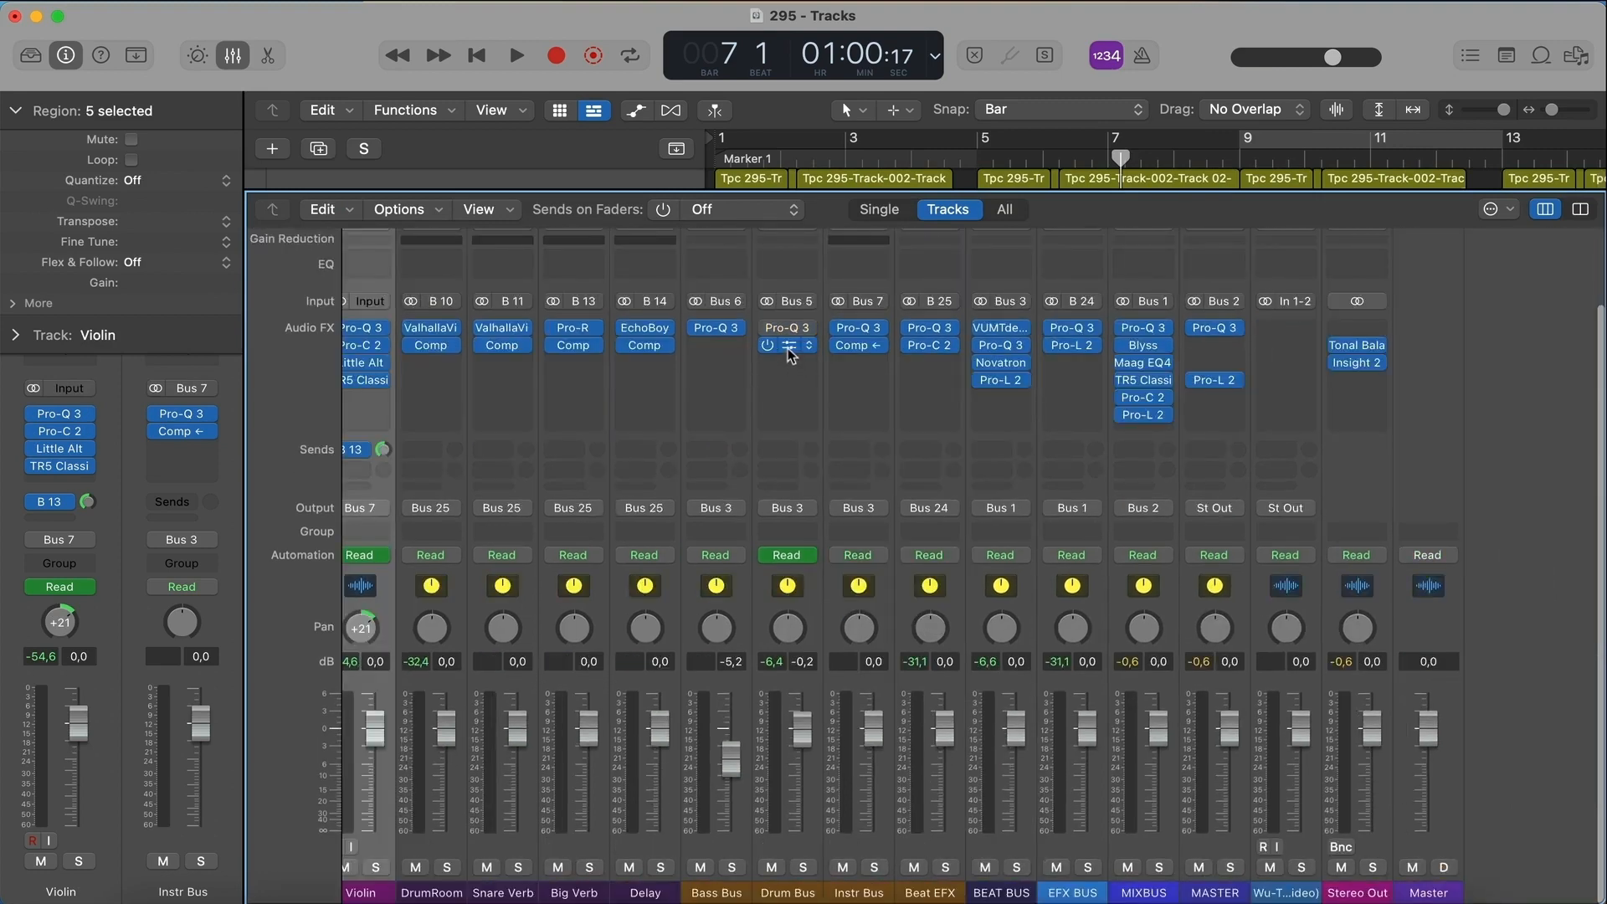
click(789, 345)
drag(978, 303, 846, 160)
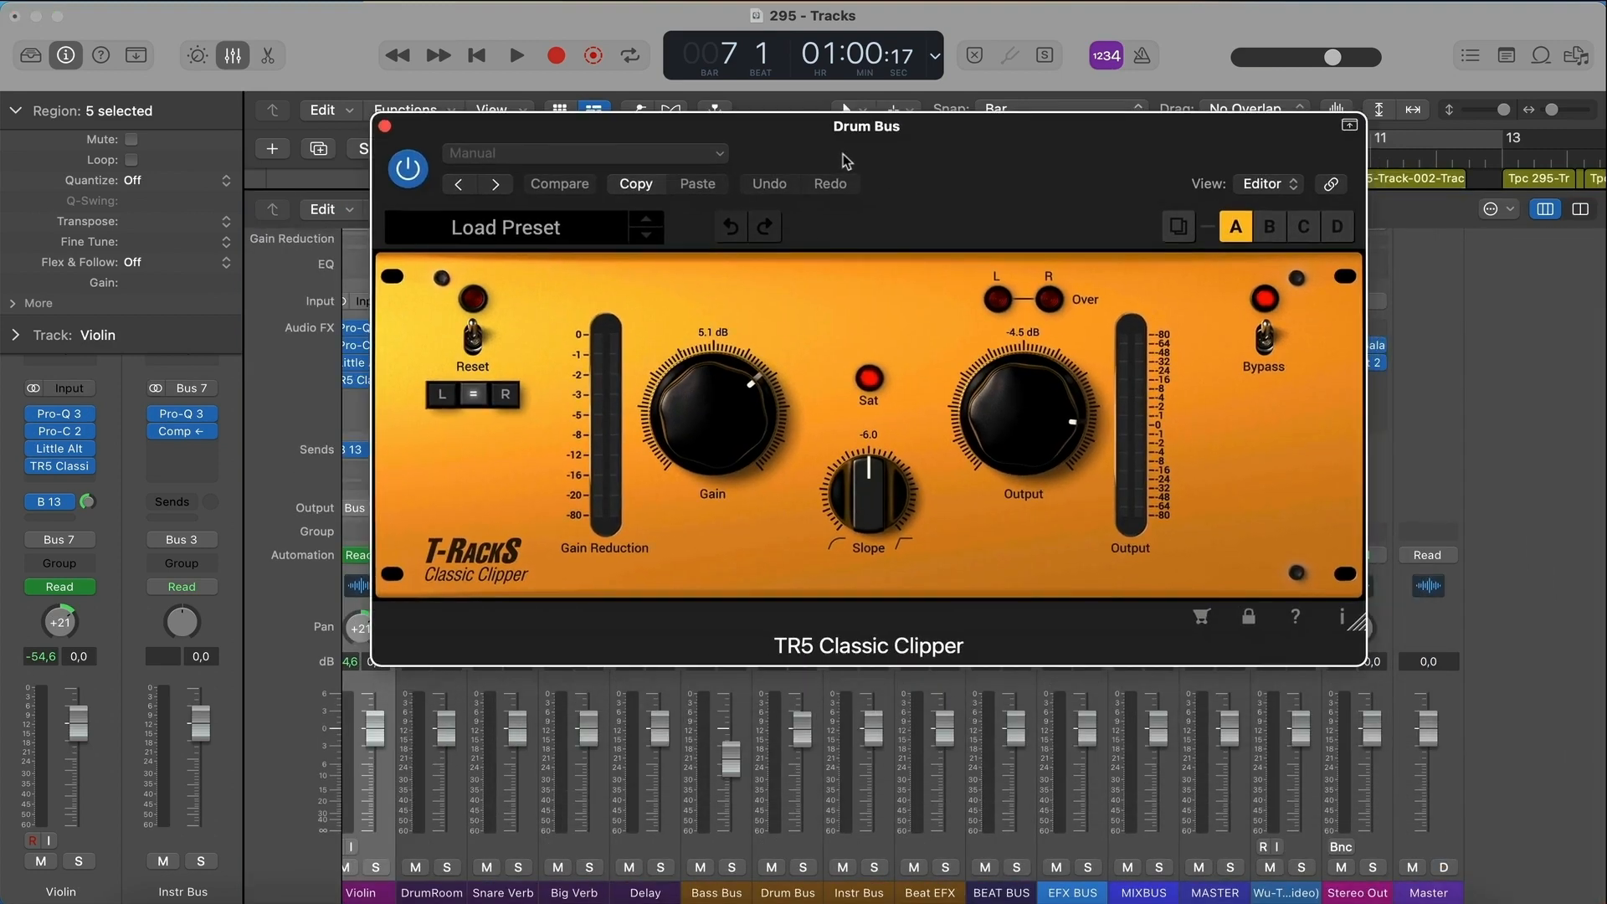
key(space)
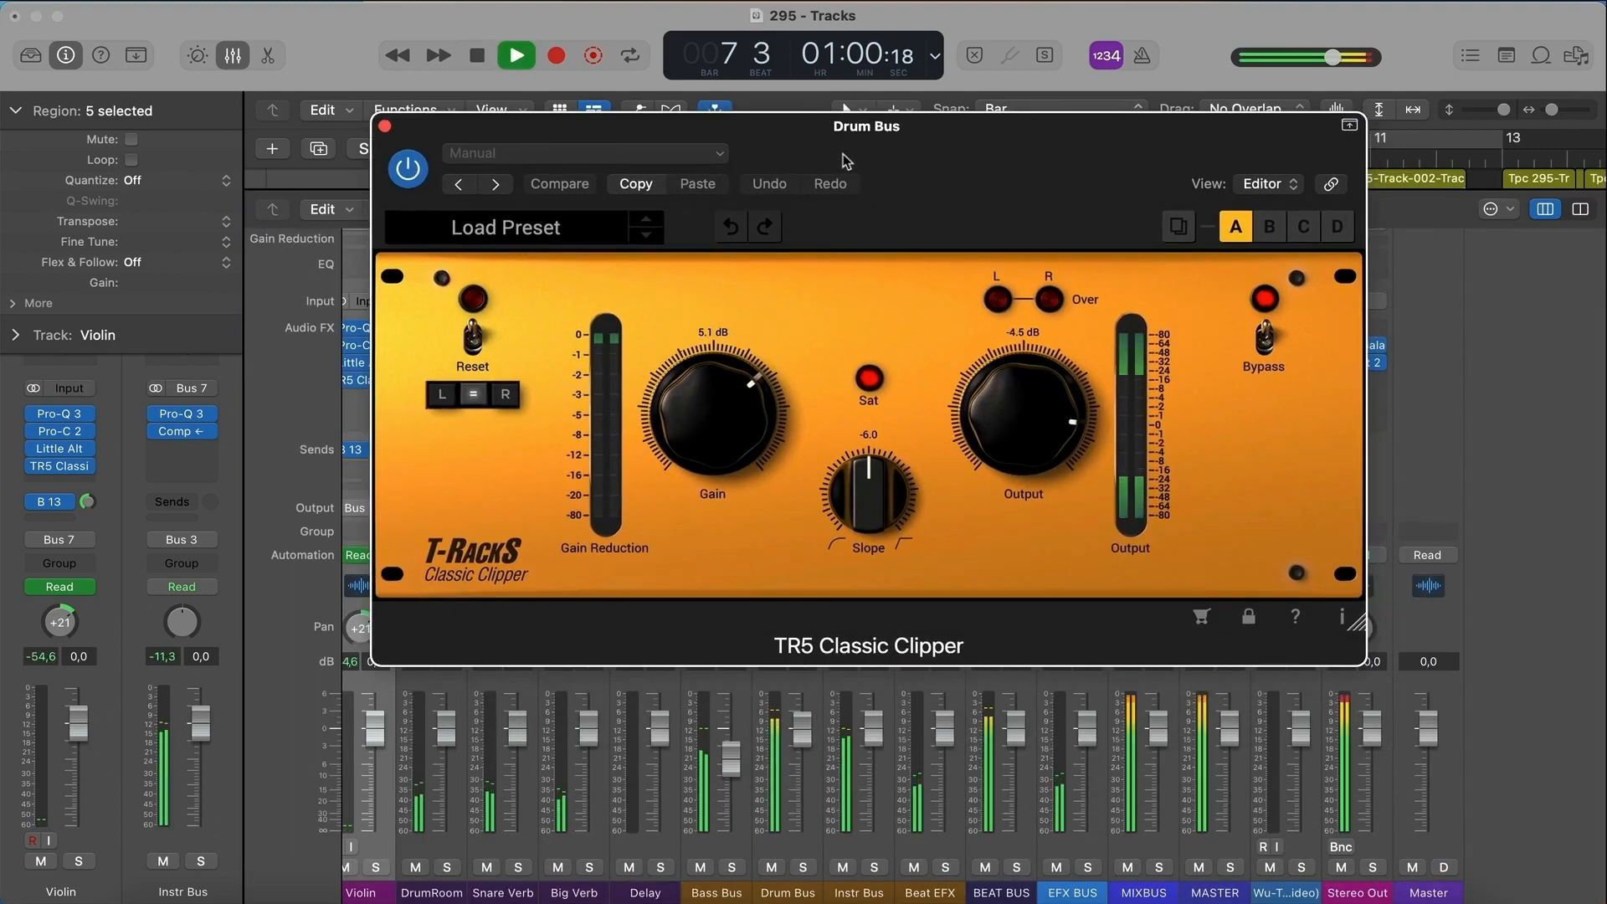
key(space)
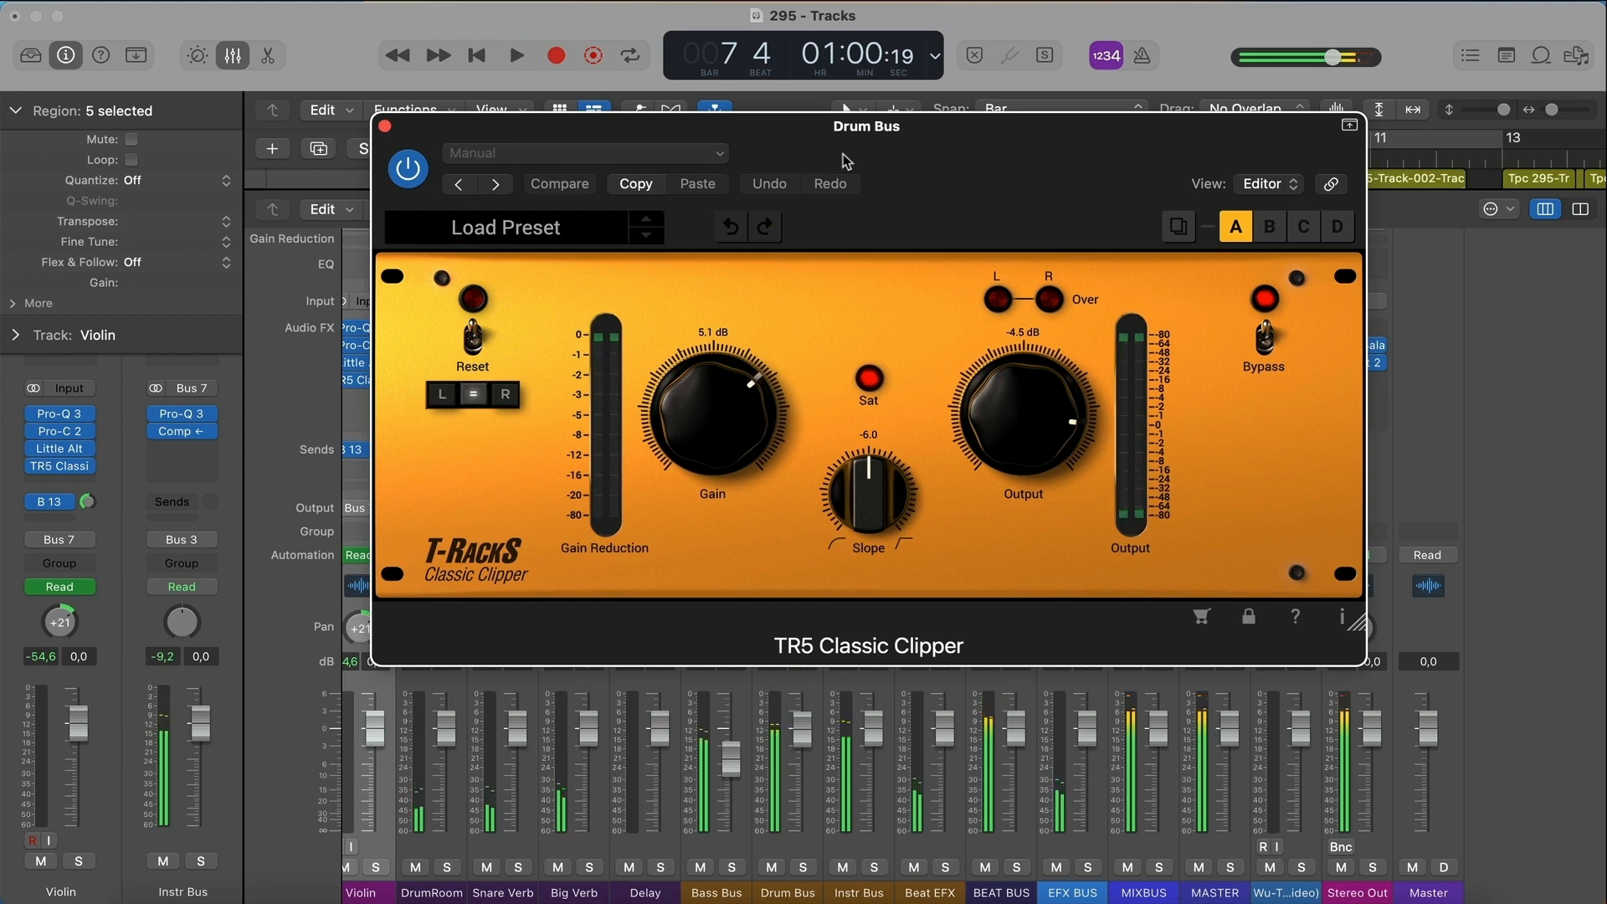
drag(845, 161, 574, 36)
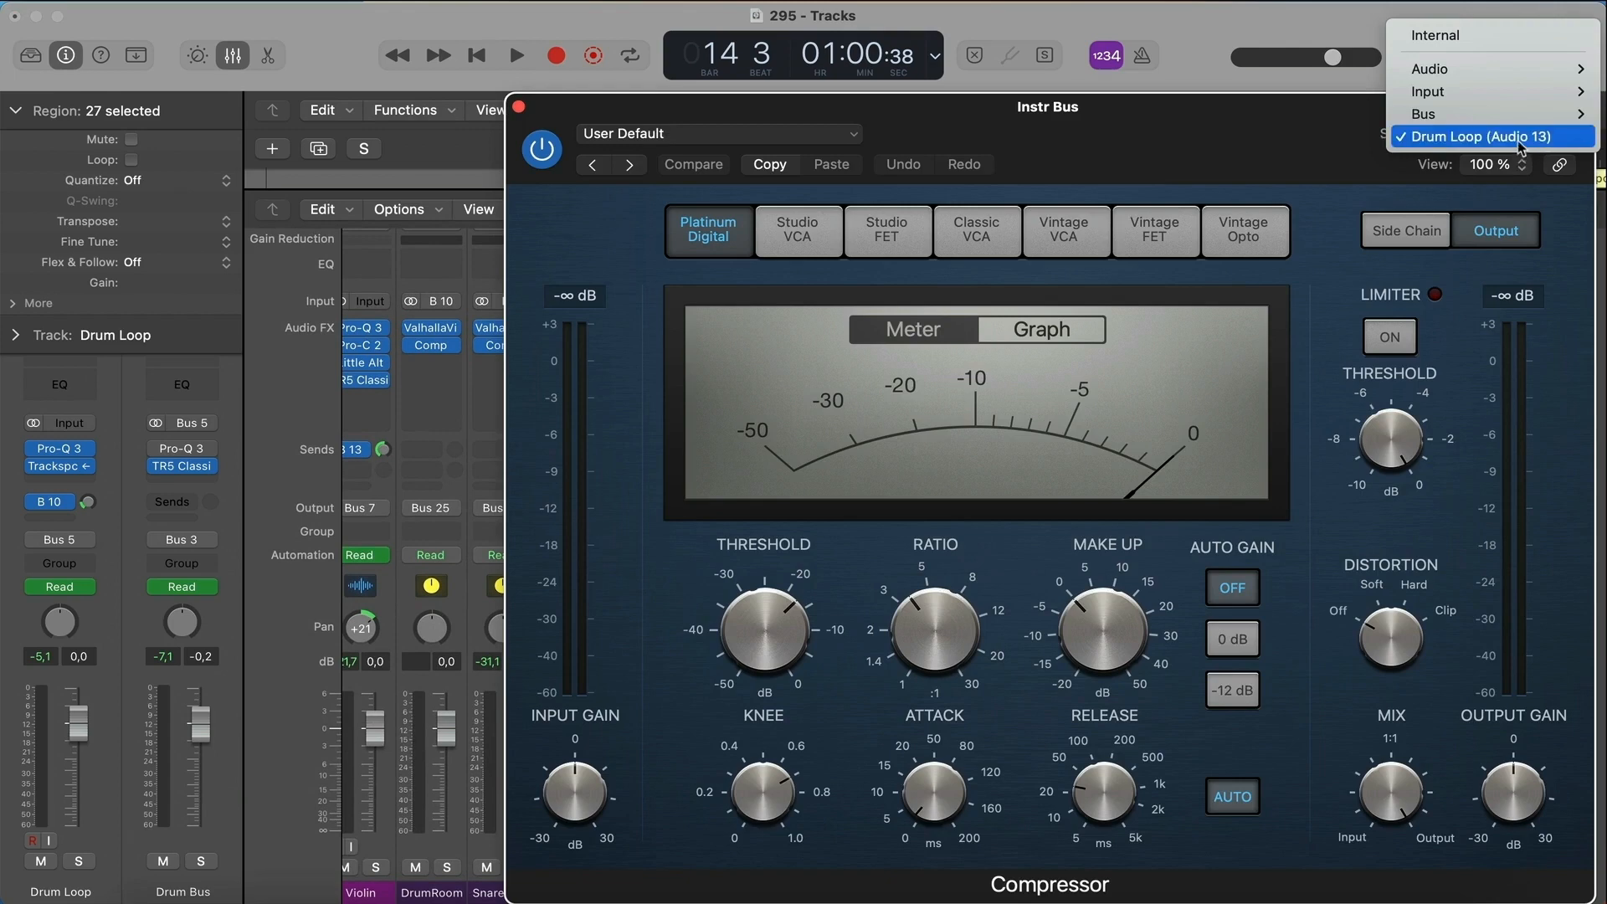
- Keep Drum Loop (Audio 13) as the side-chain source of the Instr Bus Compressor, ending with its window closed
click(1519, 140)
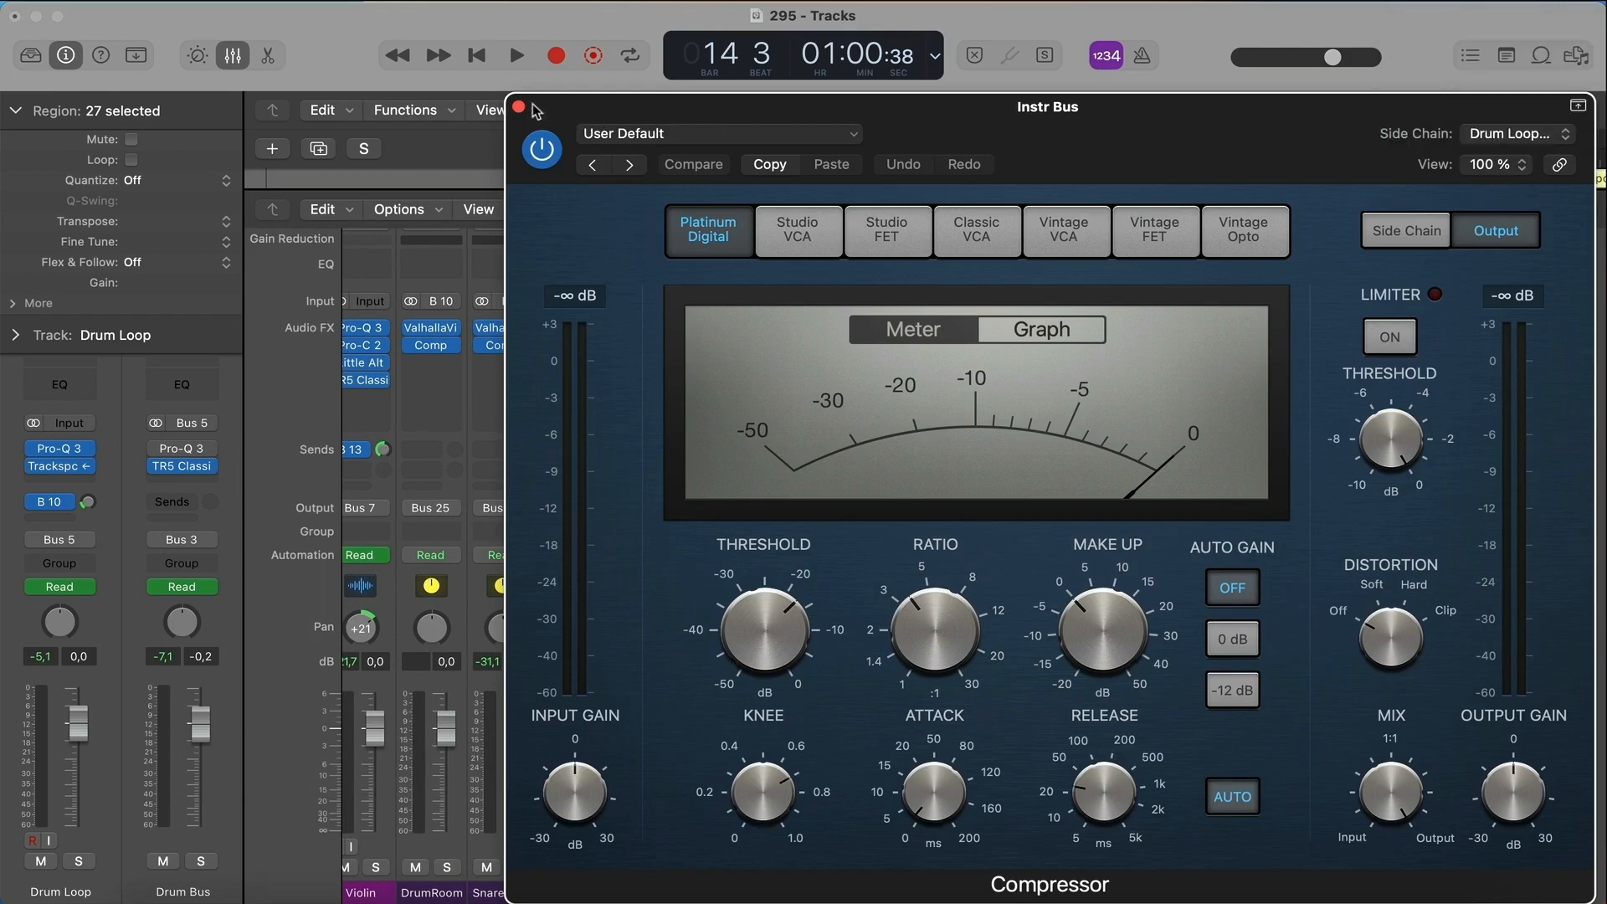
drag(534, 102, 1018, 155)
click(1001, 157)
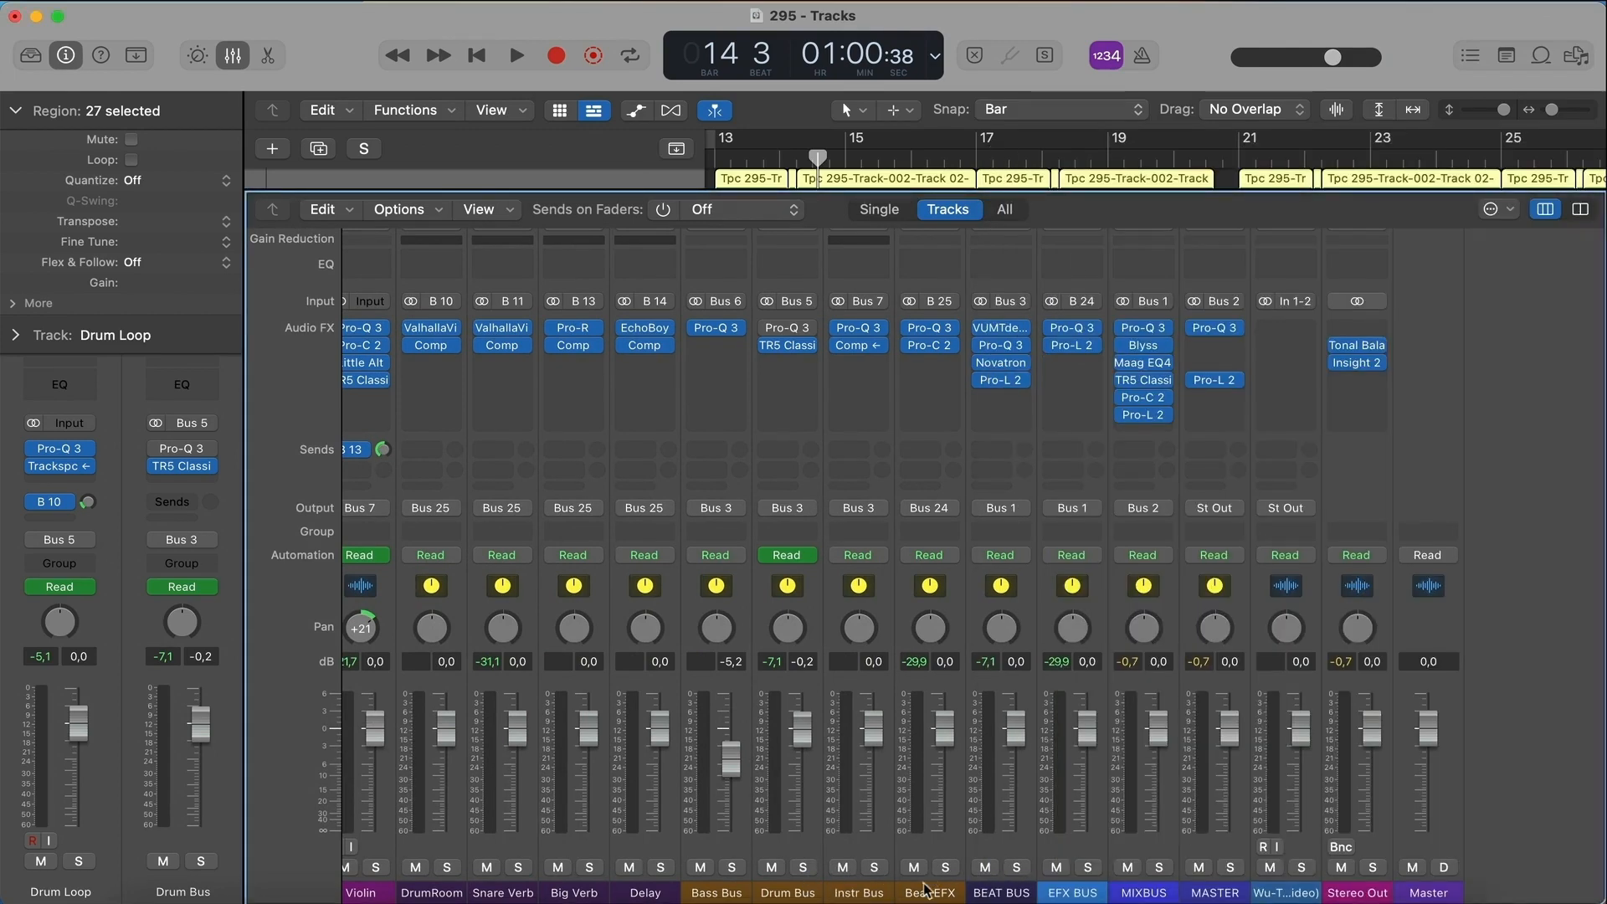
- Solo the Instr Bus and compare it with its Compressor bypassed and active, ending with the window closed and playback stopped
click(876, 871)
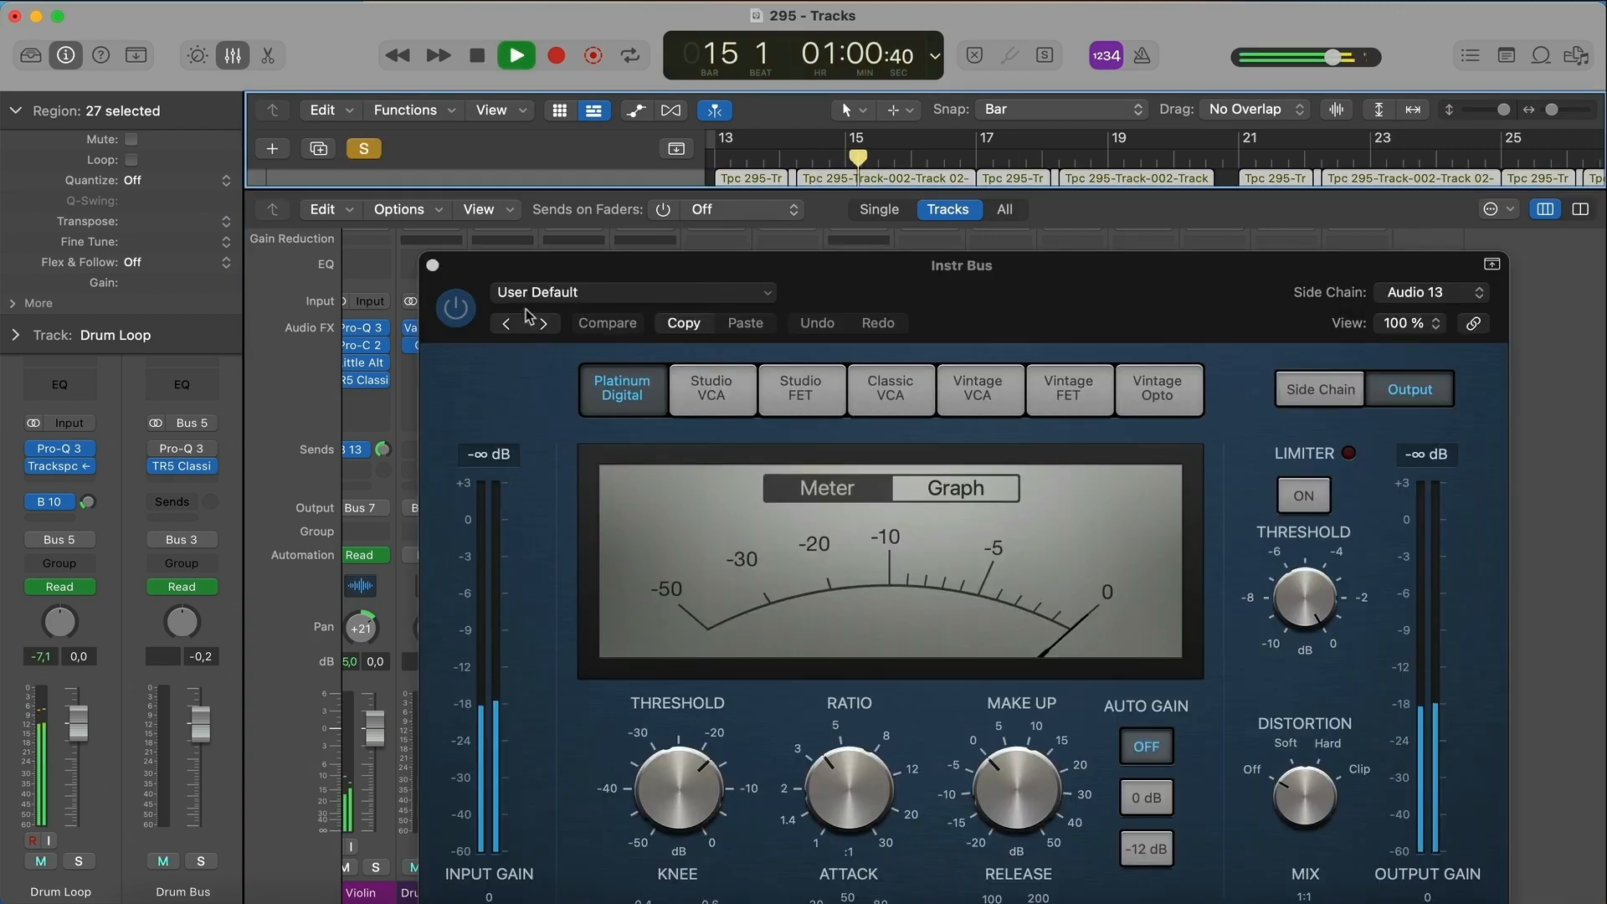
click(461, 308)
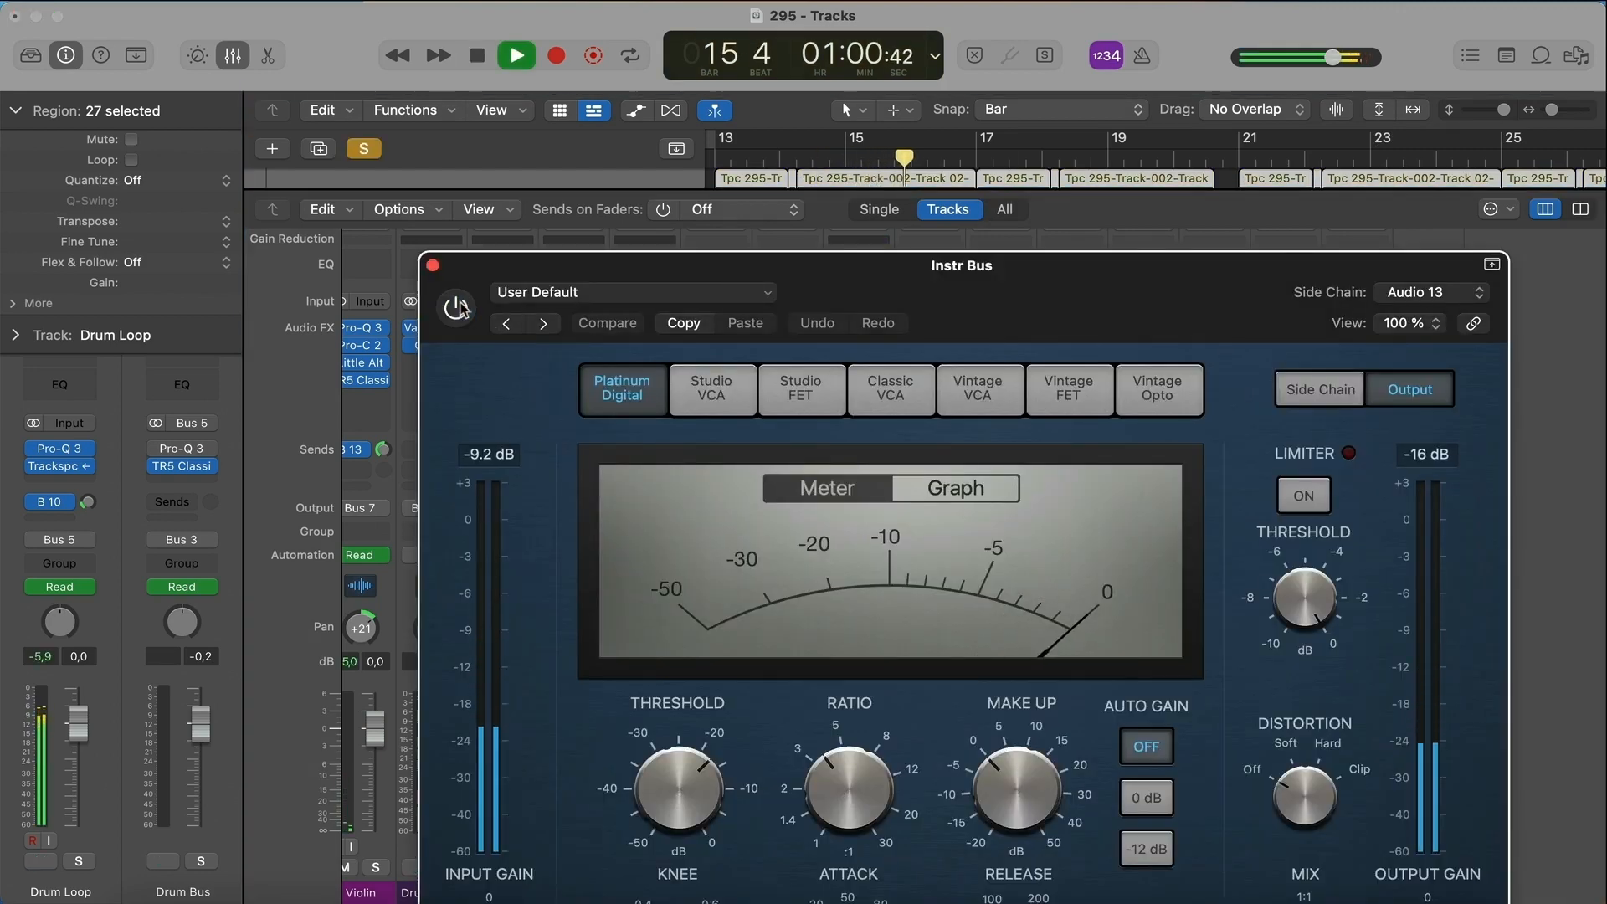
click(457, 307)
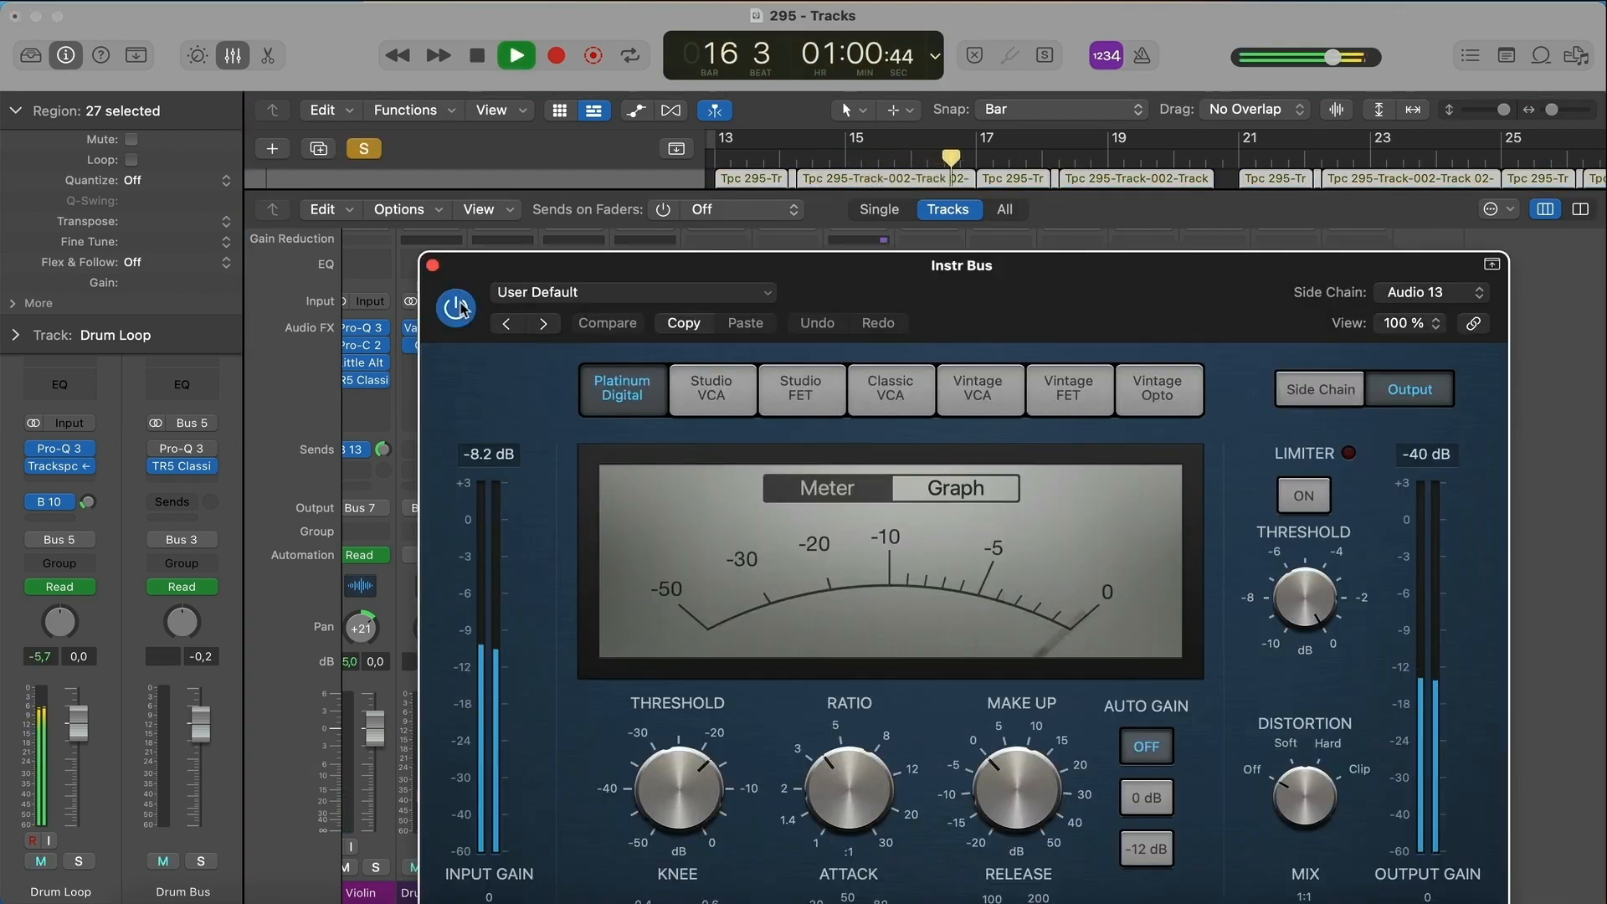
click(433, 265)
key(space)
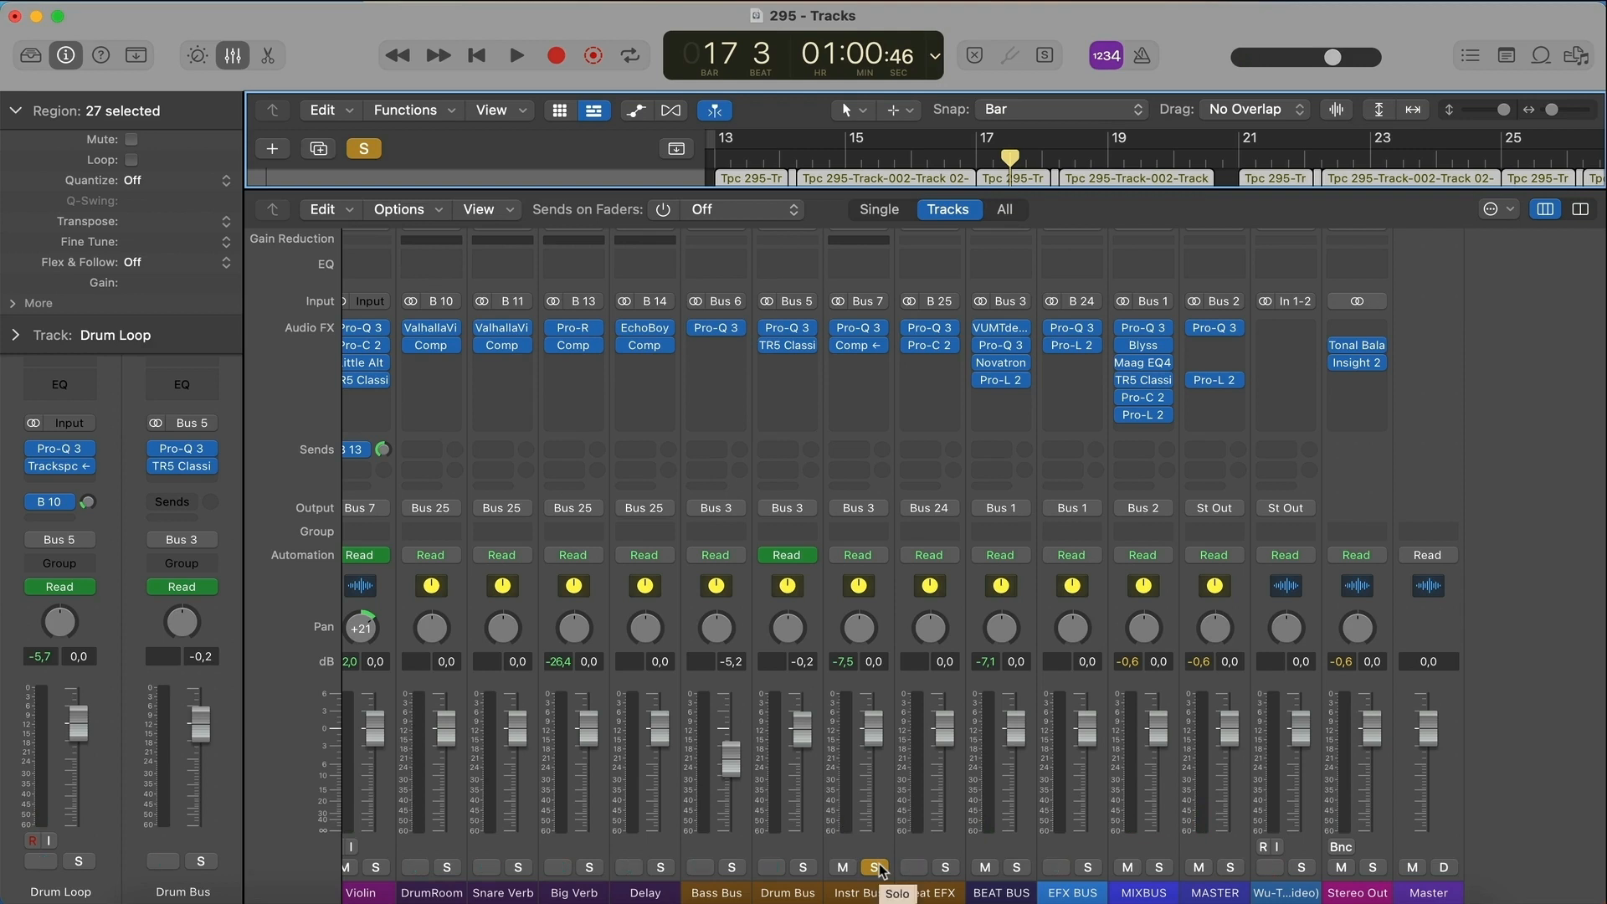
- Clear the Instr Bus solo and play the full beat from bar 13, ending with playback stopped
click(876, 868)
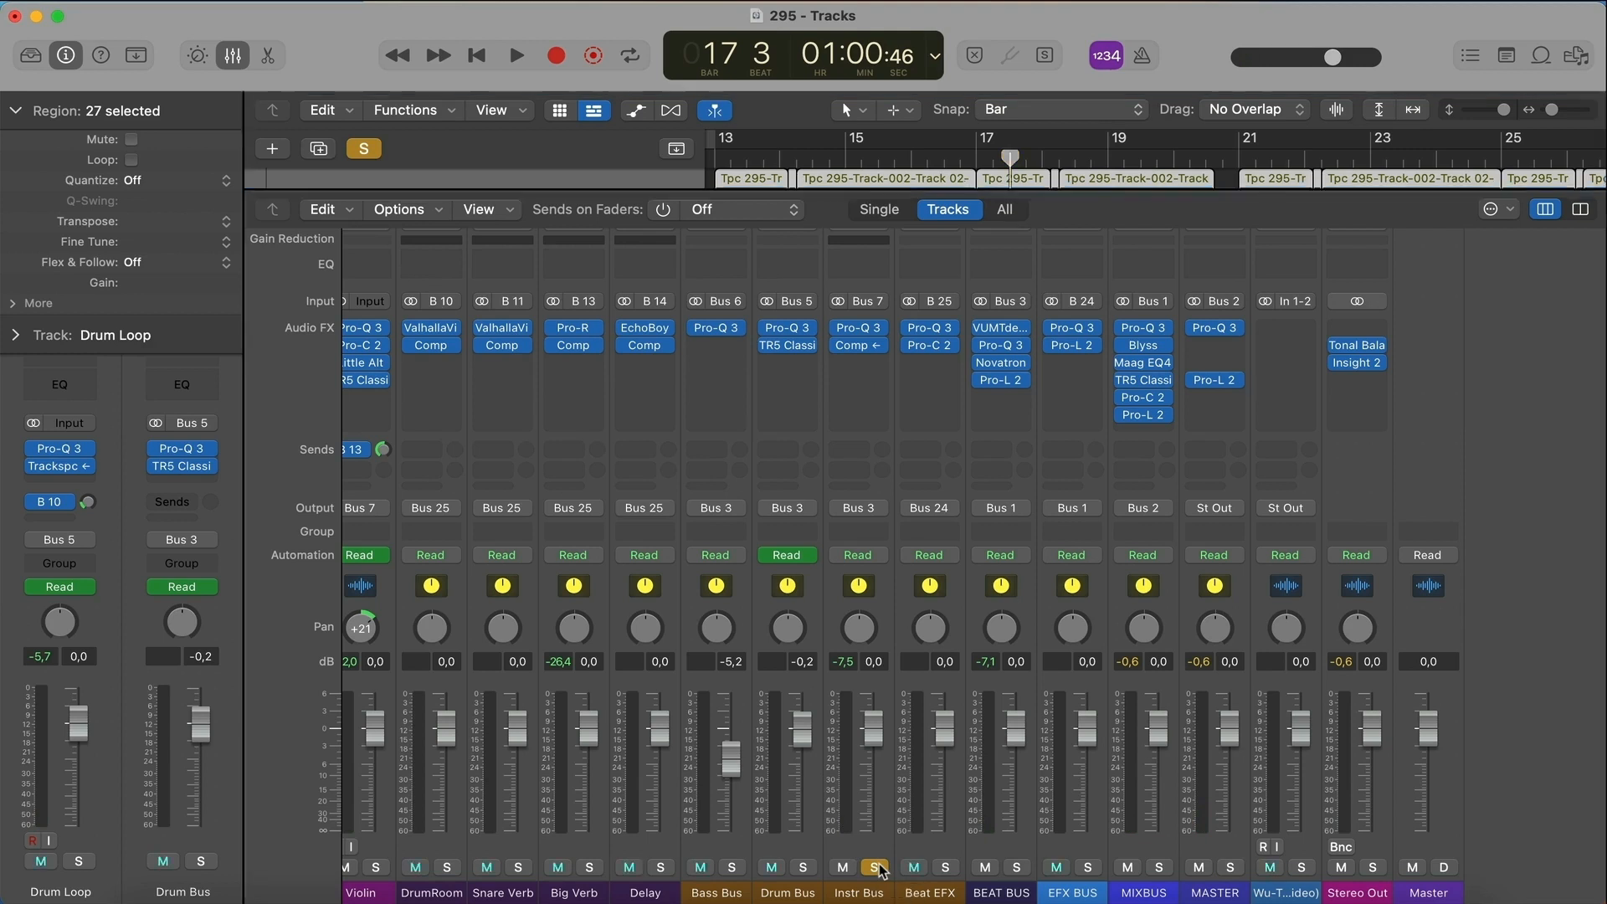
key(space)
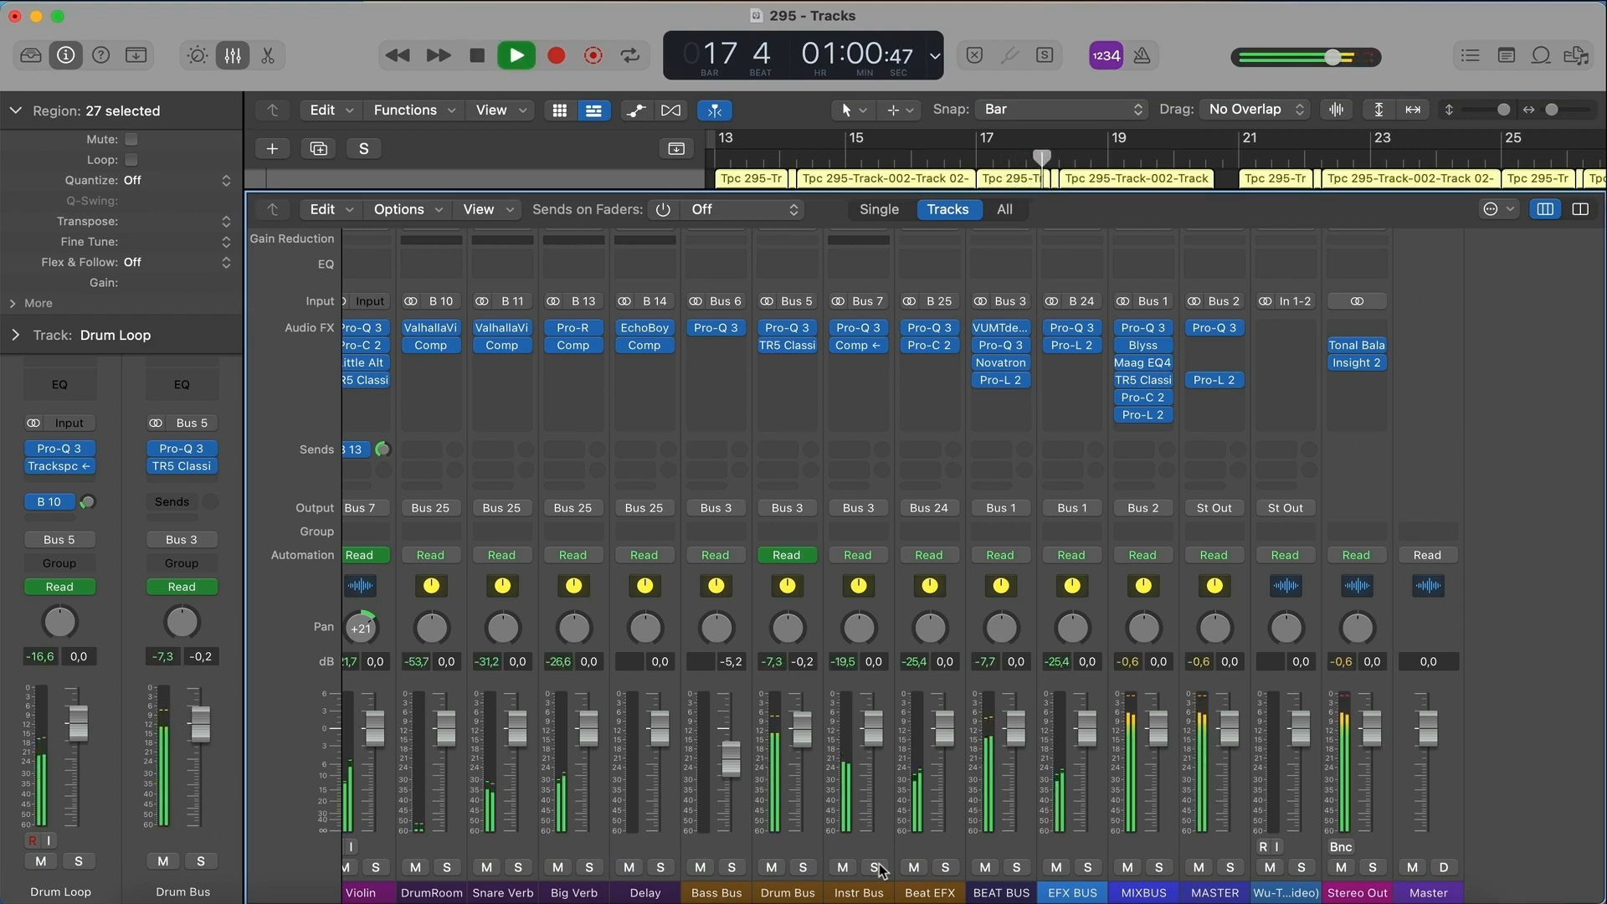
click(822, 162)
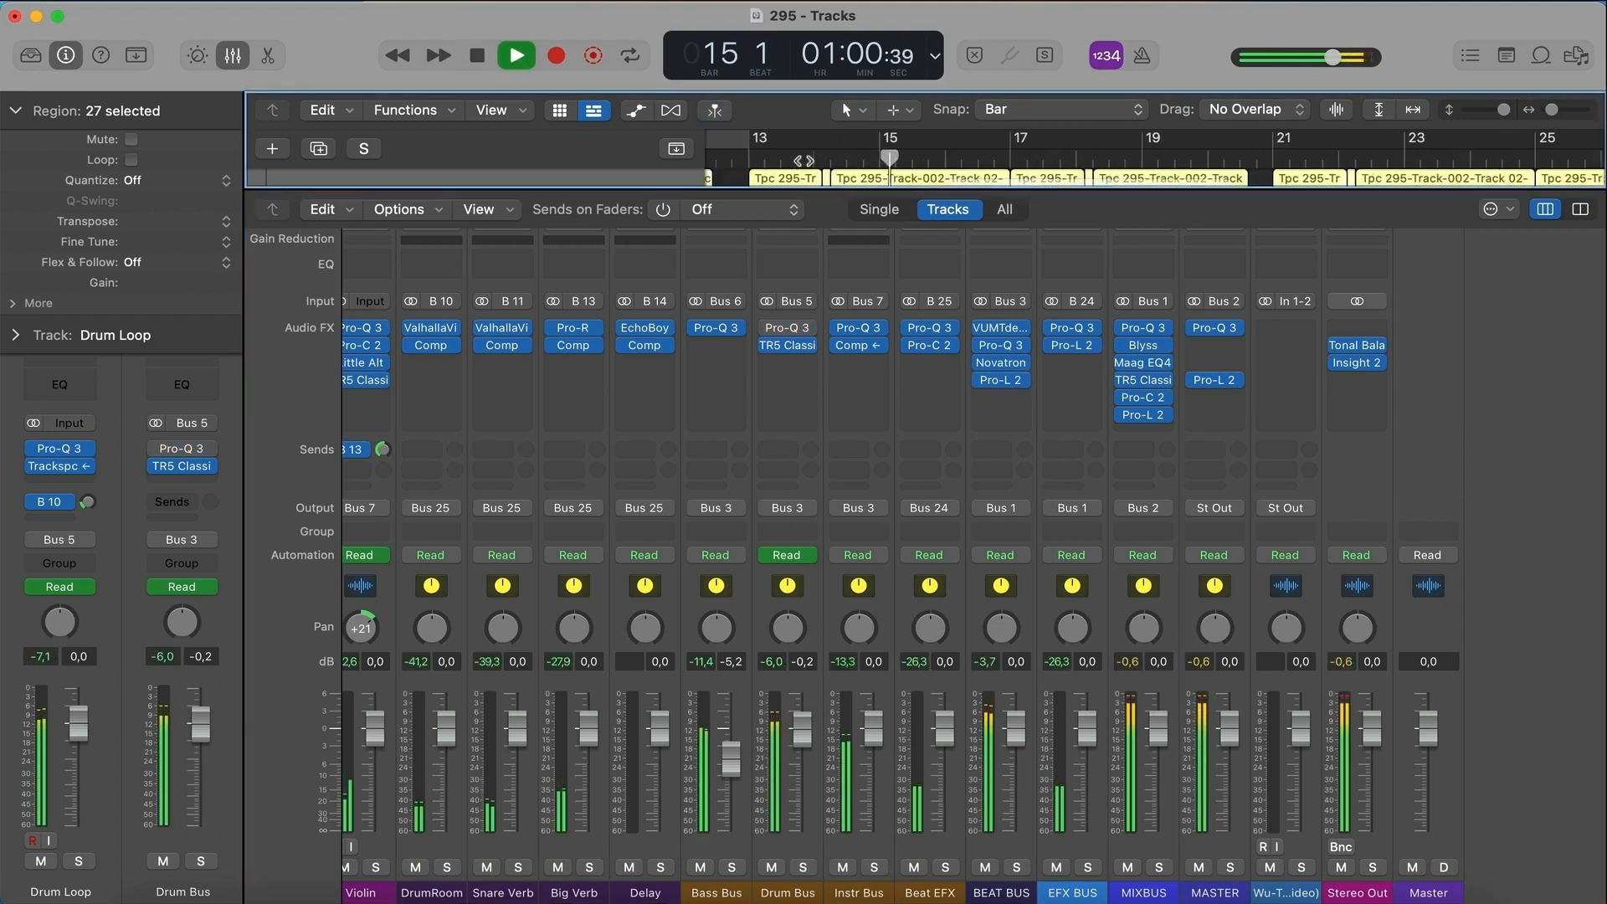
click(960, 165)
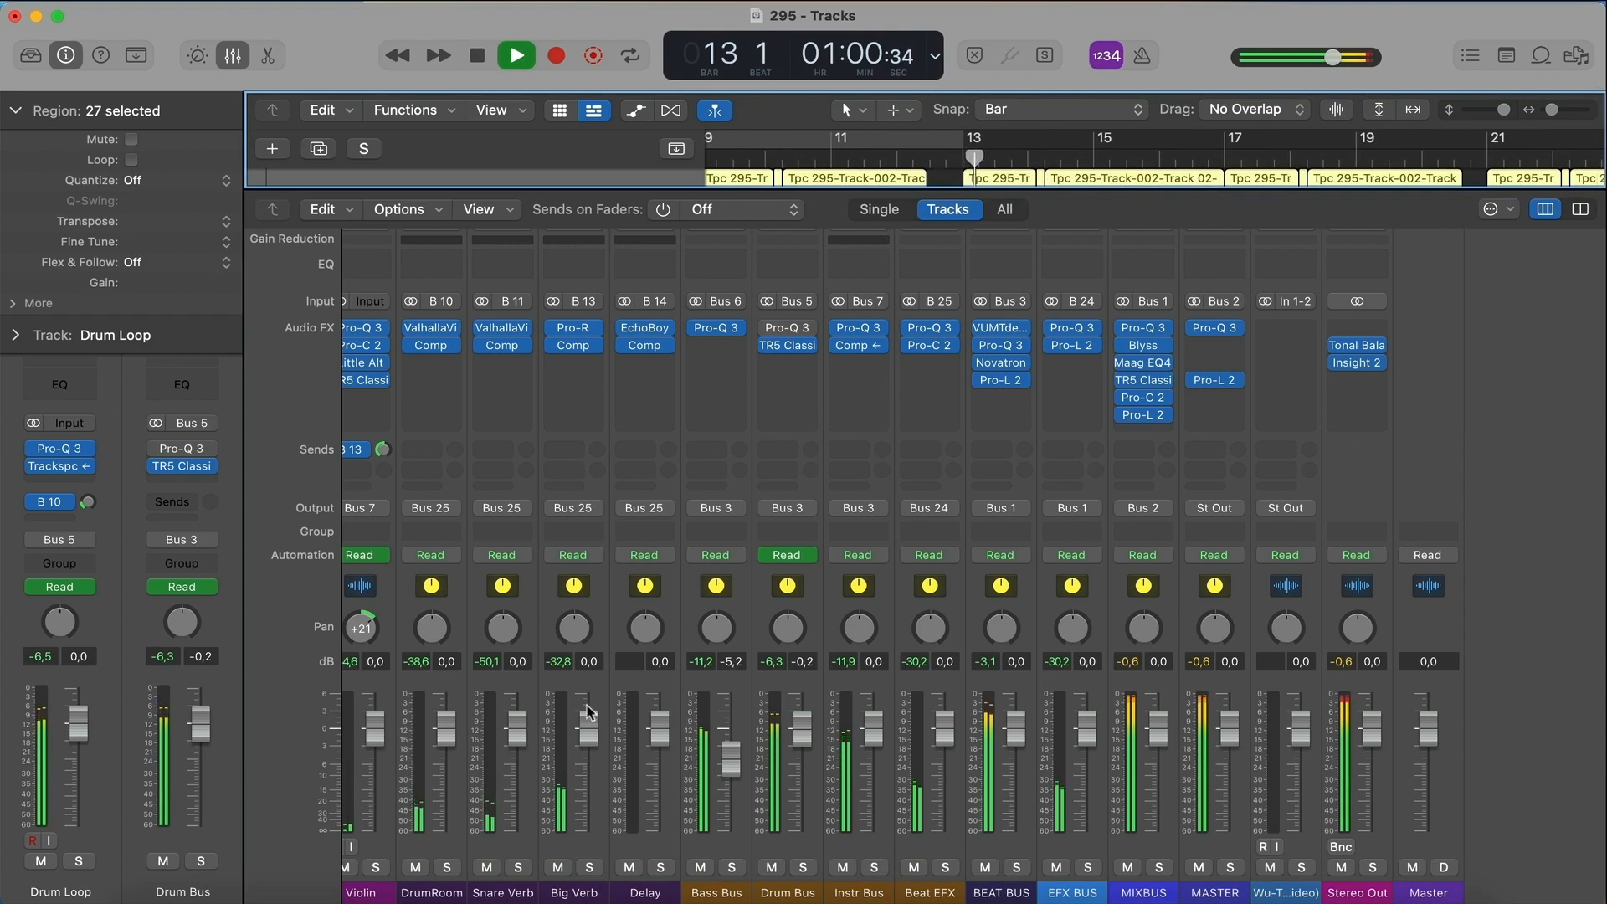
mouse_move(844, 345)
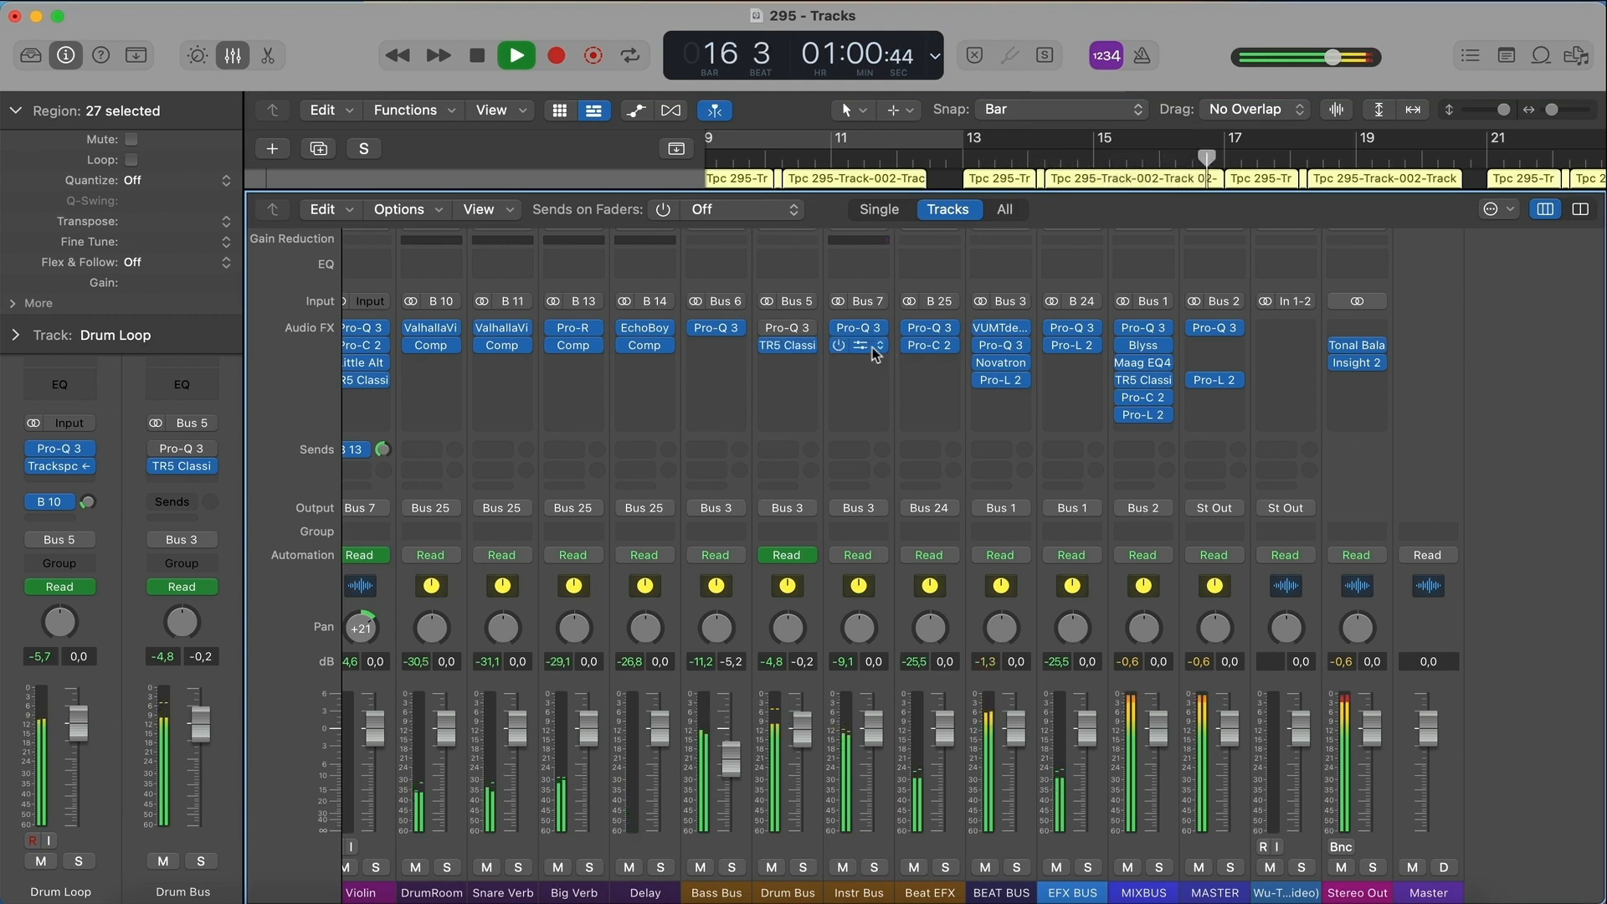
key(space)
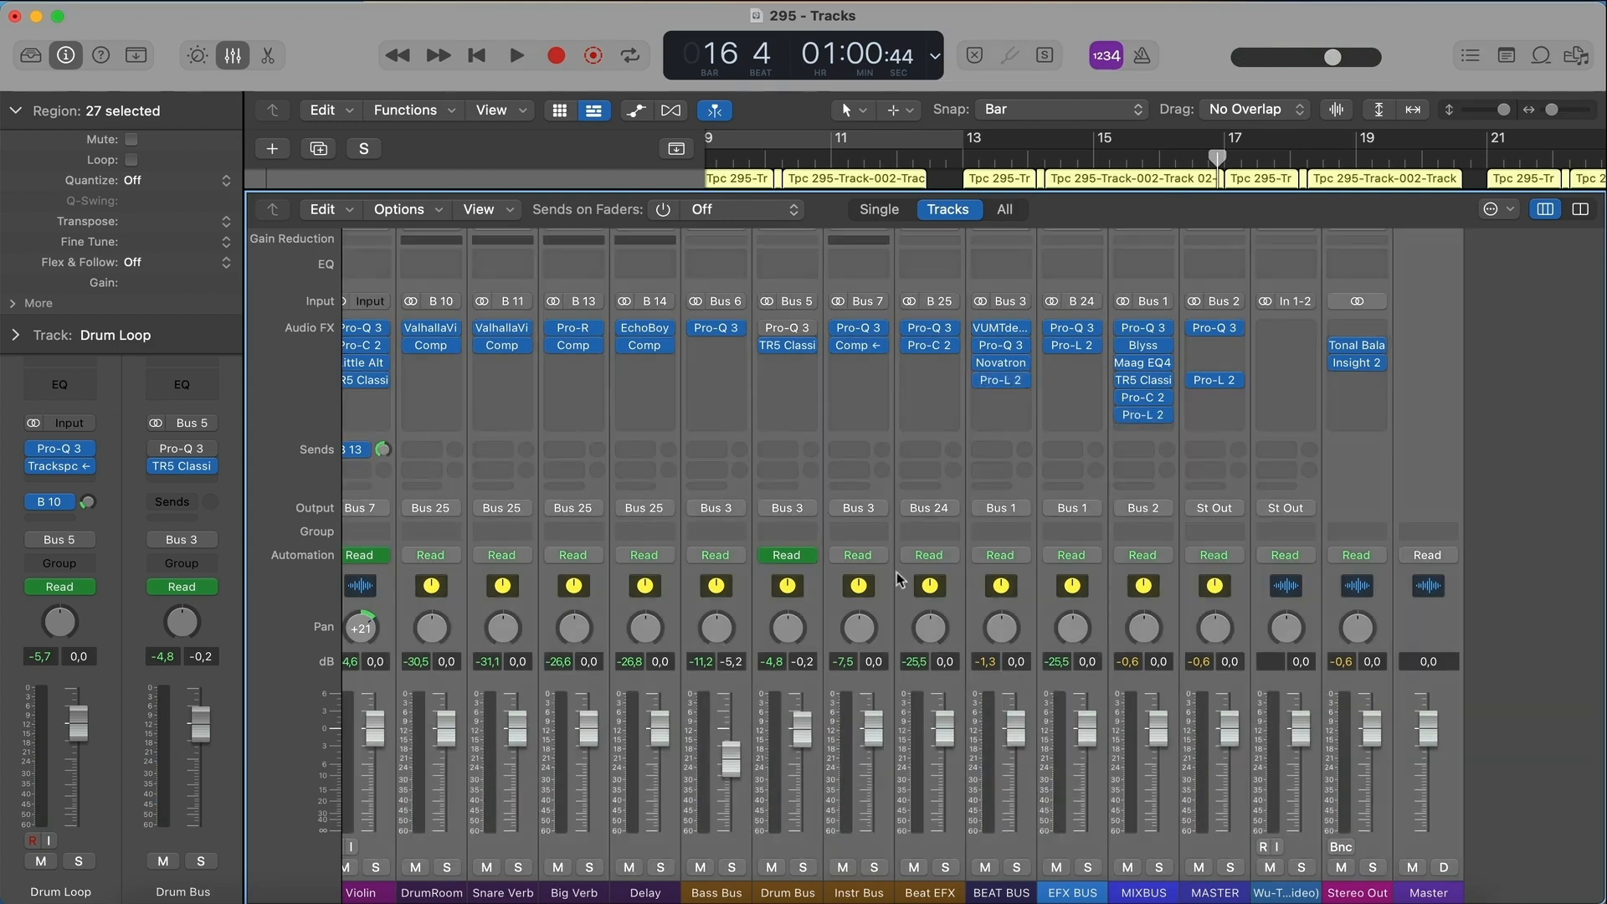
- Audition the full beat with the audio effects on all channels bypassed
key(alt+b)
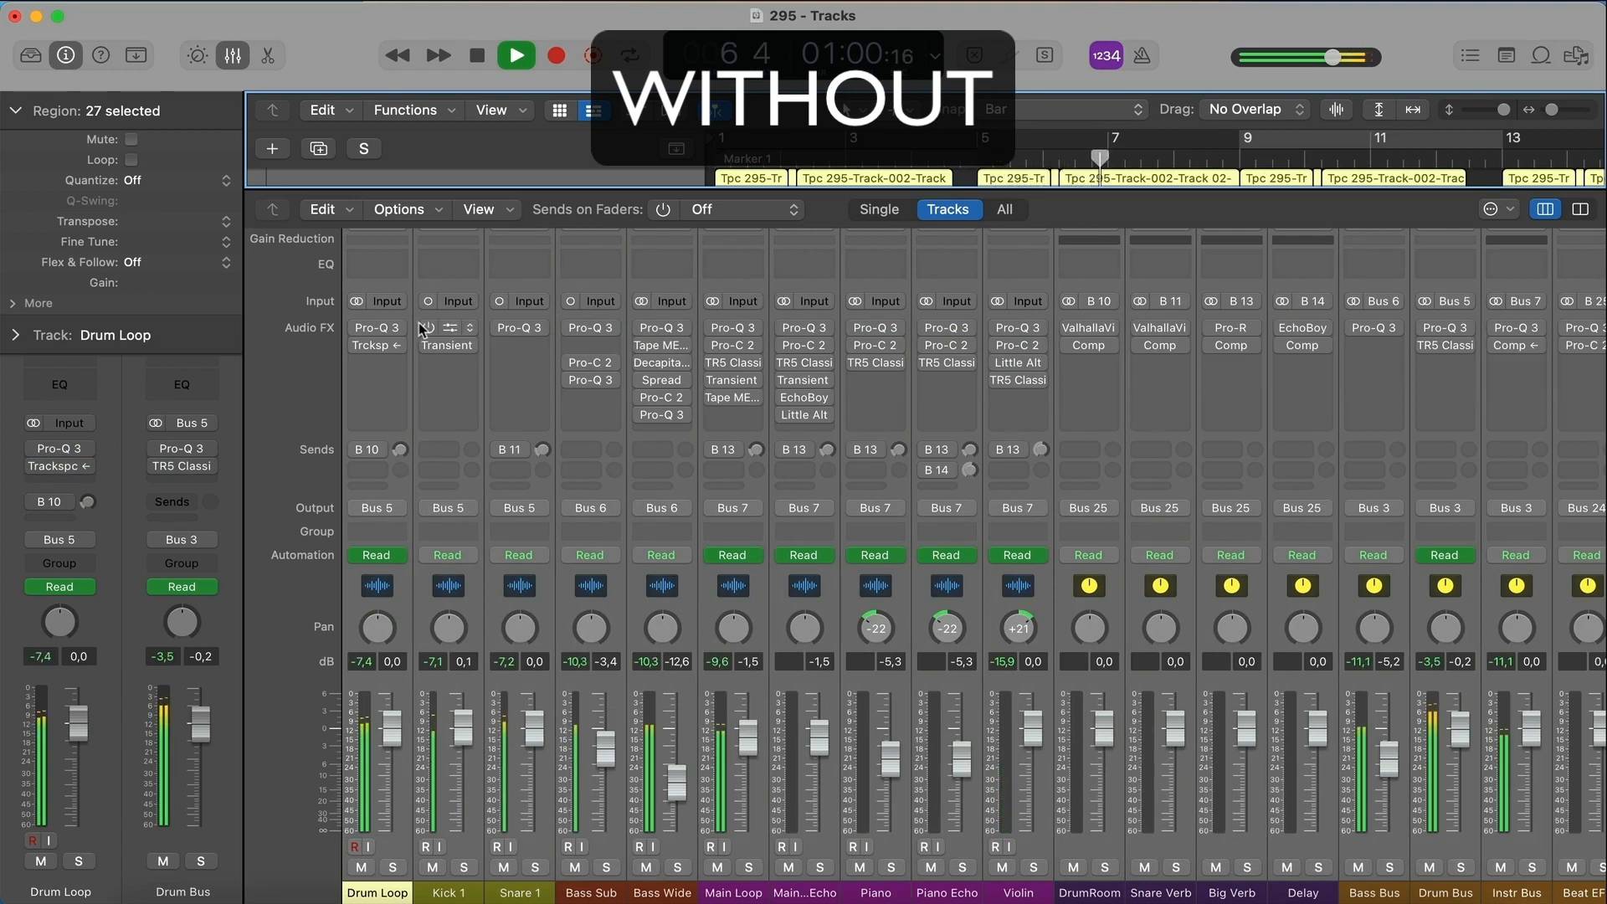
key(alt+super+a)
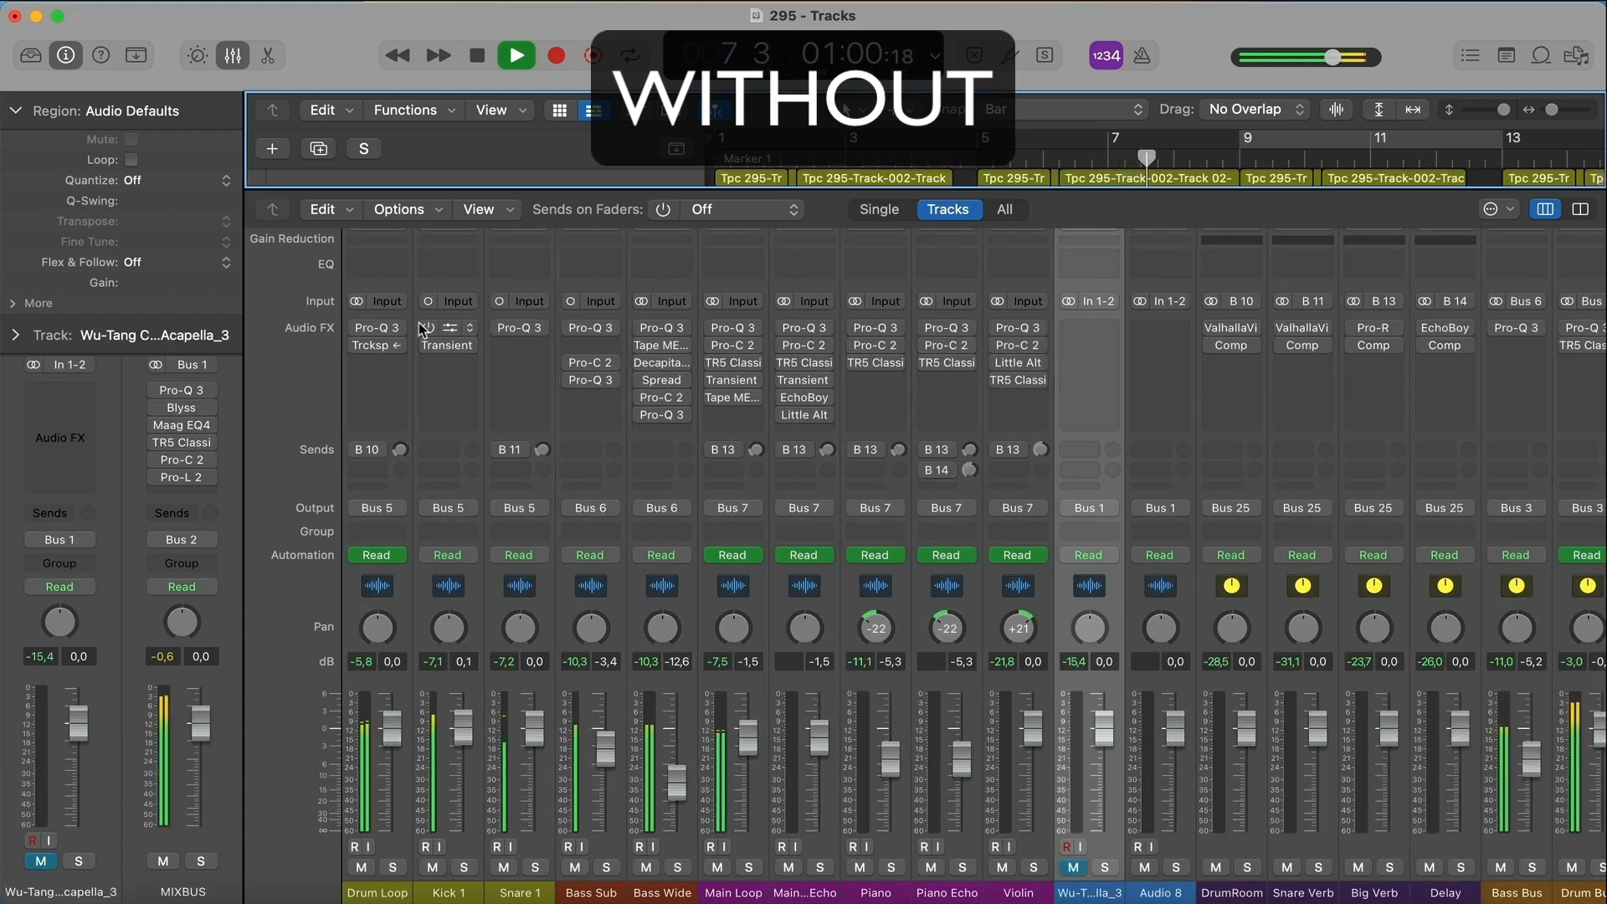
key(super+BackSpace)
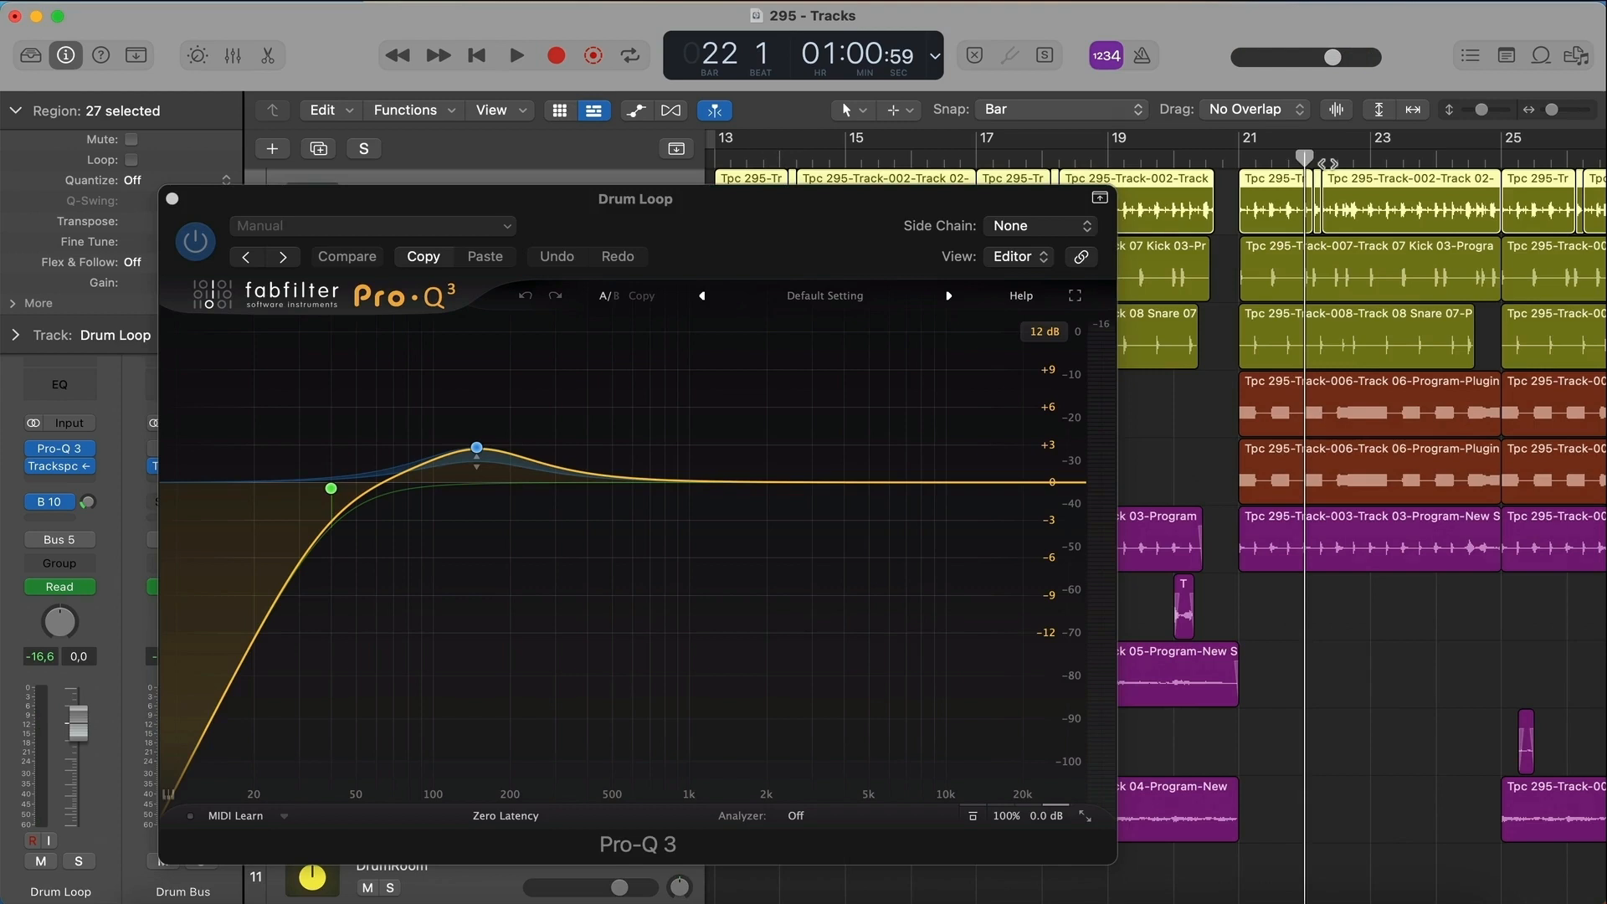
- Inspect Pro-Q 3 and Trackspacer on the Drum Loop and ValhallaVintageVerb on DrumRoom, ending with their windows closed
mouse_move(500, 444)
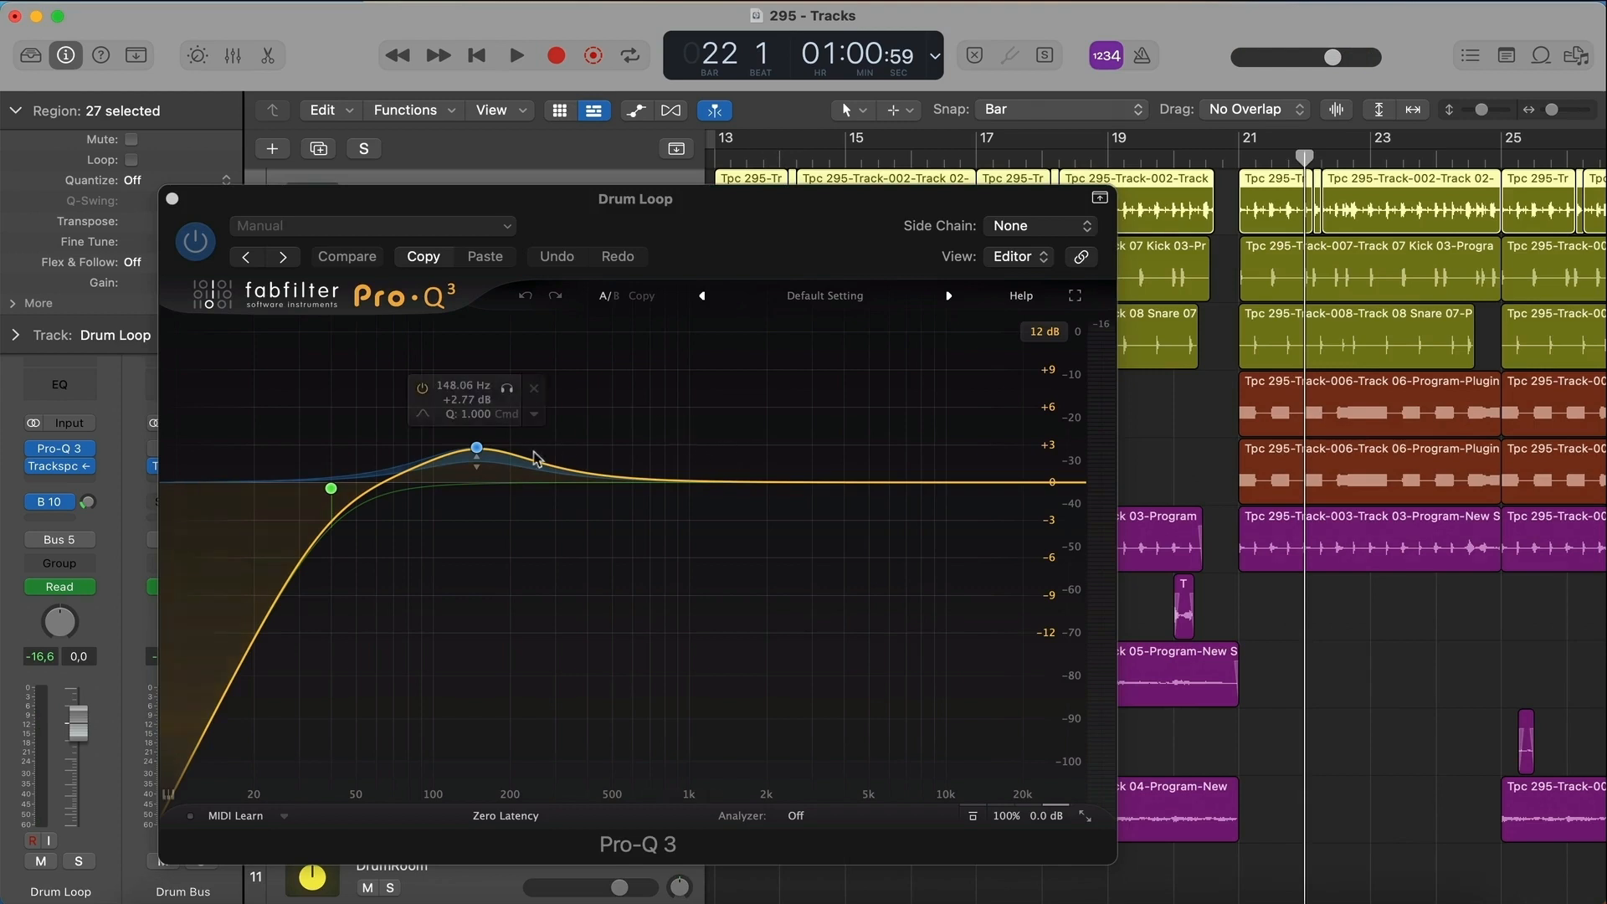
click(172, 198)
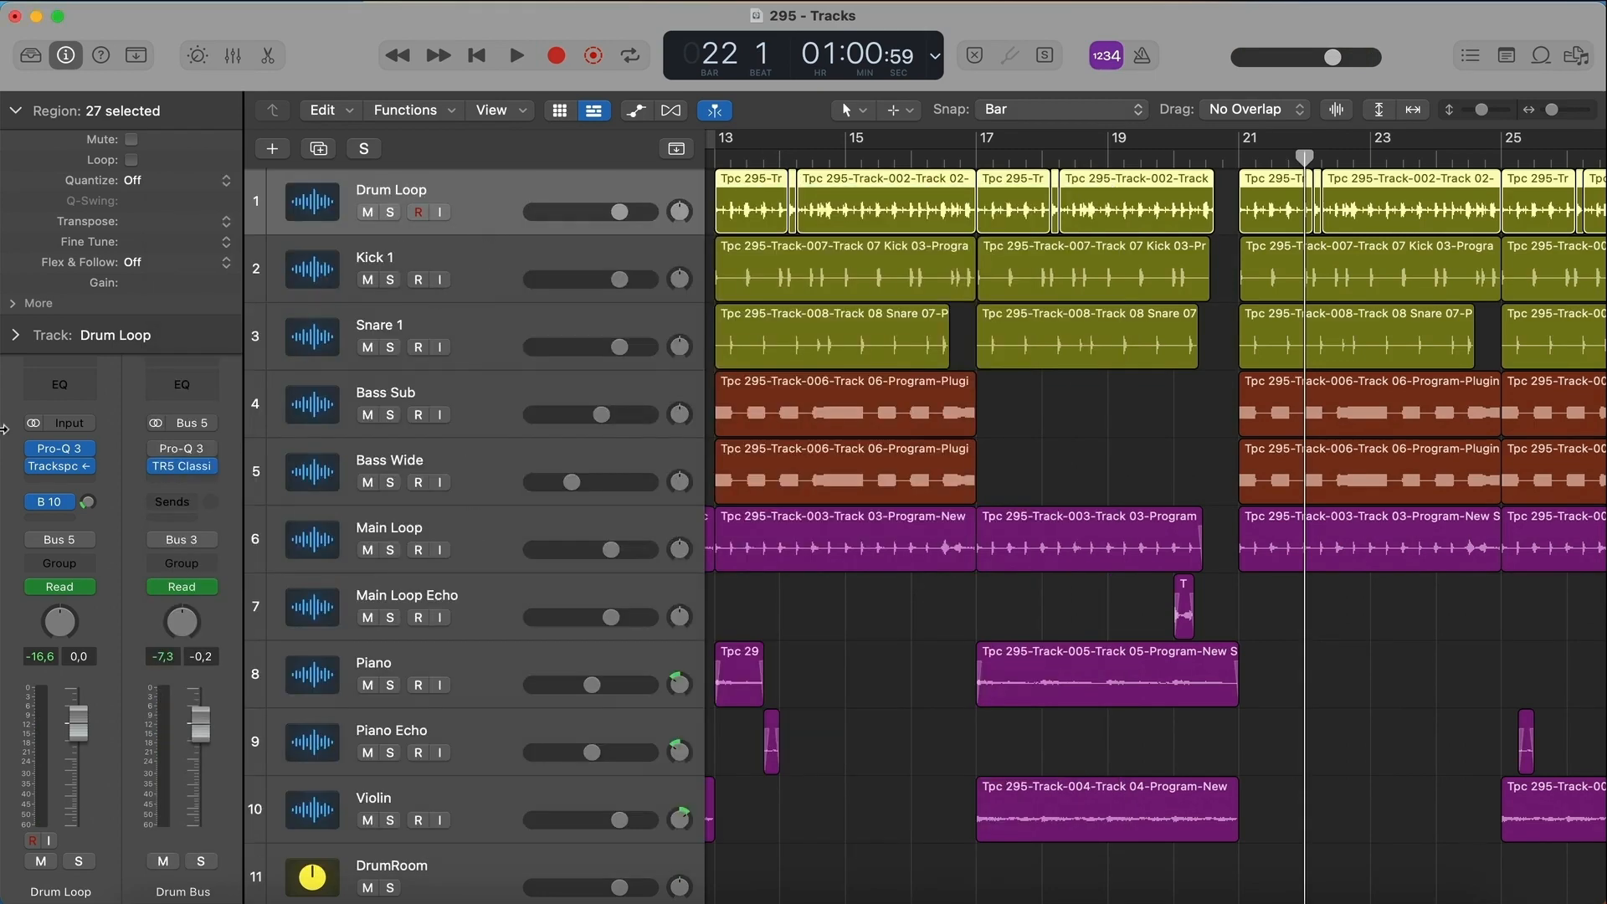
click(62, 467)
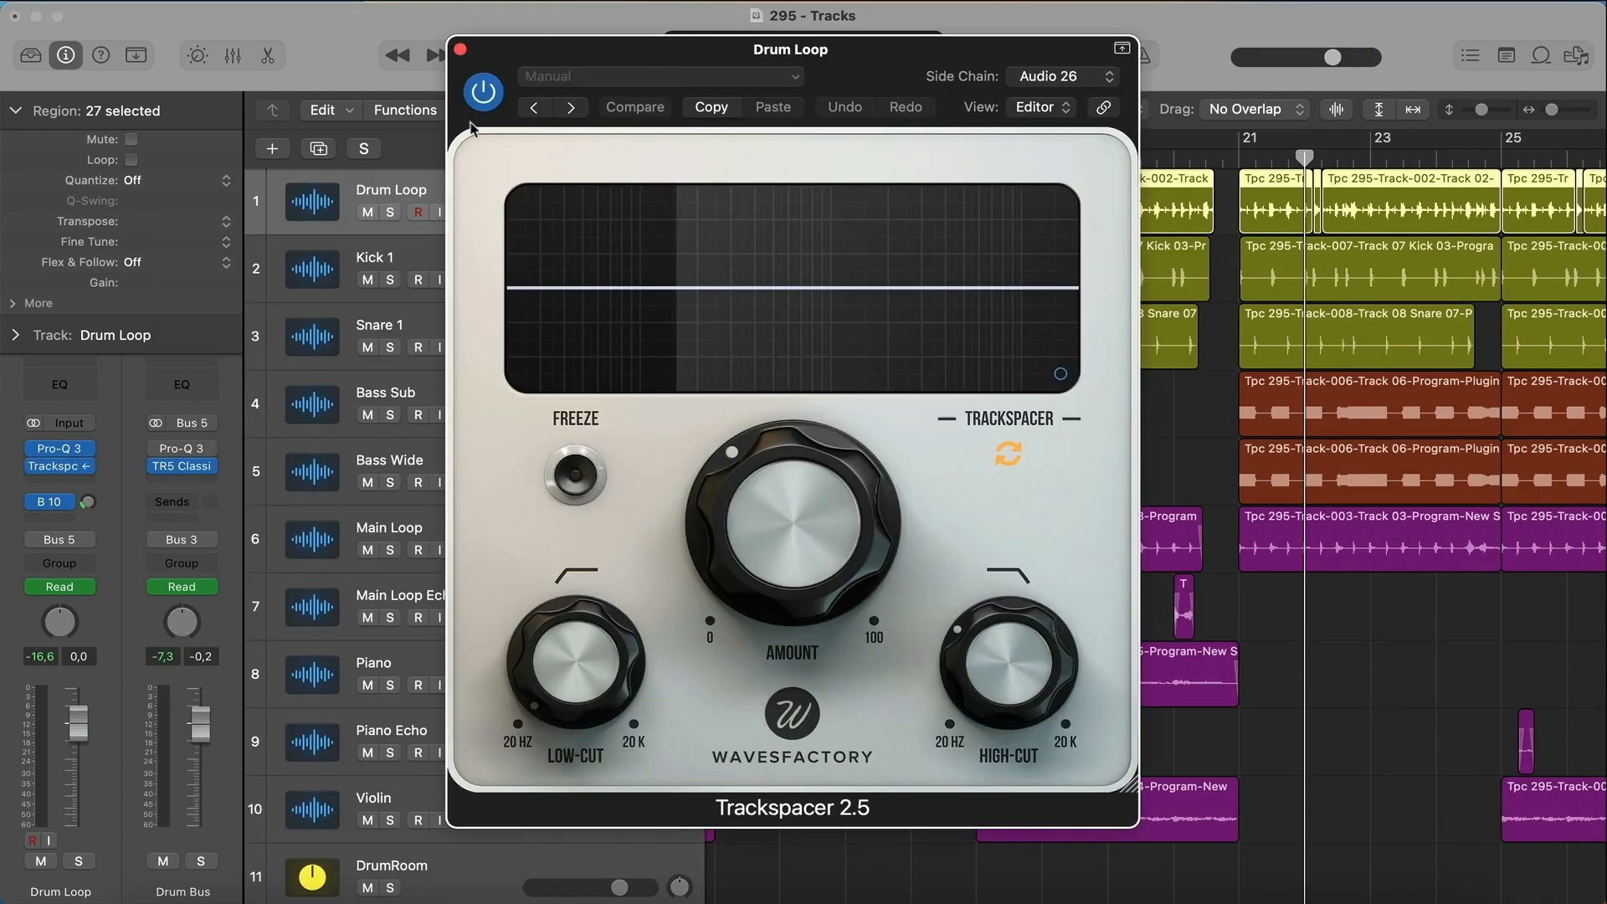
click(460, 48)
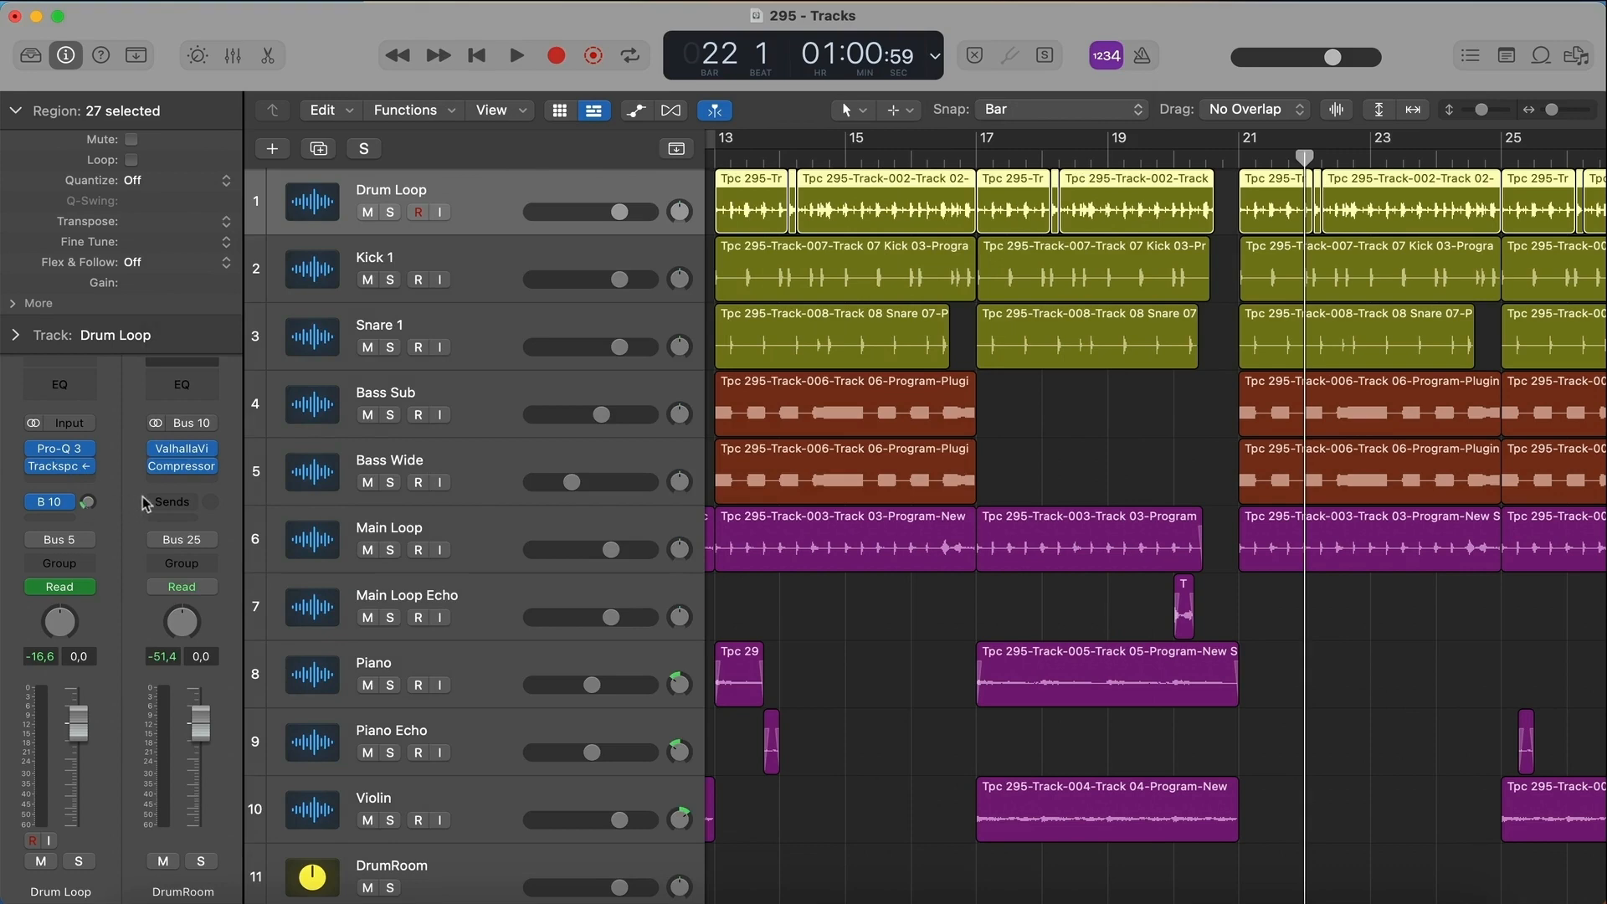
click(184, 453)
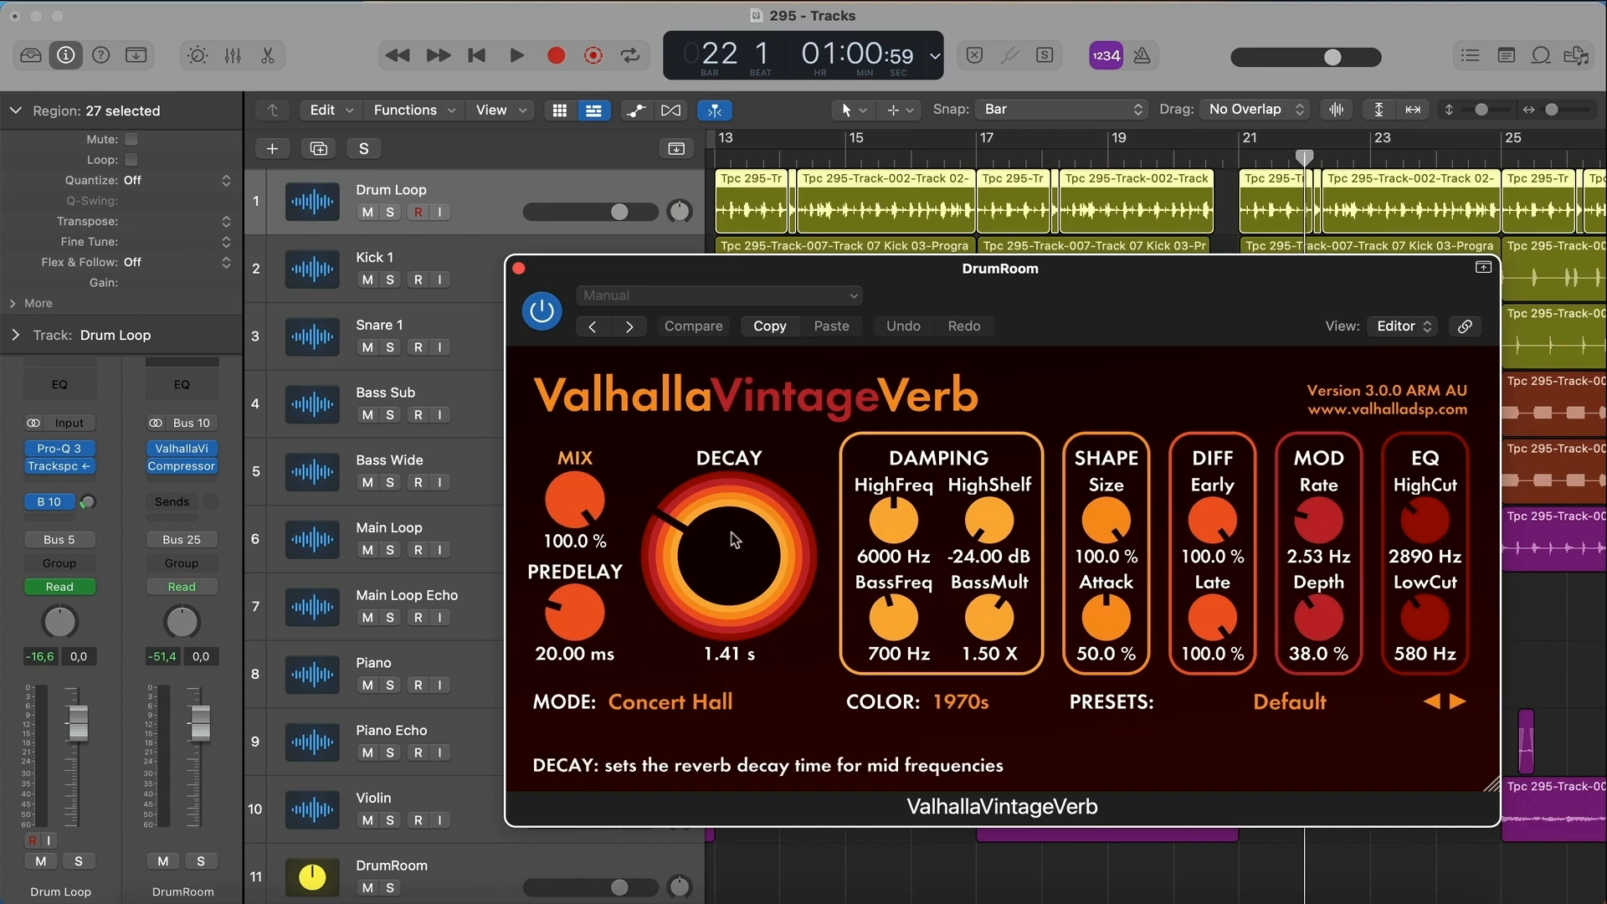
key(super+w)
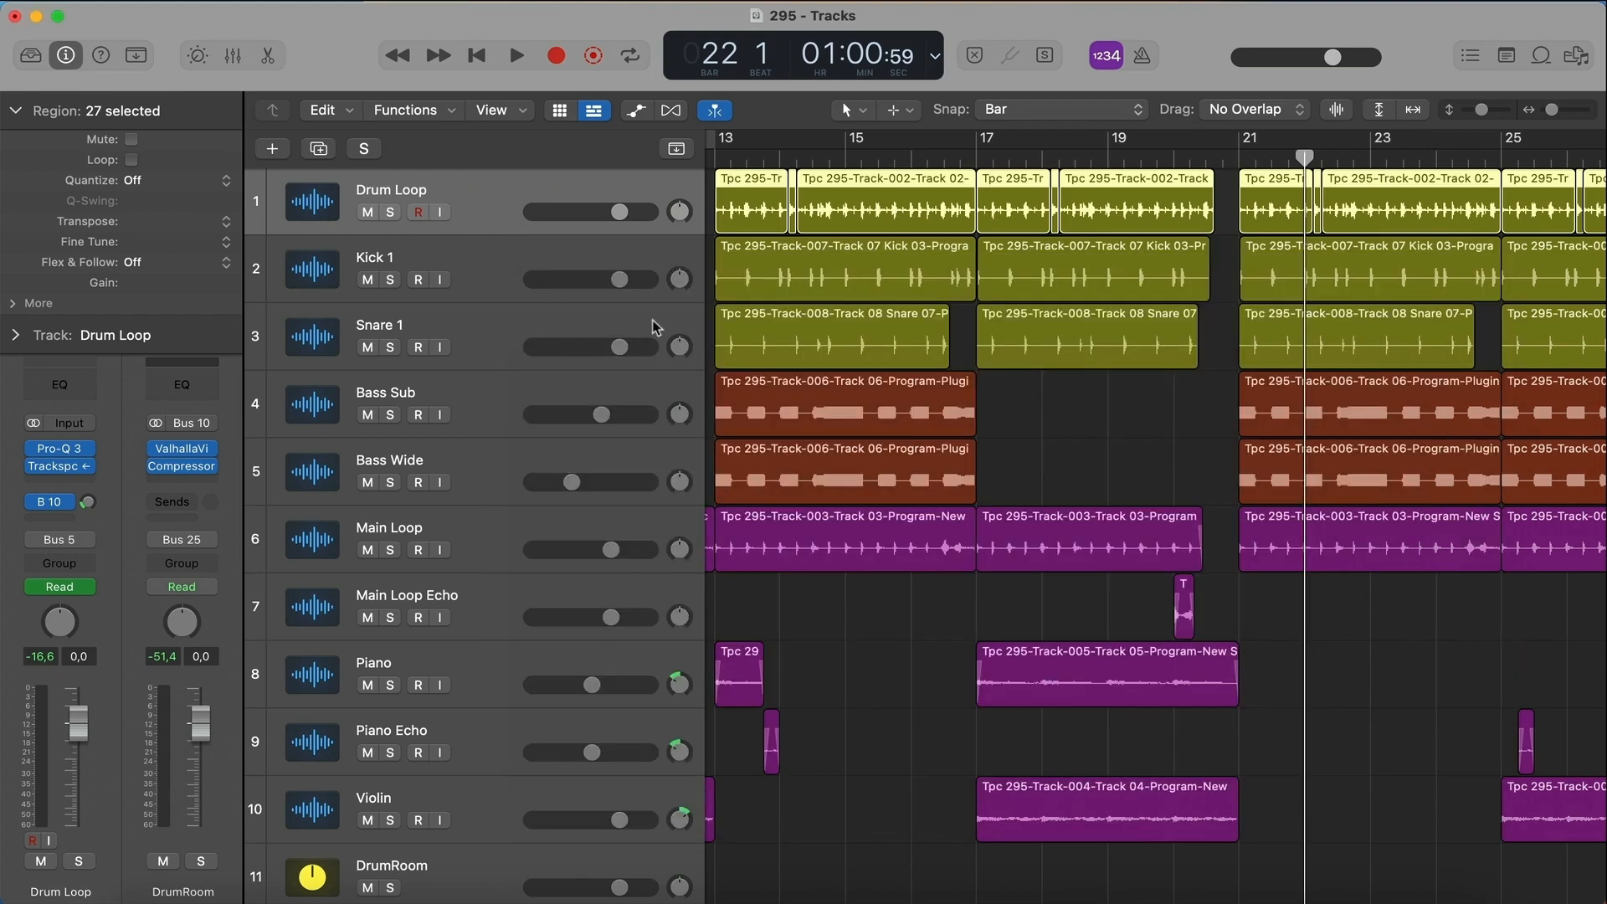
- Select the Drum Bus track and check its TR5 Classic Clipper, ending with the plug-in window closed
scroll(672, 394, down, 10)
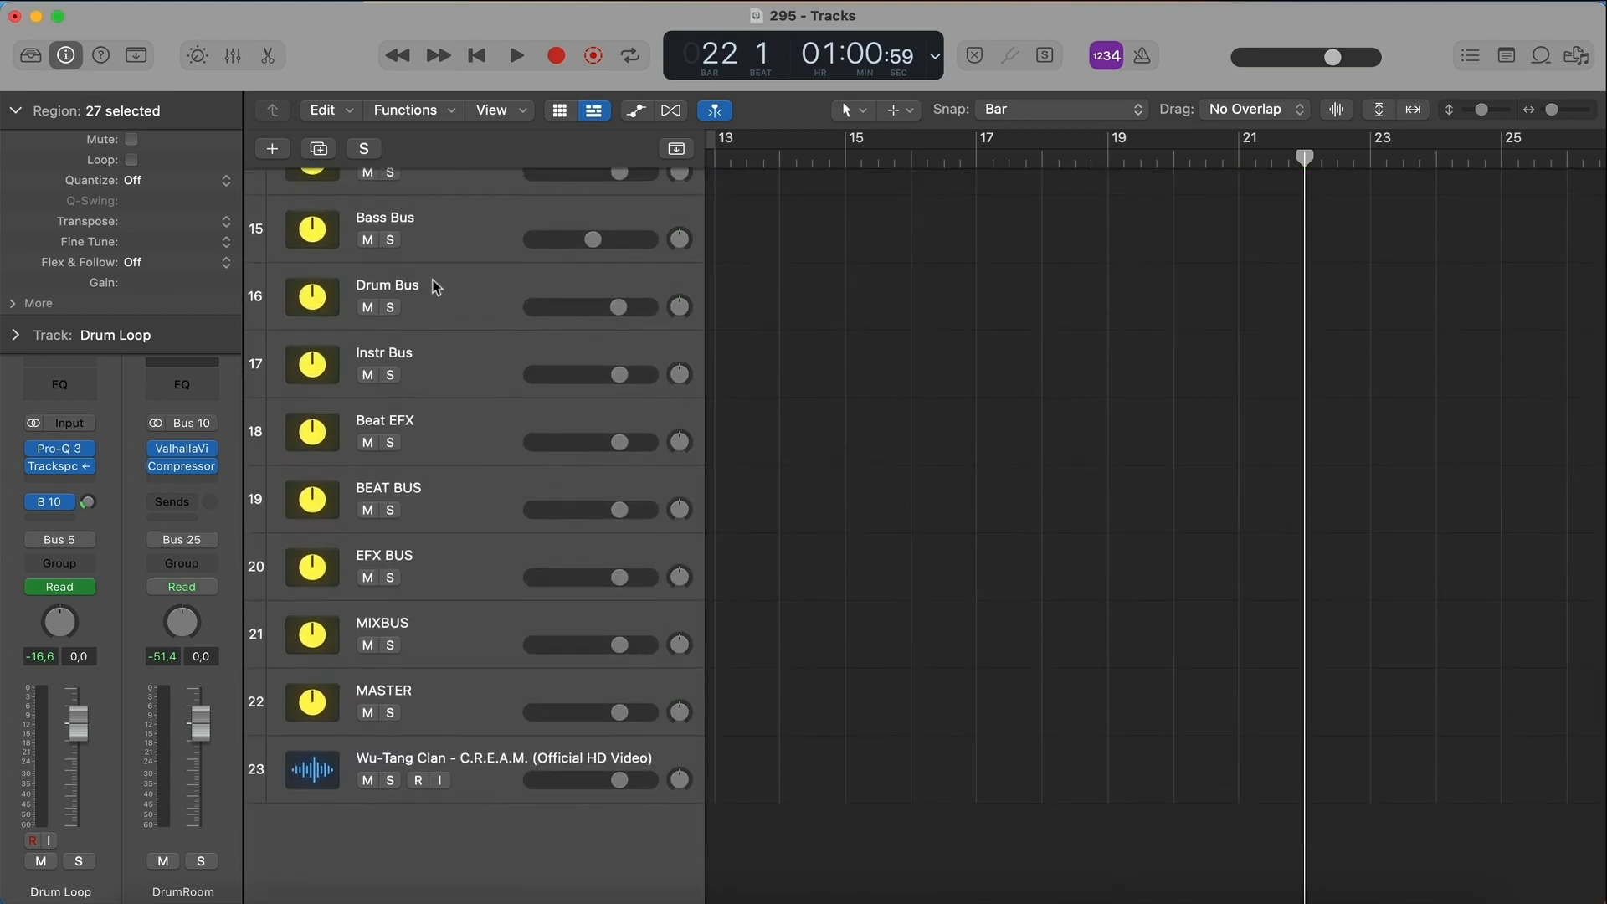
click(435, 287)
click(63, 444)
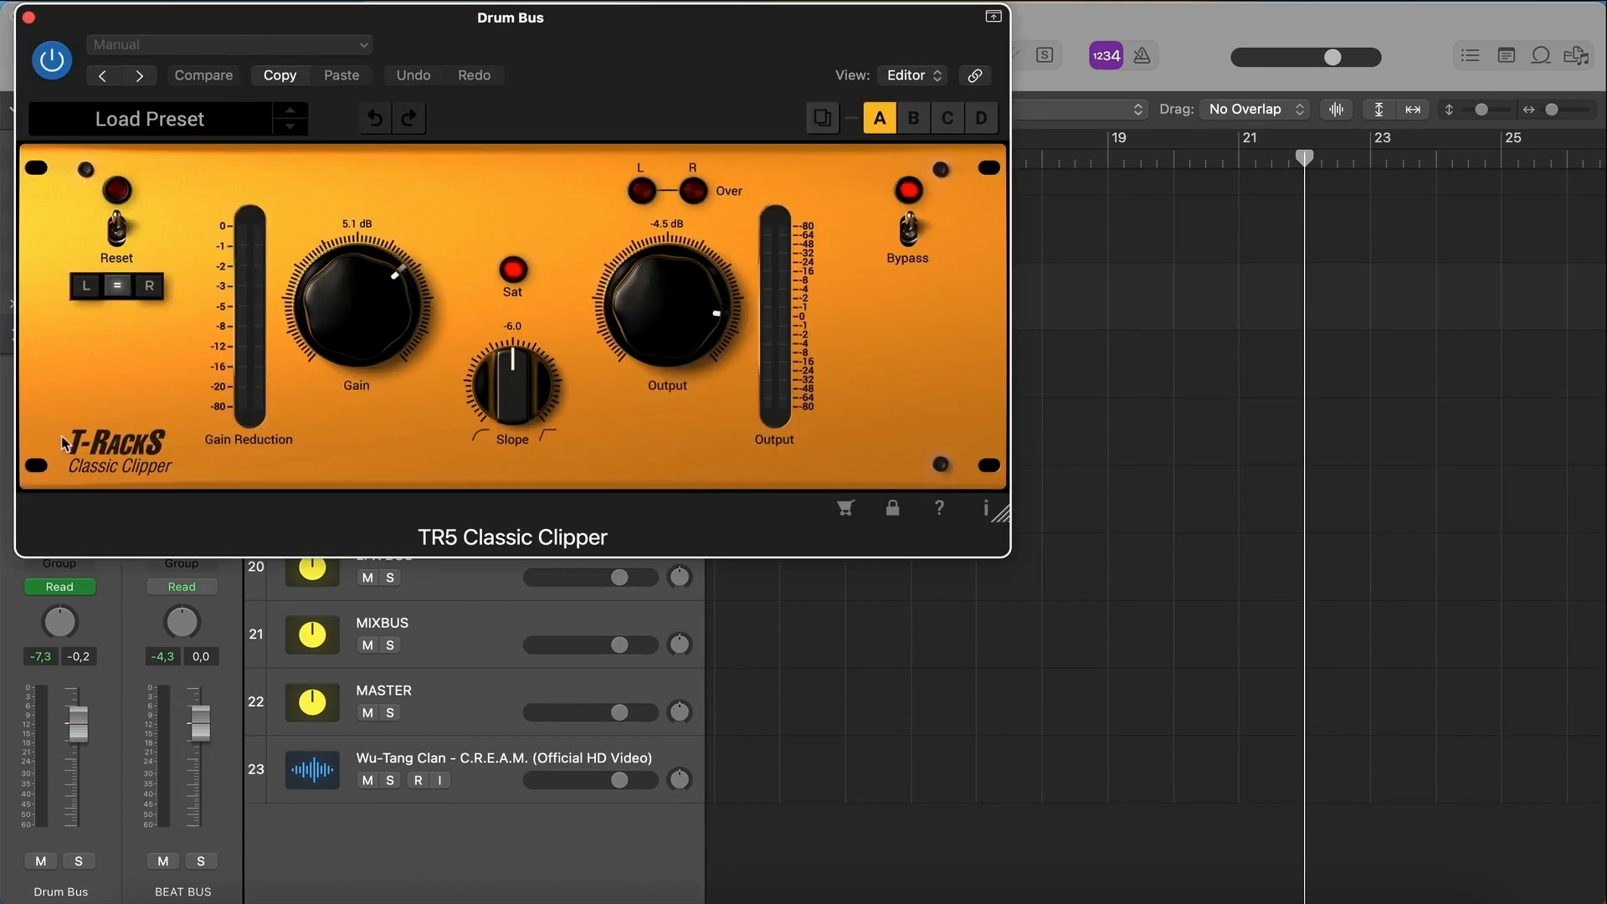
click(29, 17)
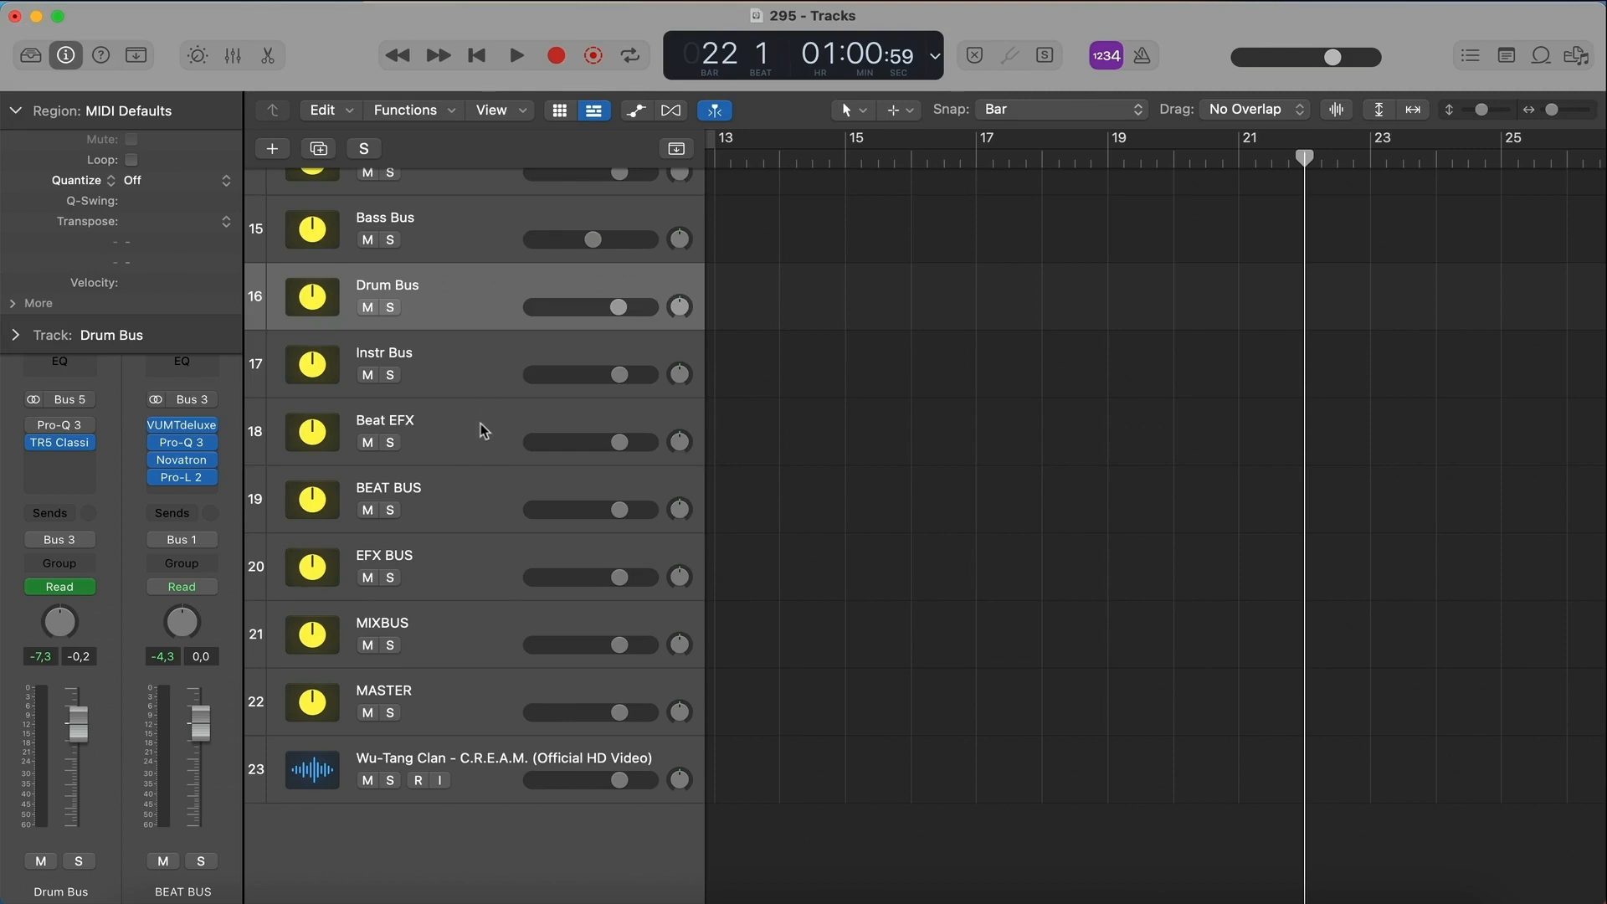
- Select the Instr Bus and audition its side-chained Compressor during playback, ending with playback stopped and the plug-in window closed
click(452, 370)
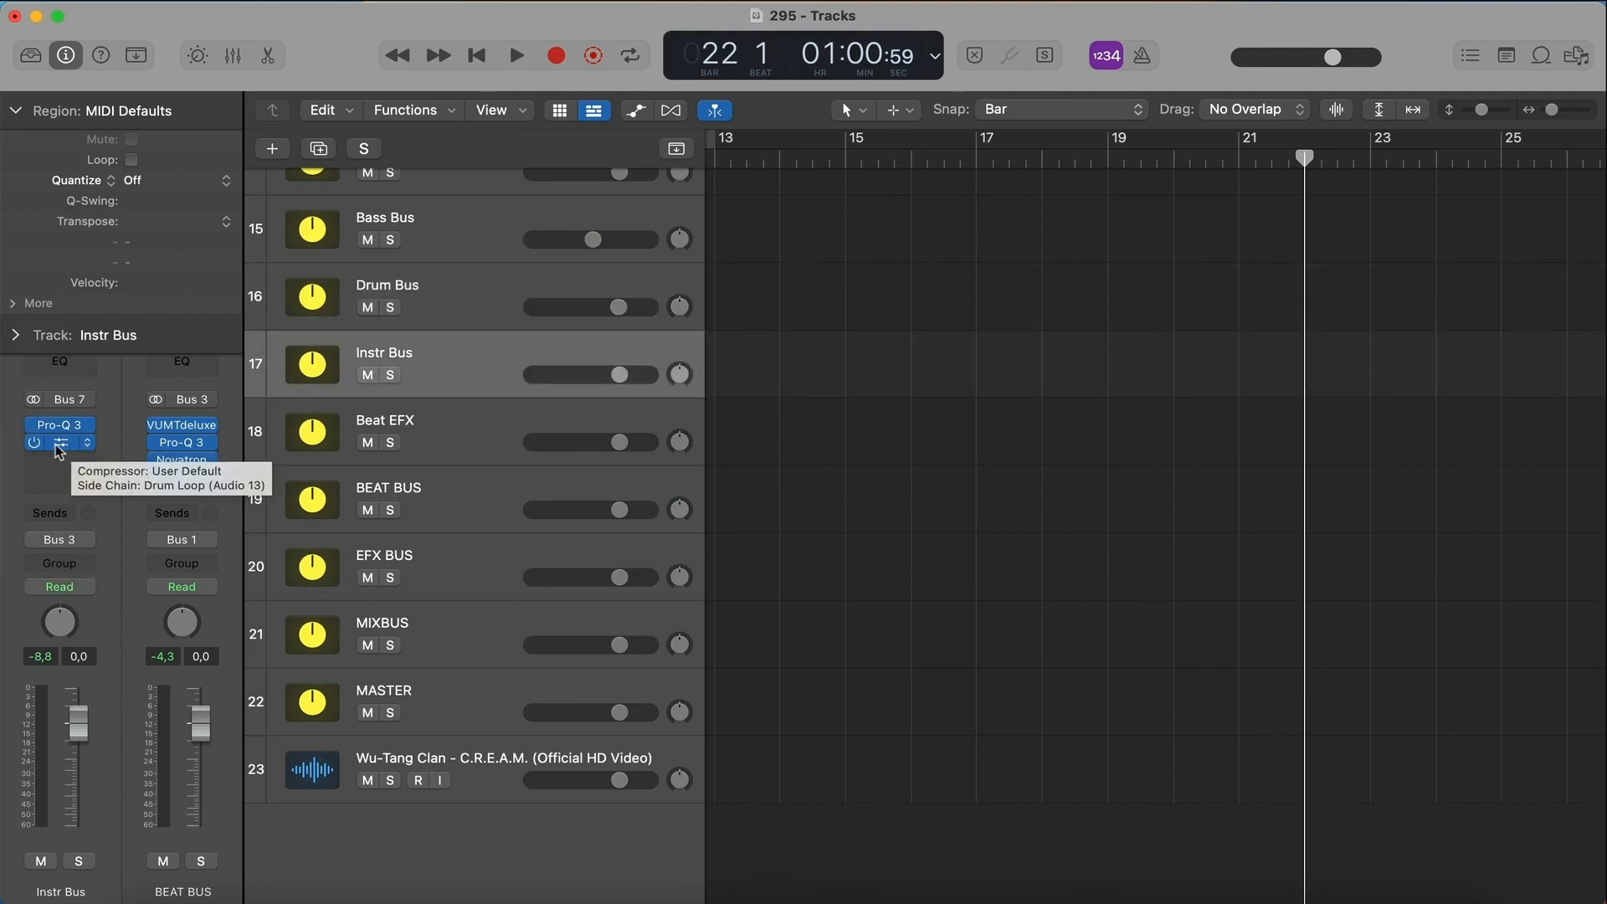
click(74, 449)
drag(990, 340, 983, 239)
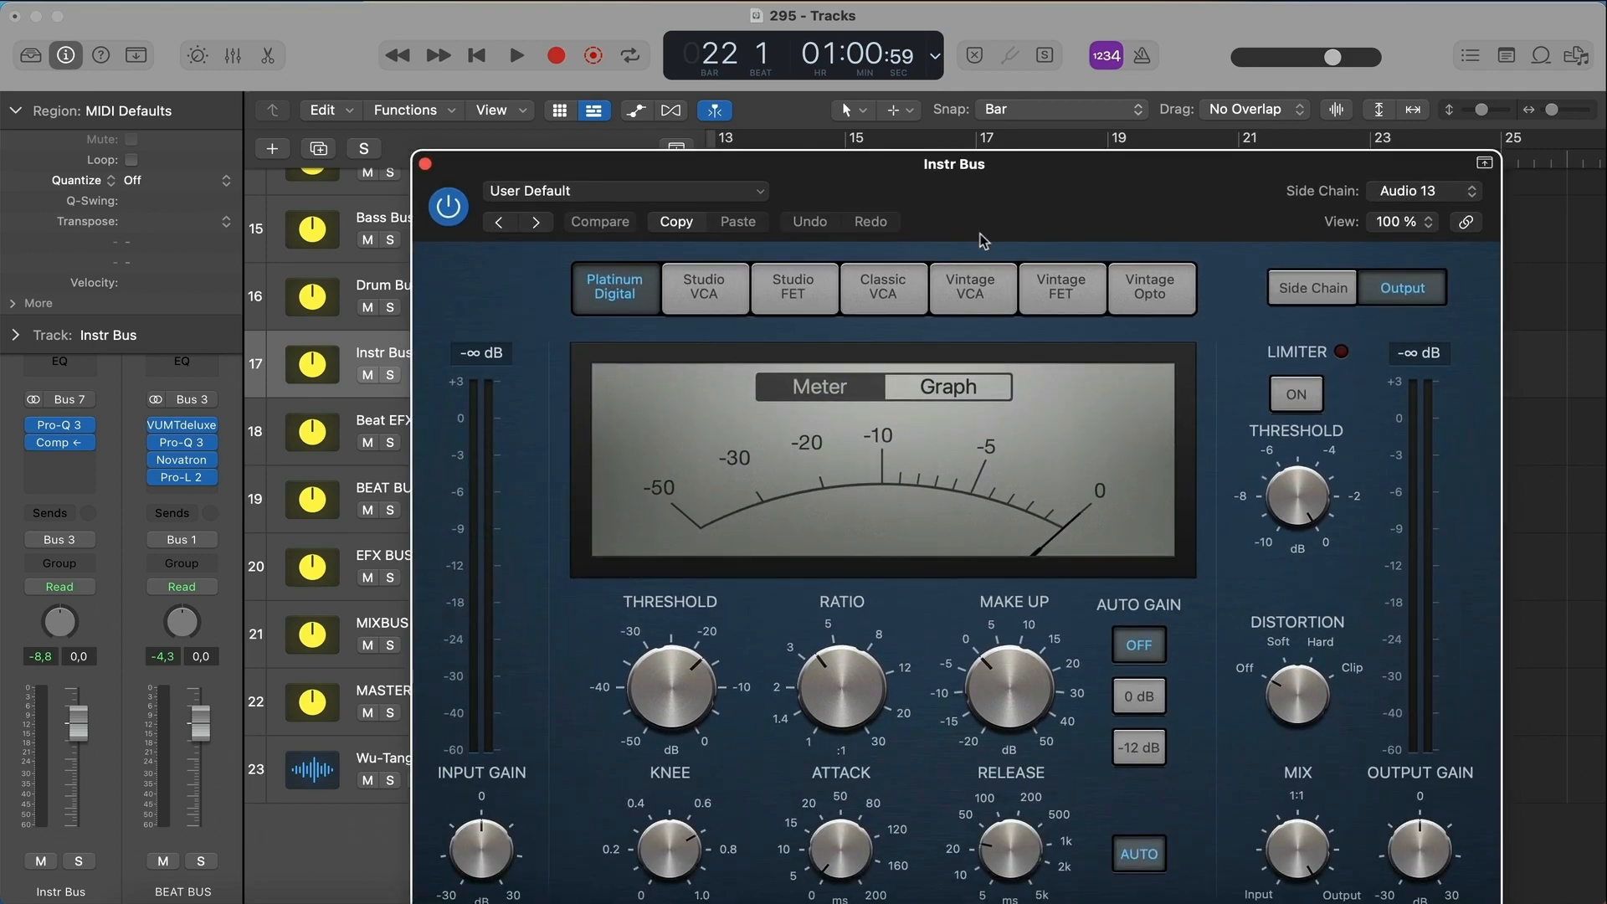
key(space)
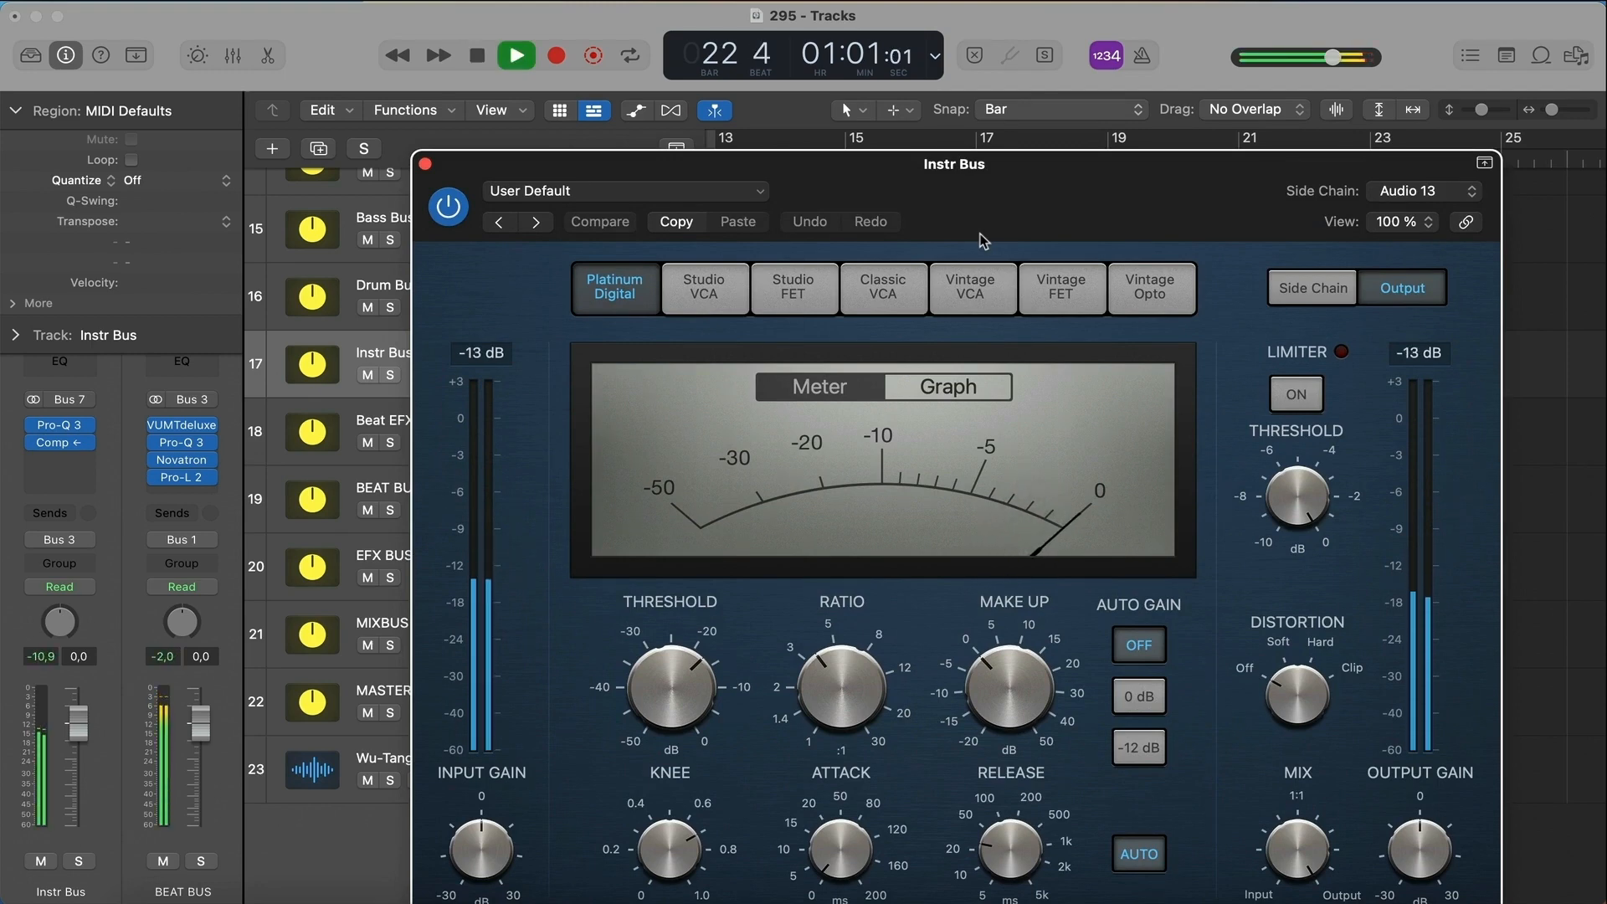
key(space)
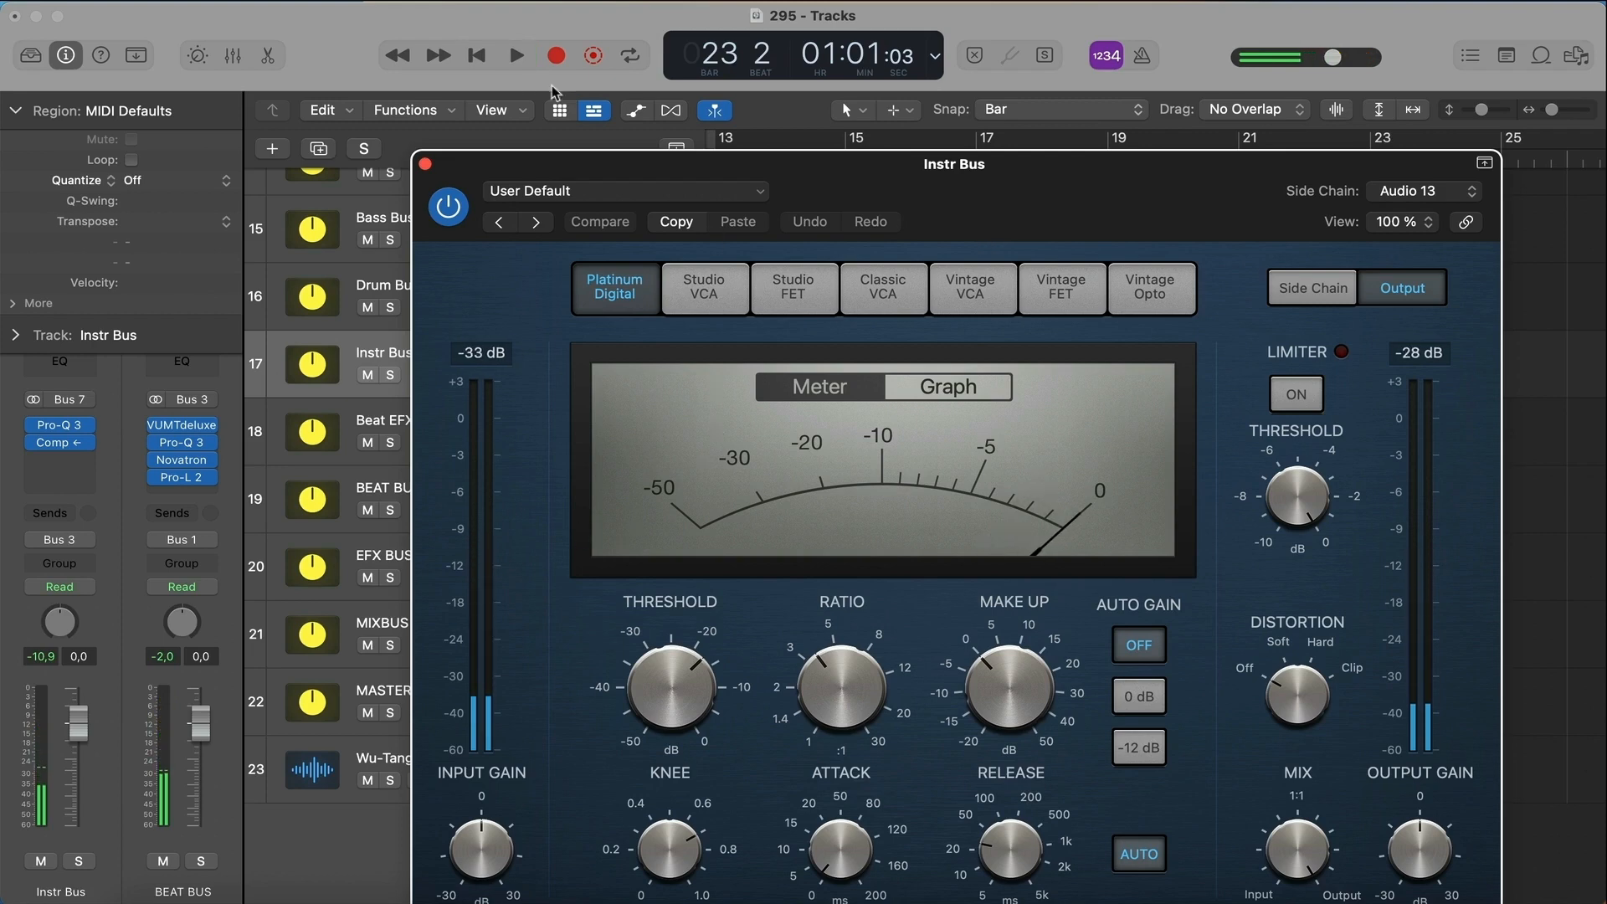
click(426, 164)
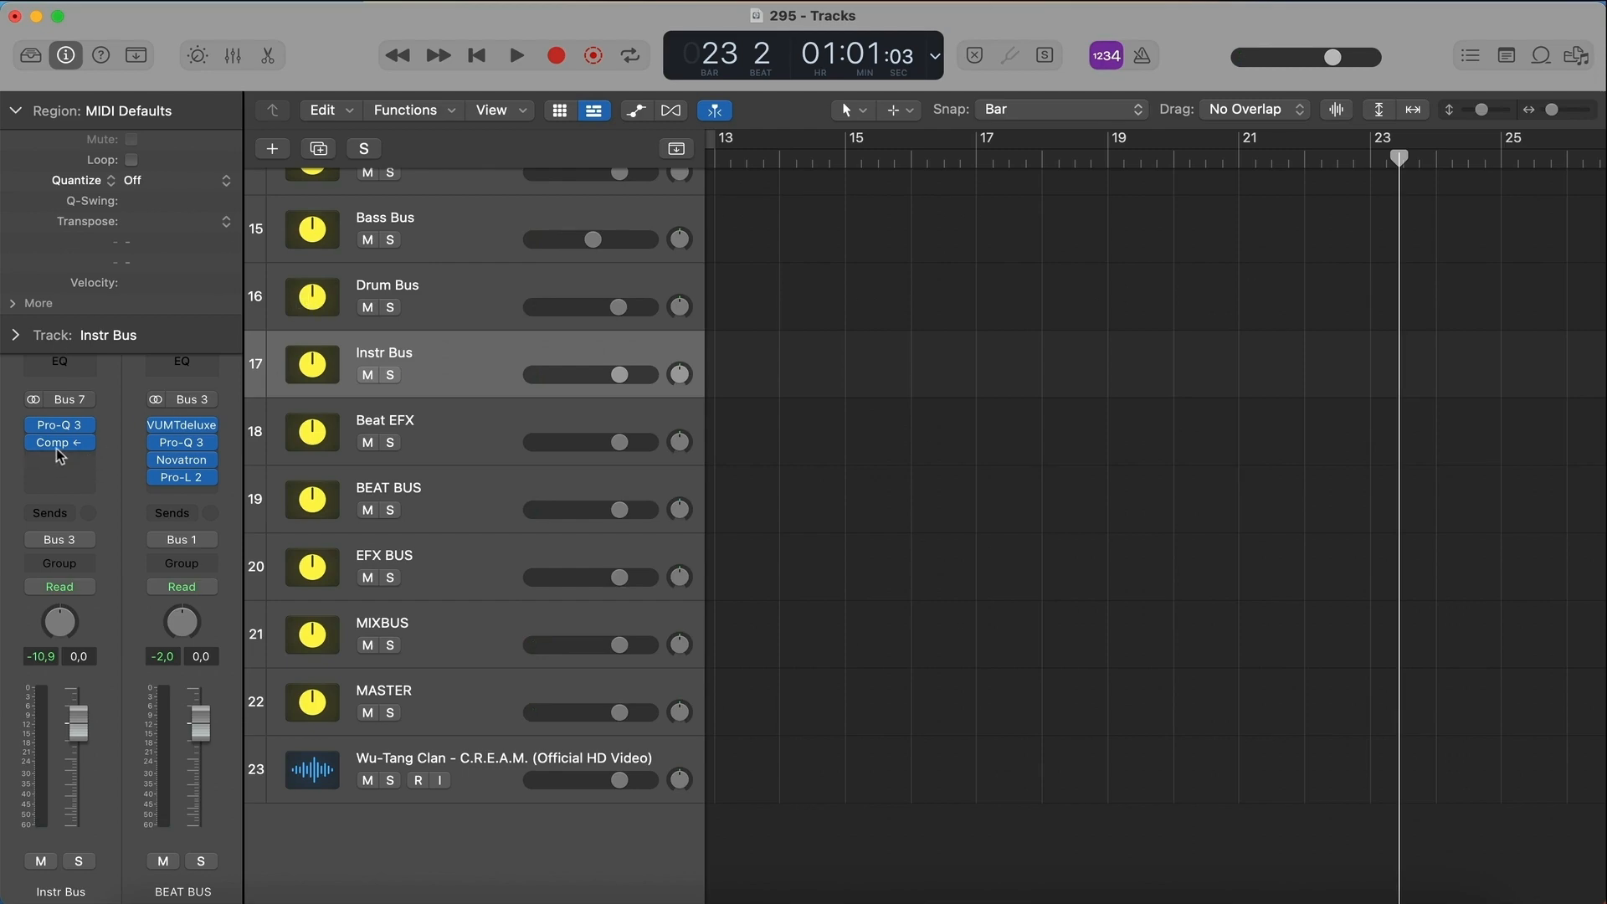
- Show the mixer and inspect Blyss on the MIXBUS channel, moving its window clear of the bus channel strips
scroll(809, 450, up, 10)
key(x)
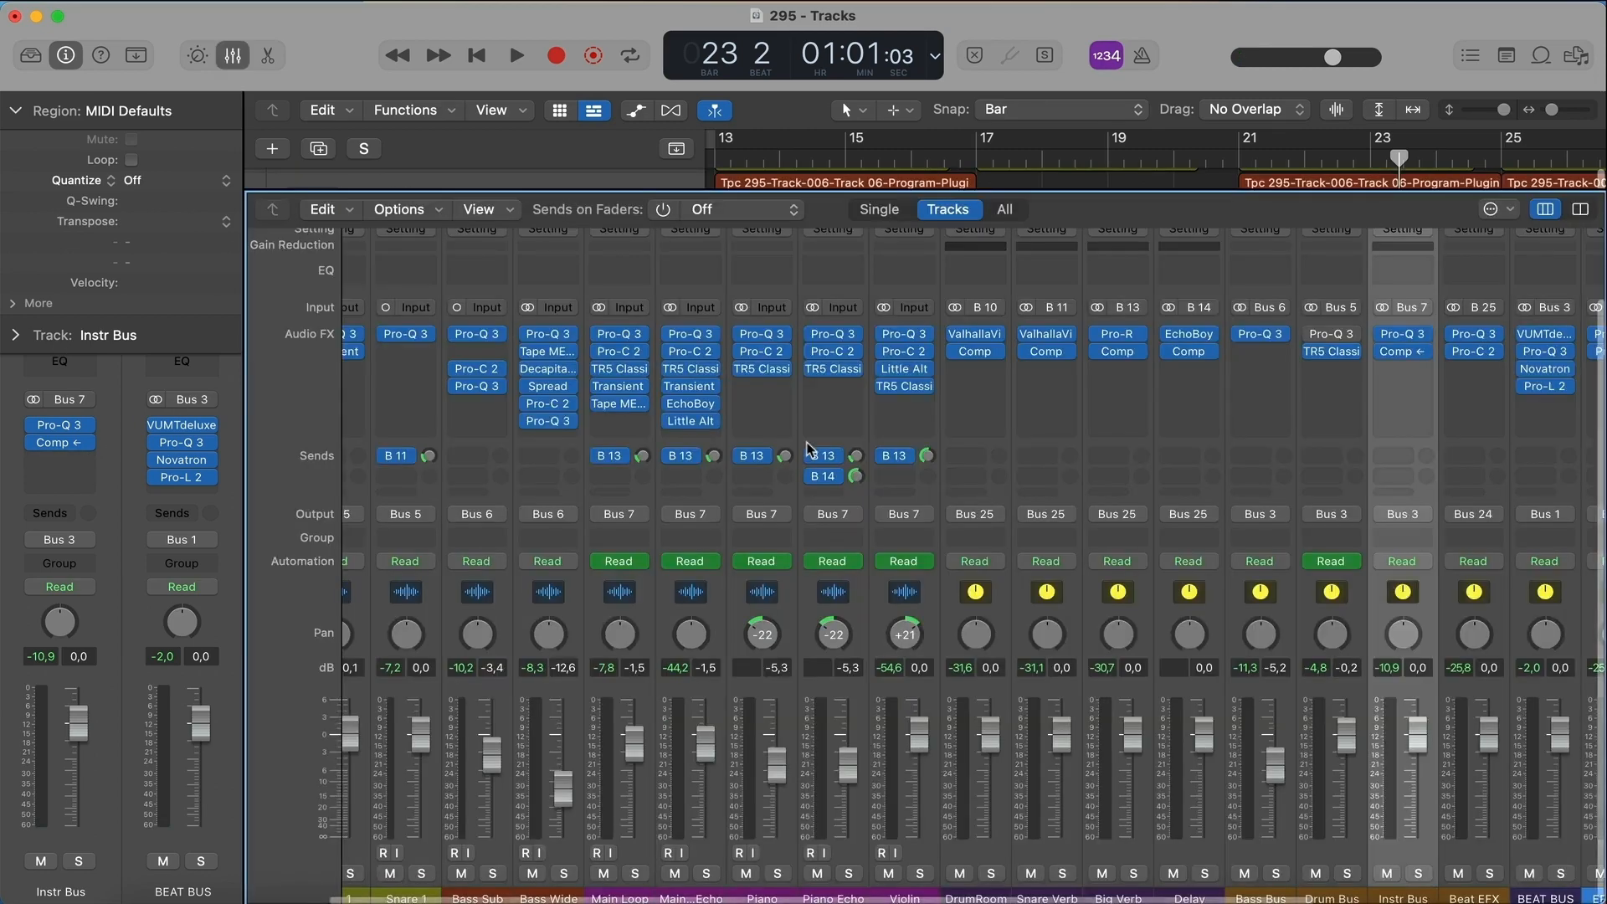
scroll(809, 450, right, 5)
scroll(1337, 402, down, 2)
scroll(1337, 403, up, 3)
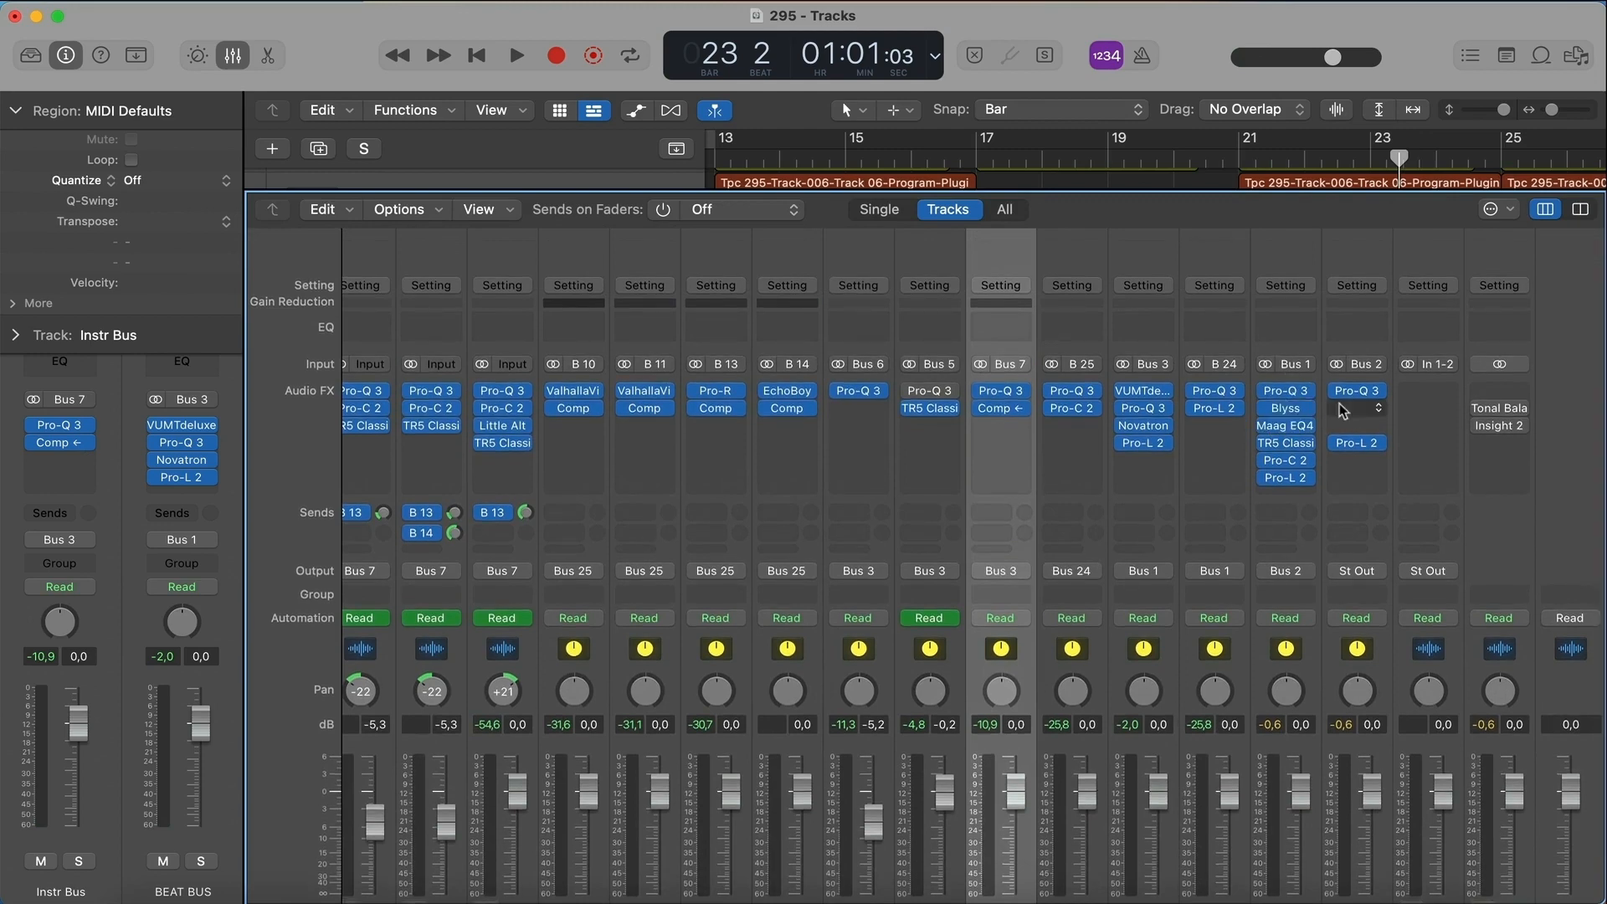
click(1287, 413)
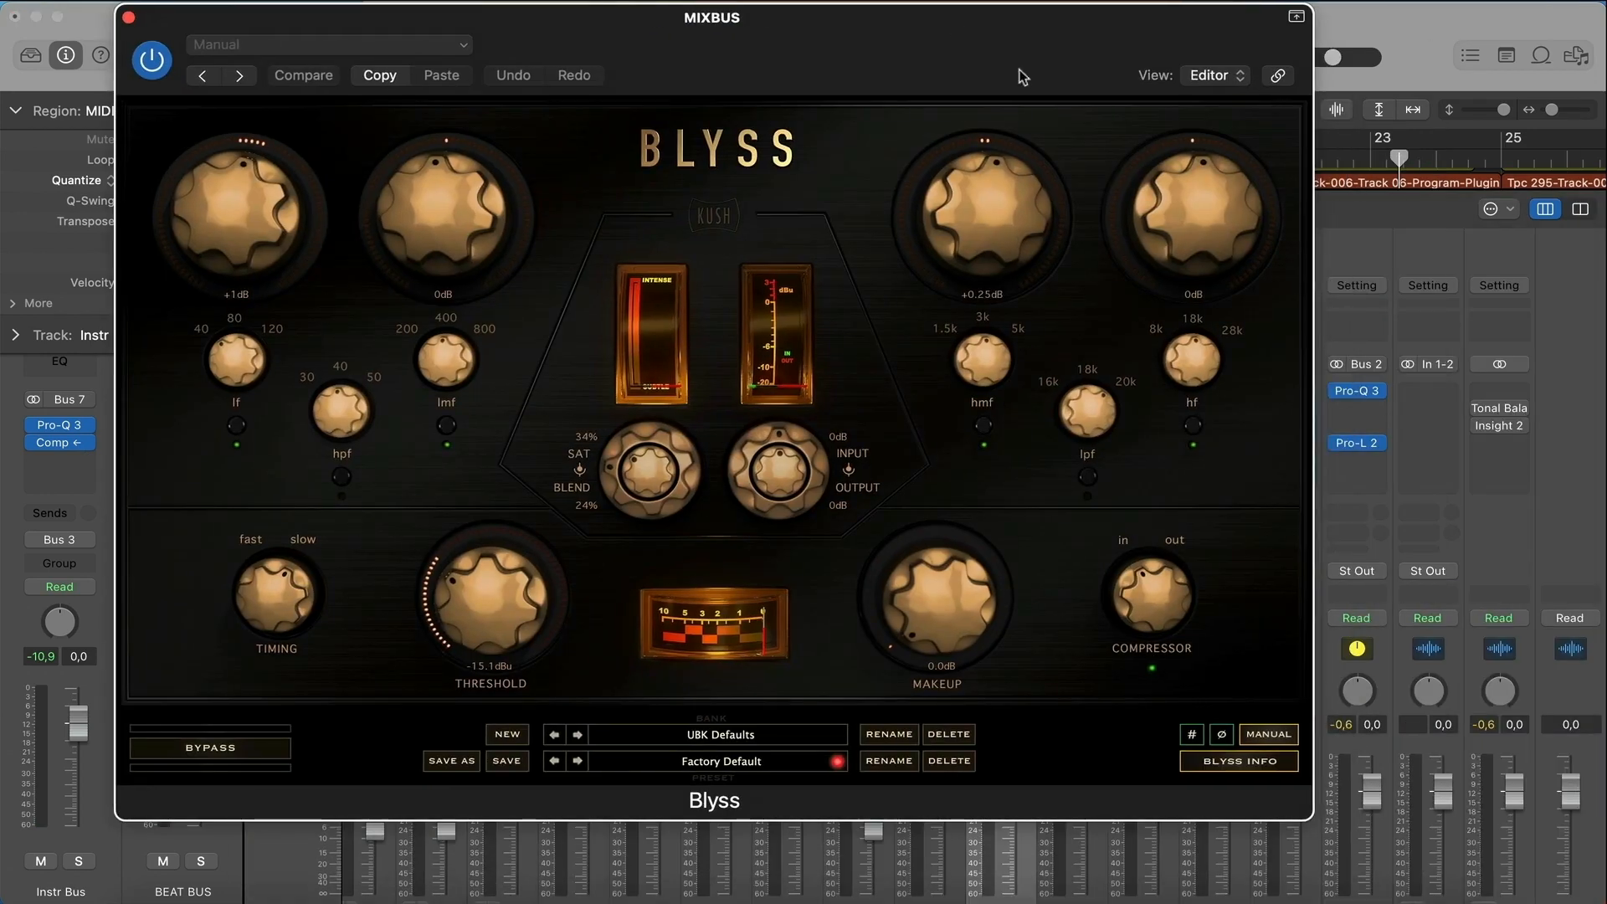
drag(1114, 69, 954, 67)
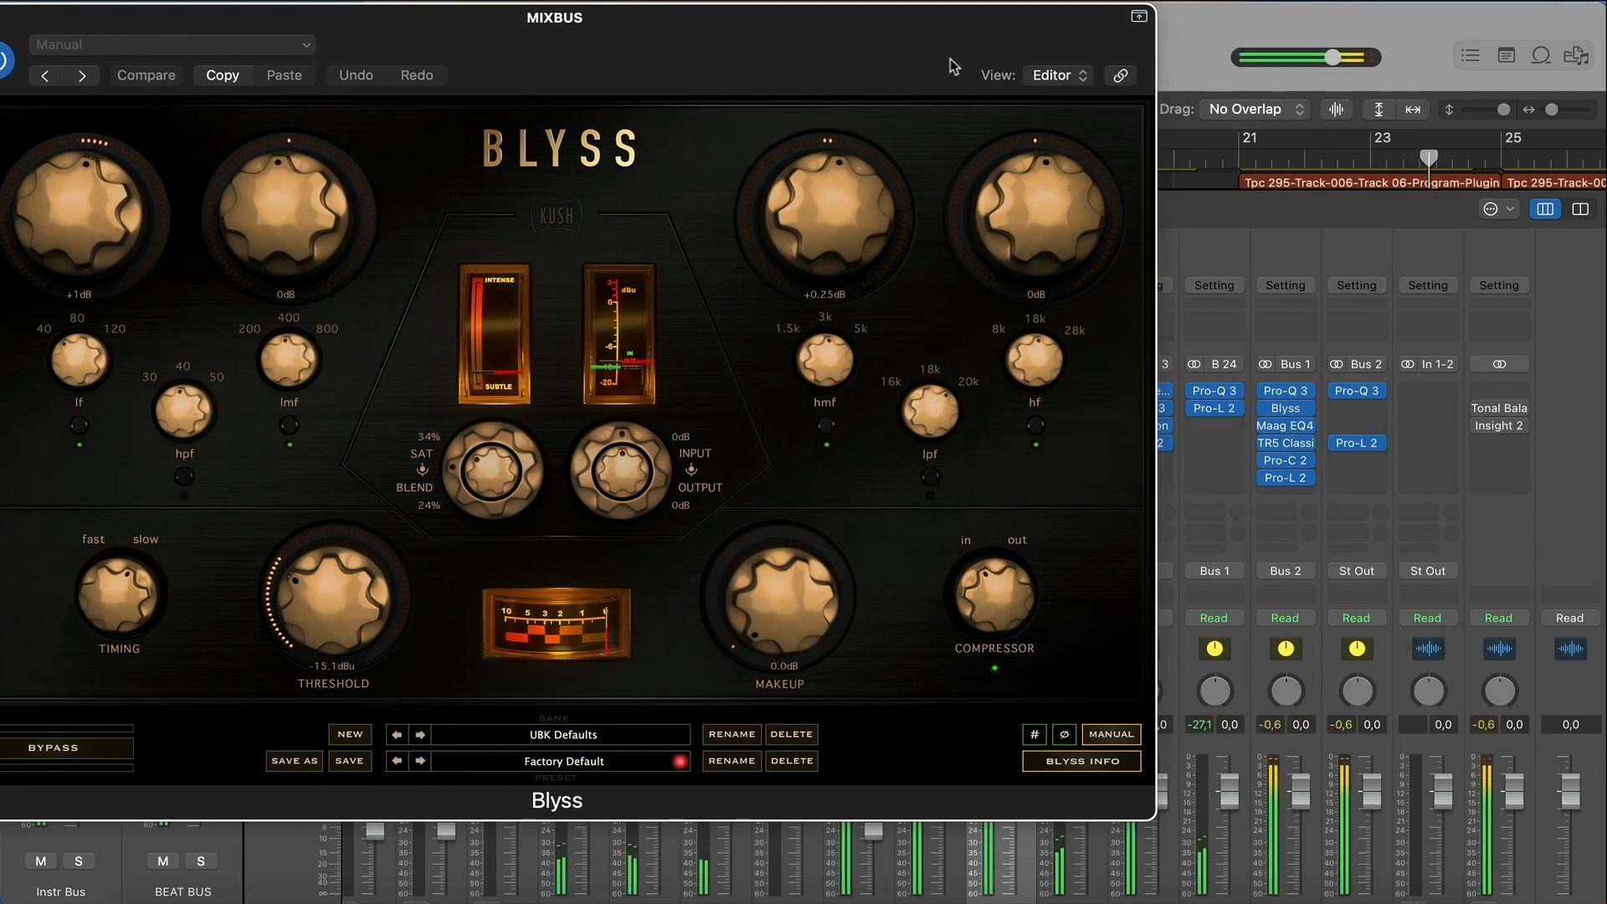
drag(953, 65, 737, 66)
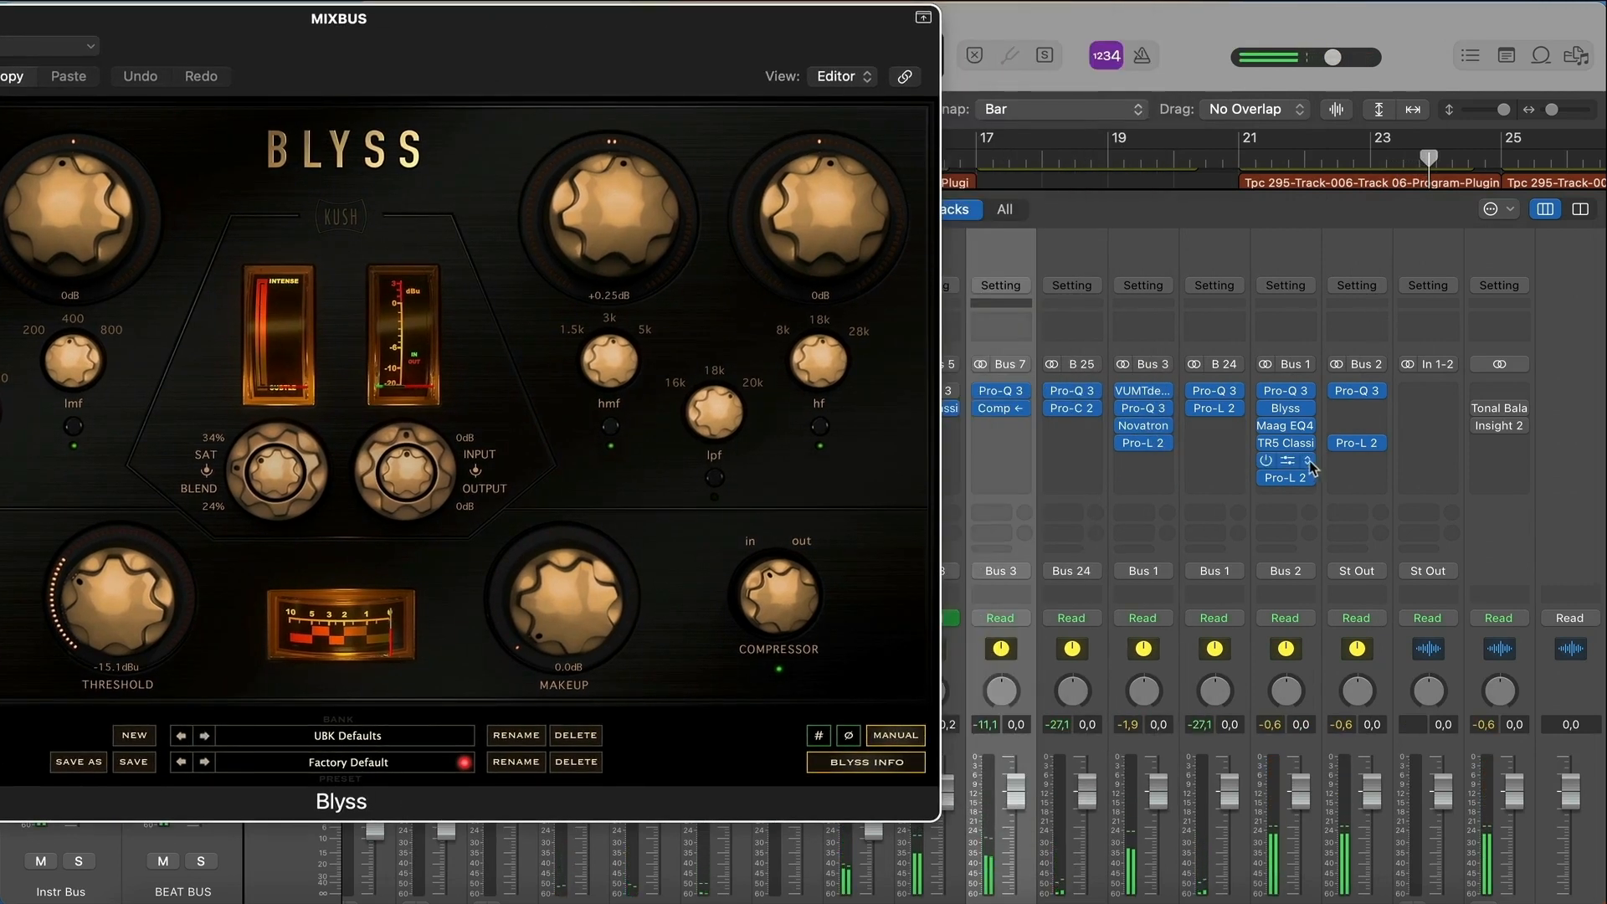
- Inspect Maag EQ4, TR5 Classic Clipper, Pro-C 2 and Pro-L 2 on MIXBUS, plus Pro-L 2 on MASTER
click(1288, 428)
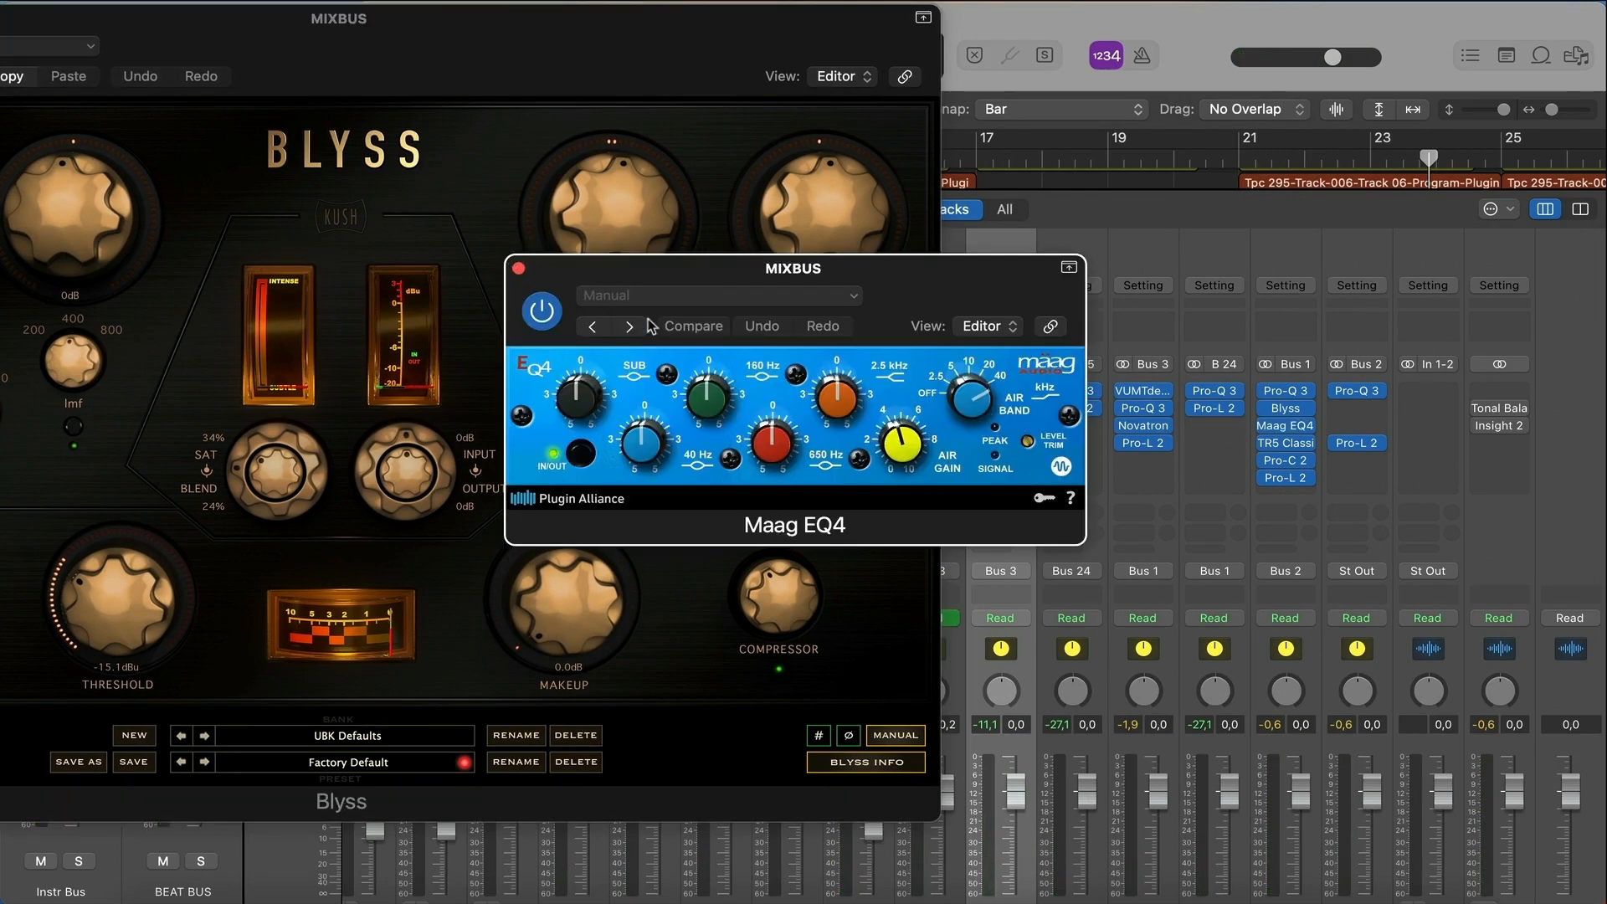
click(1289, 461)
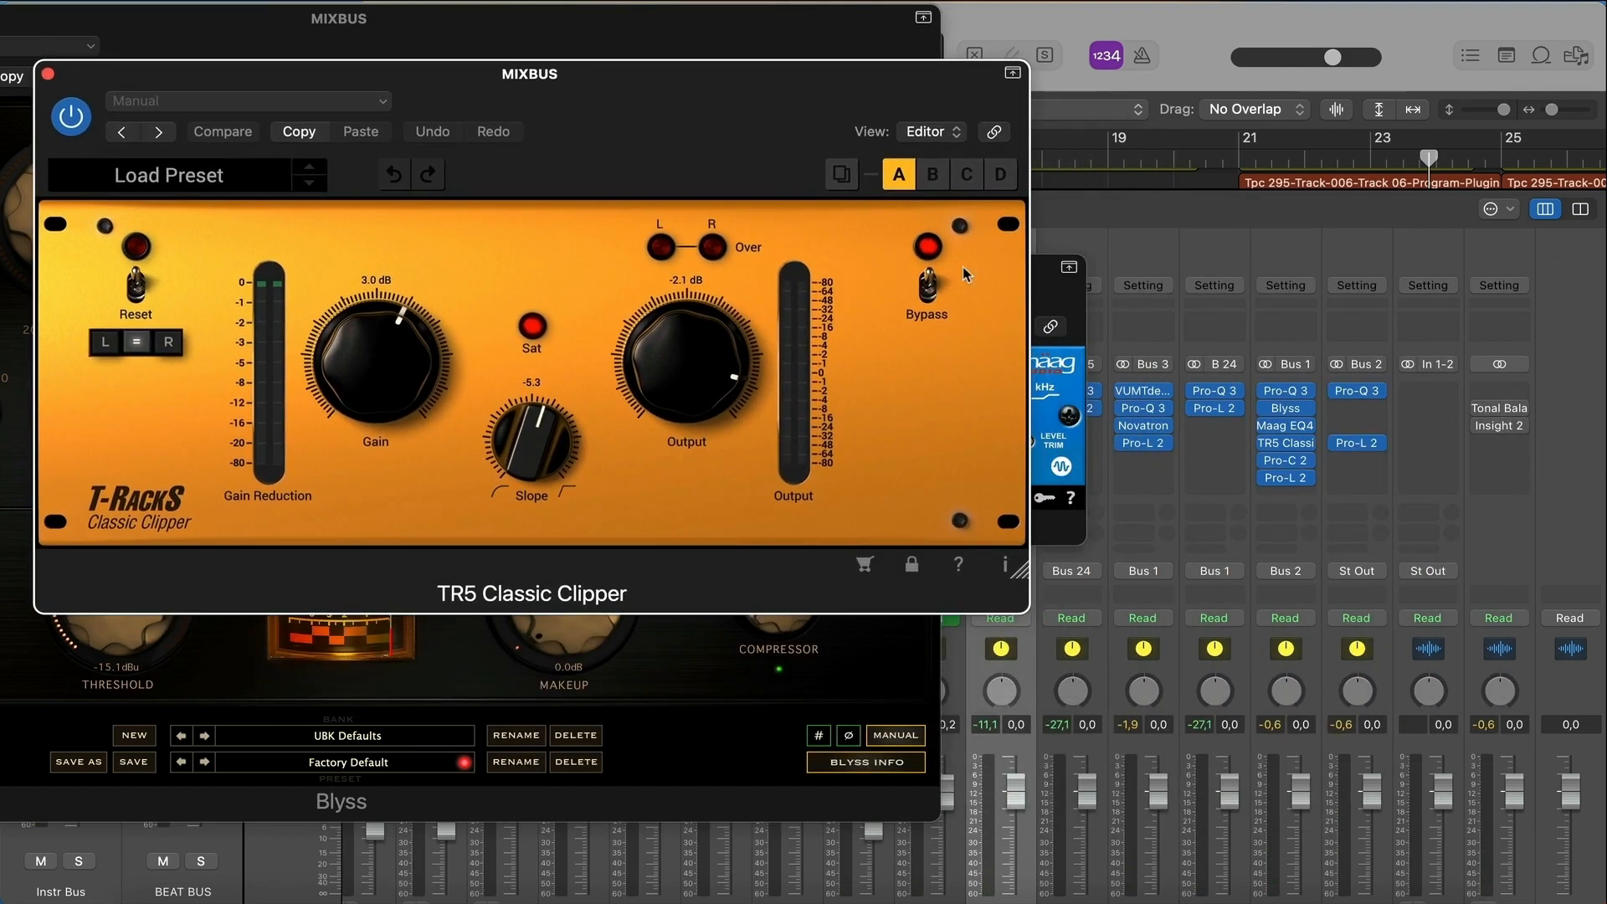
click(1289, 460)
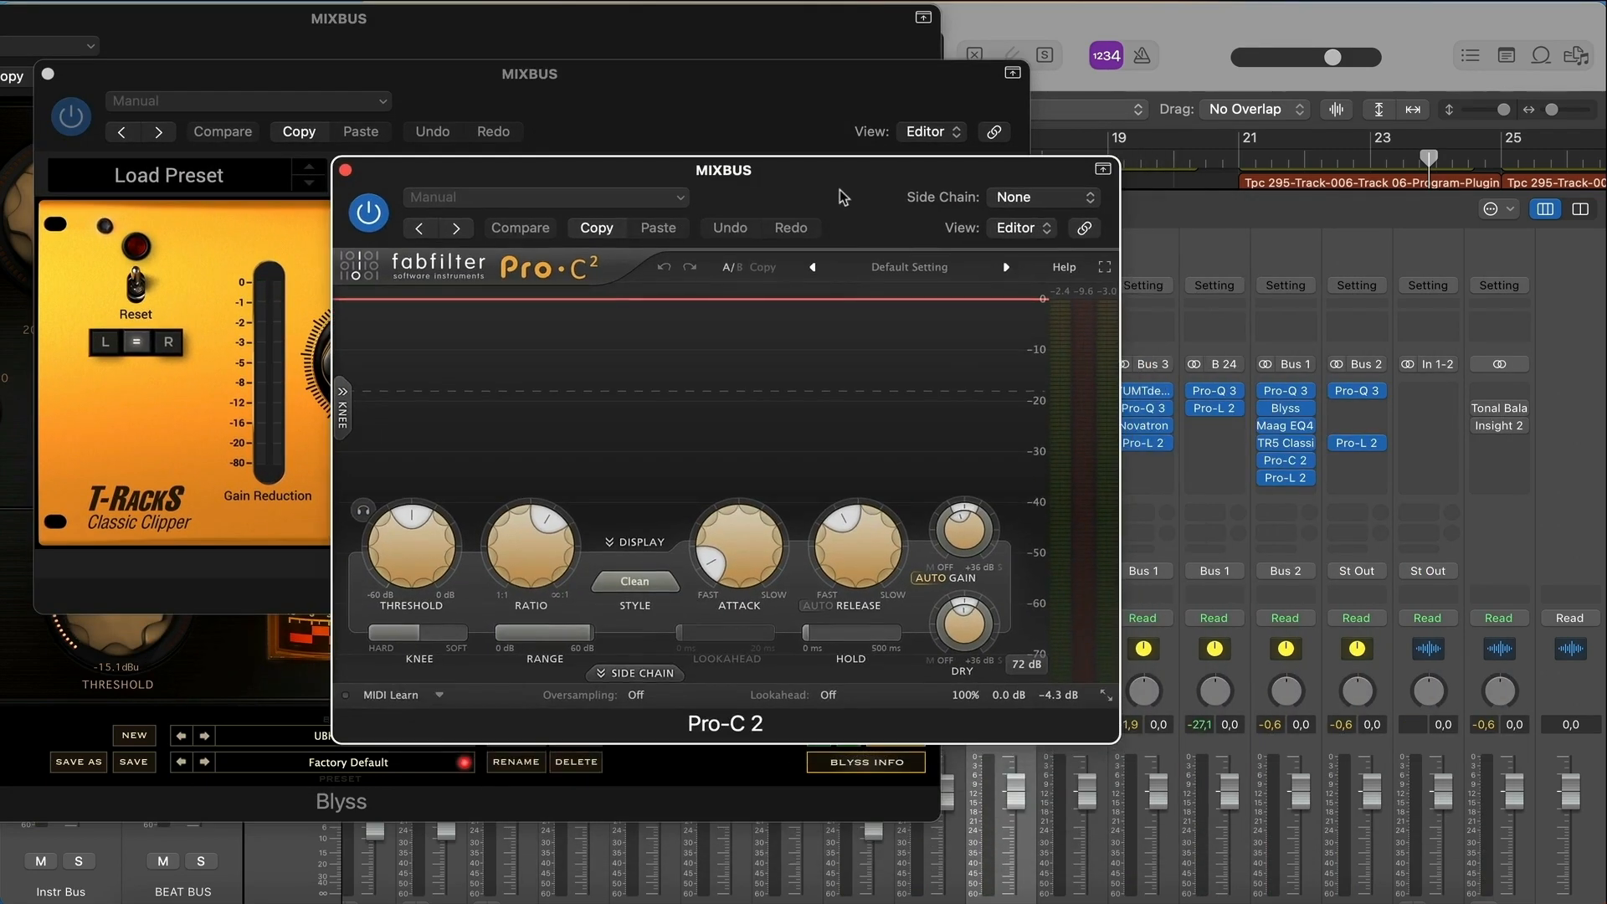
click(1290, 479)
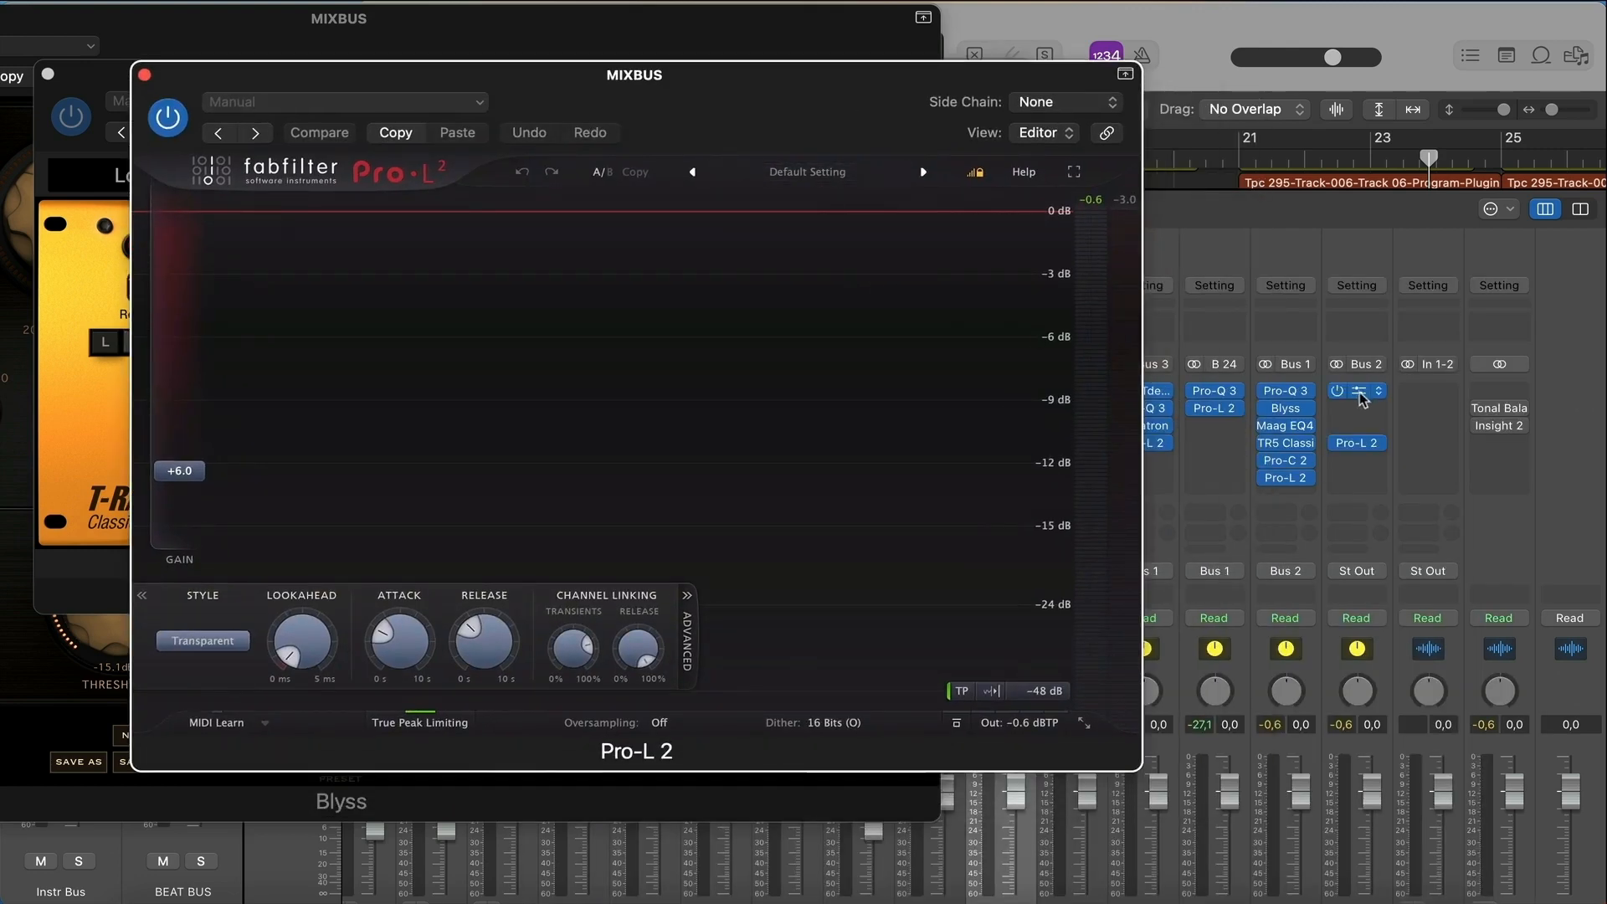
click(1366, 444)
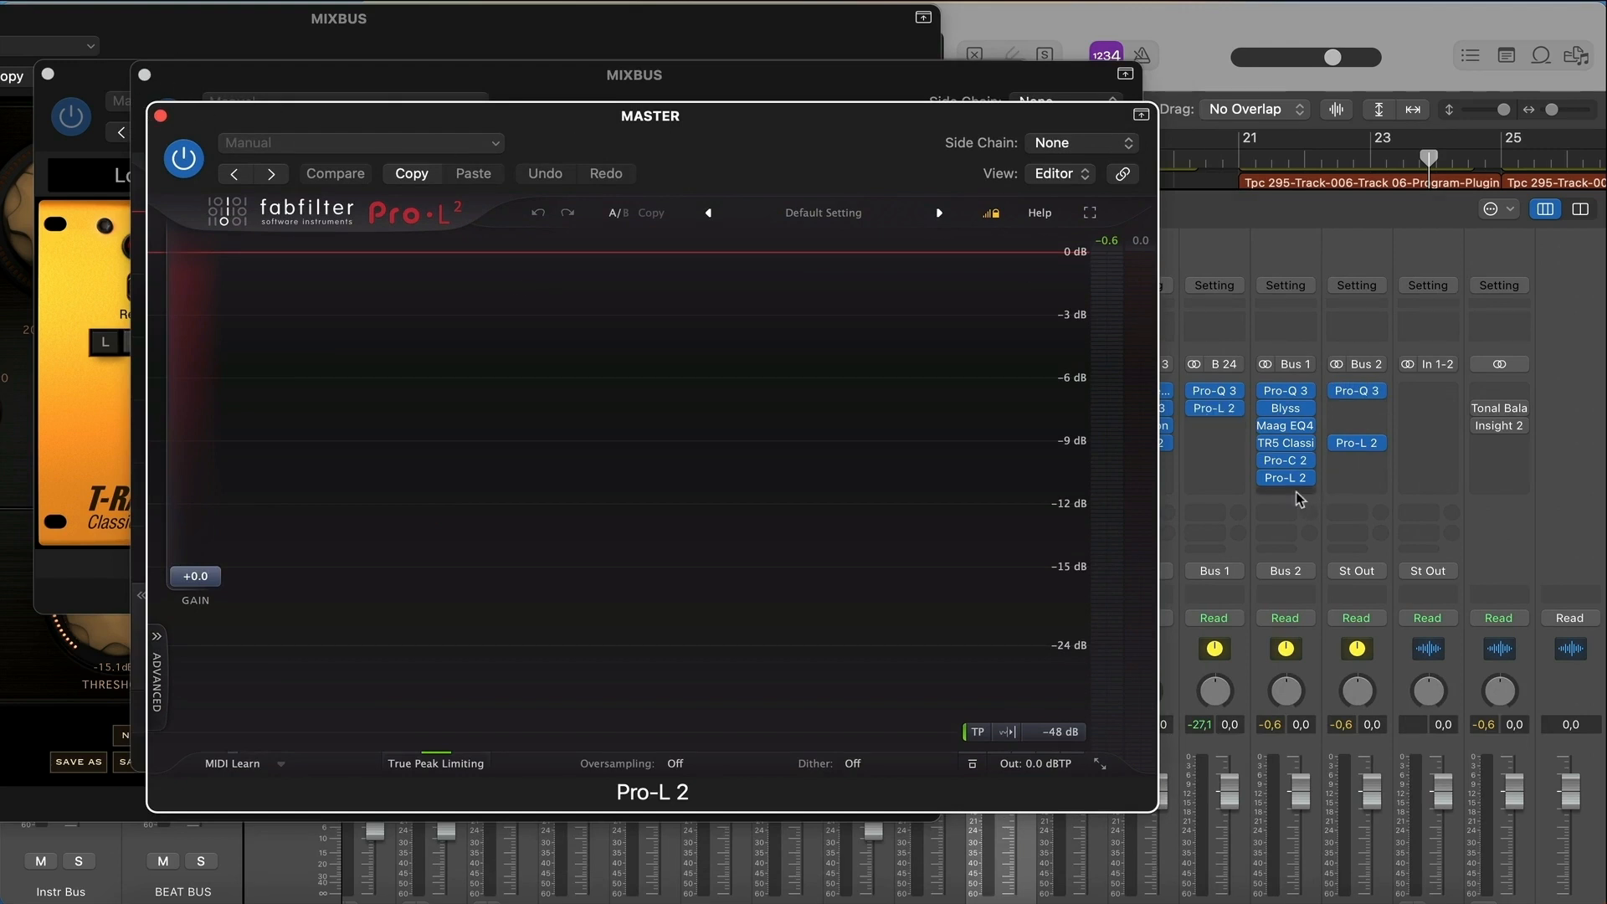
- Compare the playing beat with all MIXBUS plug-ins bypassed and with all of them enabled again
alt+click(1267, 478)
key(space)
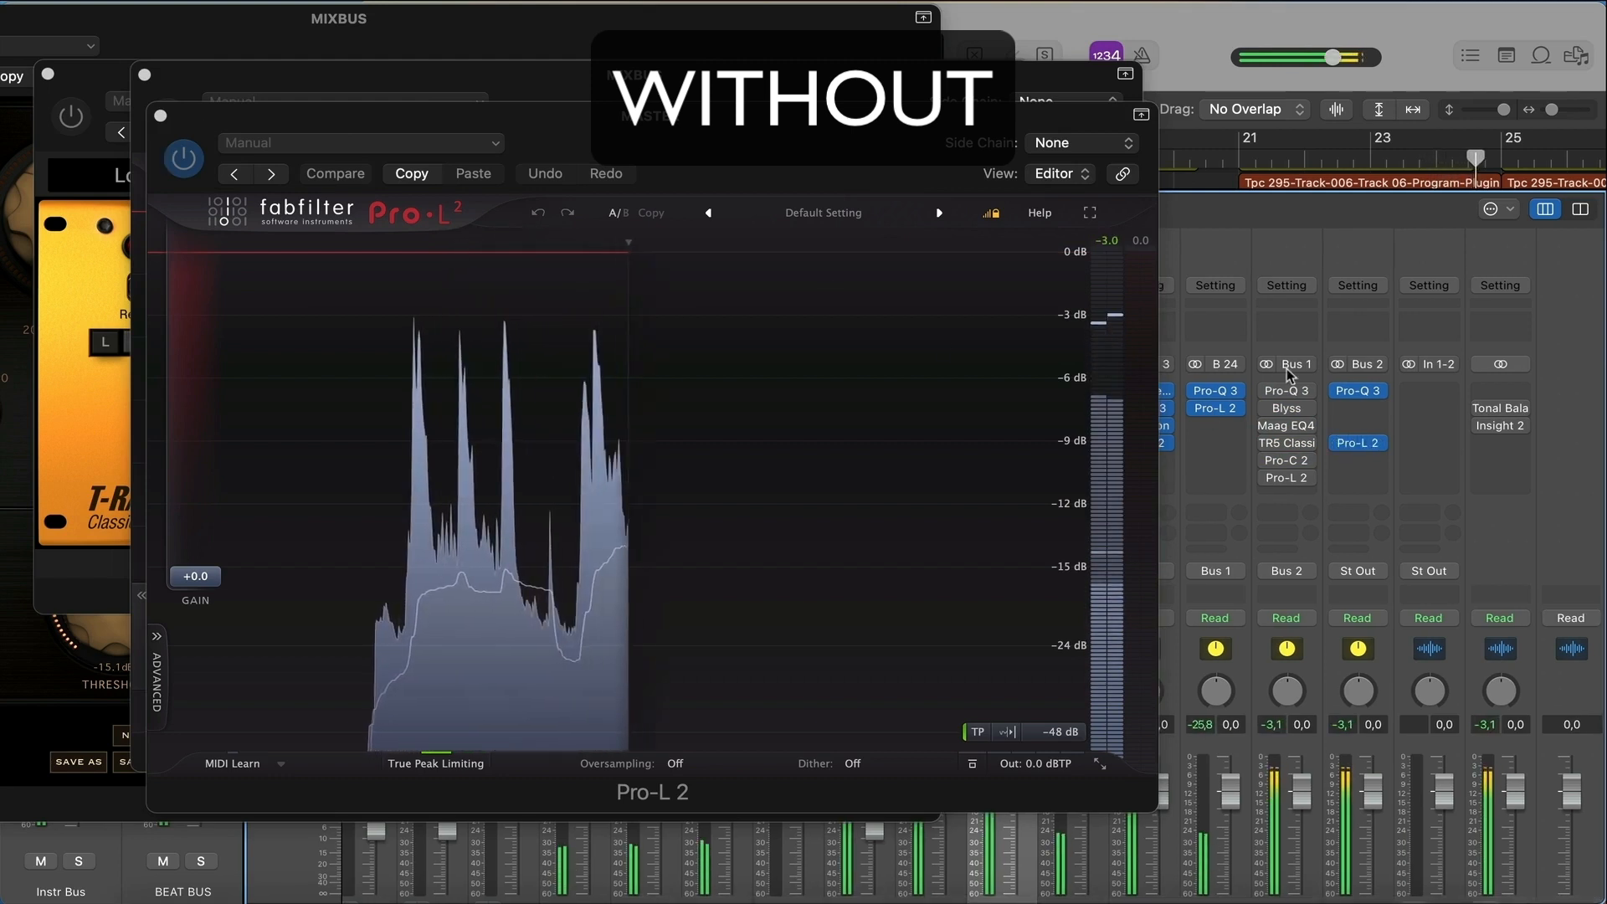
mouse_move(1267, 396)
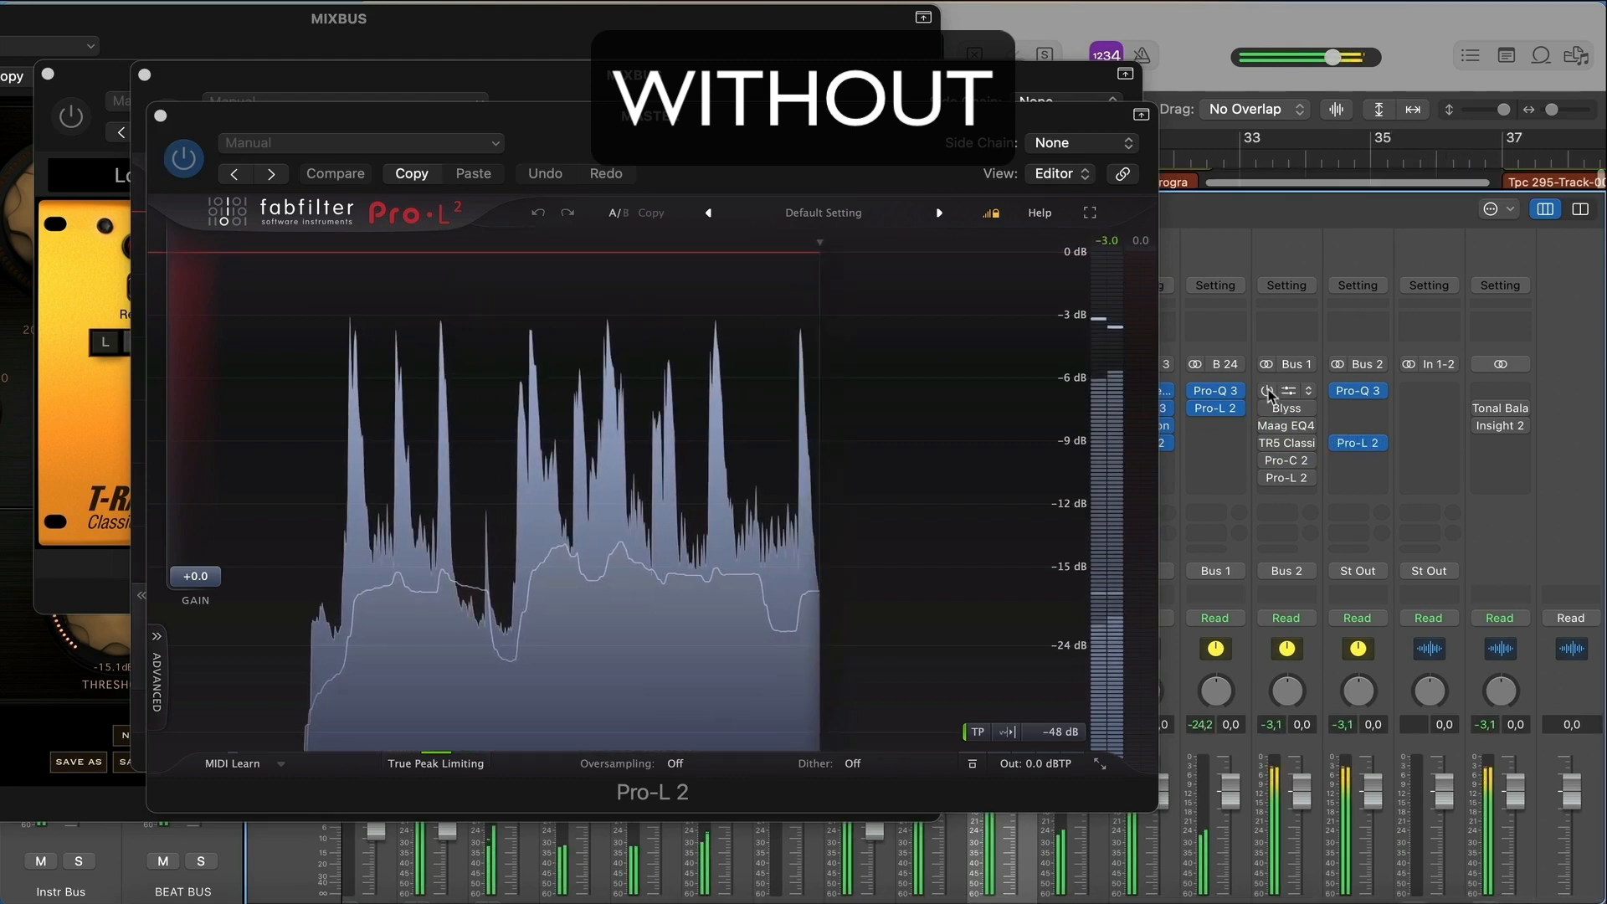
alt+click(1267, 391)
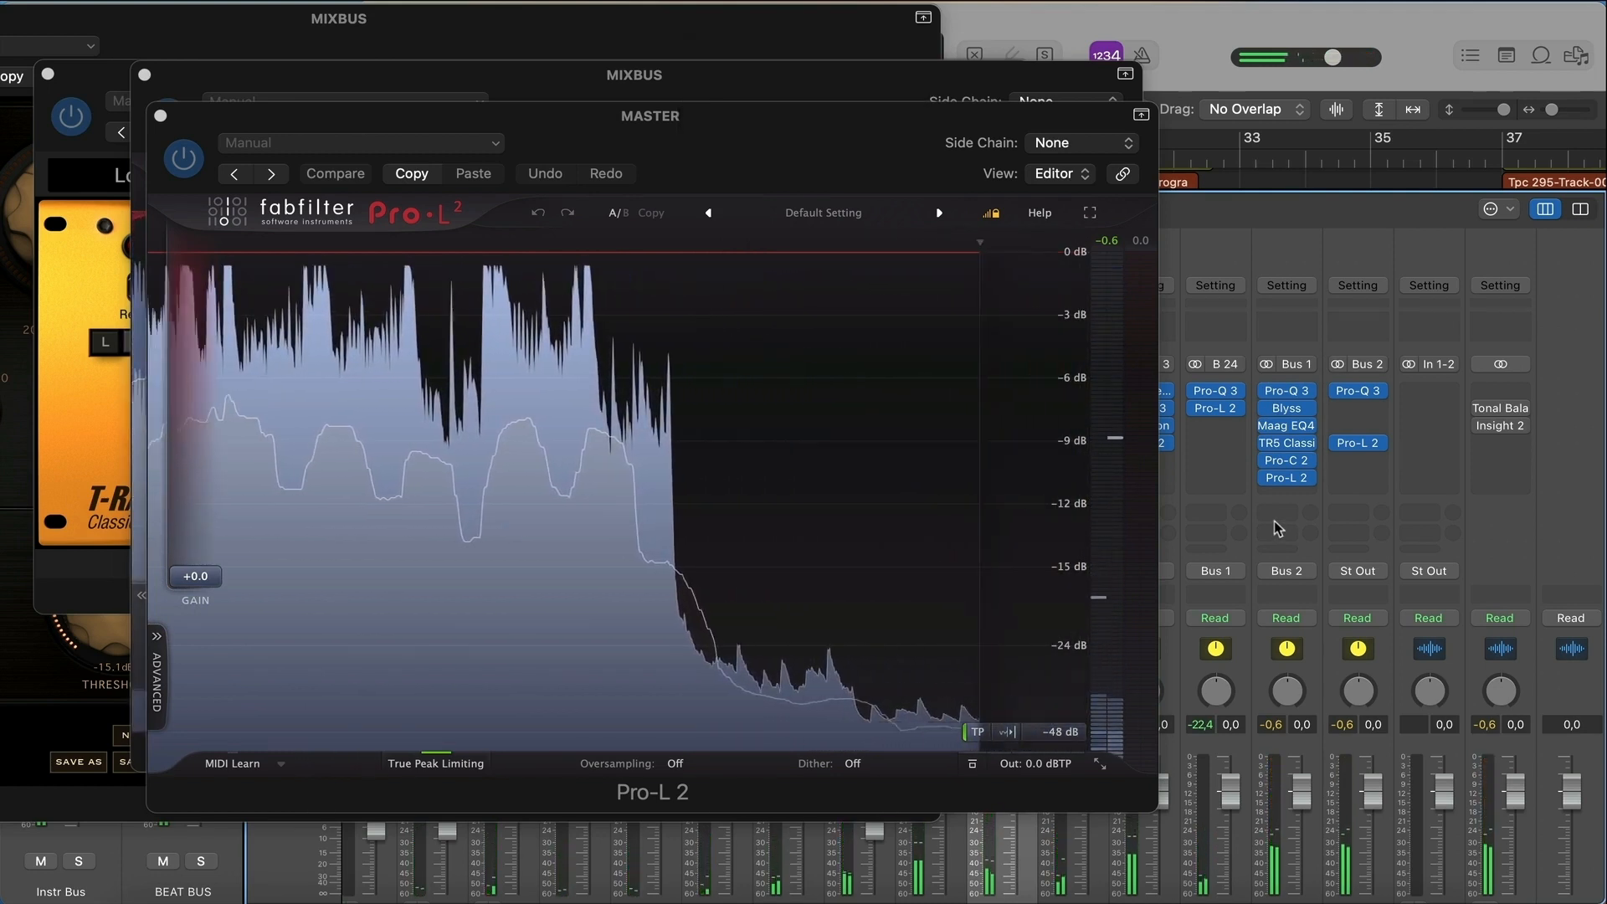
- Close the open MASTER and MIXBUS plug-in windows
click(158, 116)
click(144, 77)
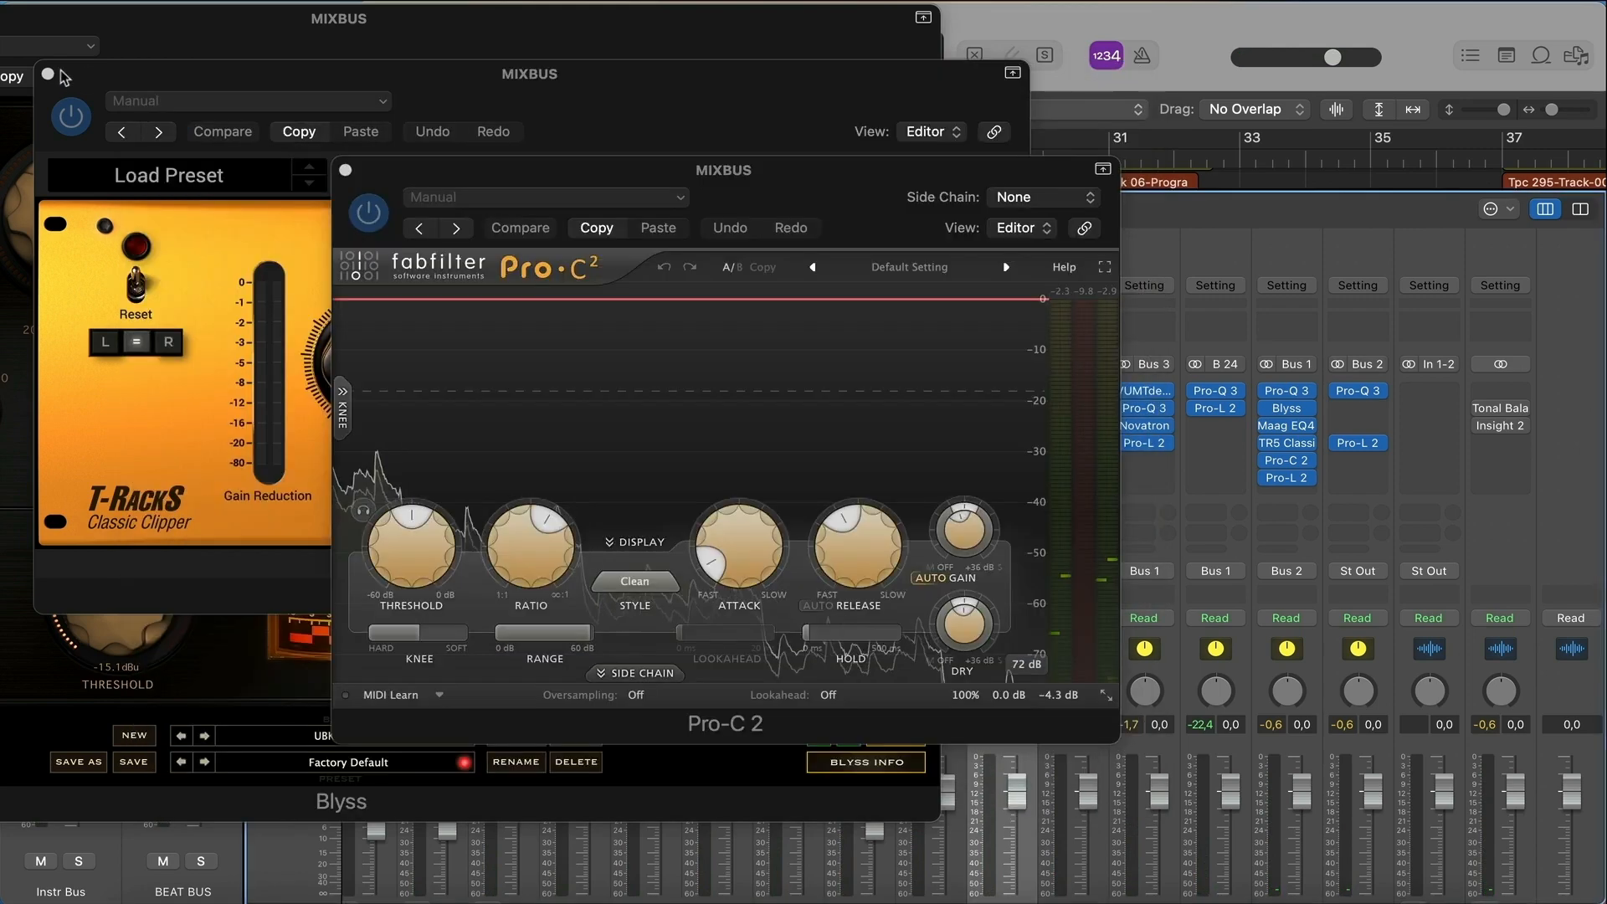
click(50, 75)
drag(182, 30, 385, 55)
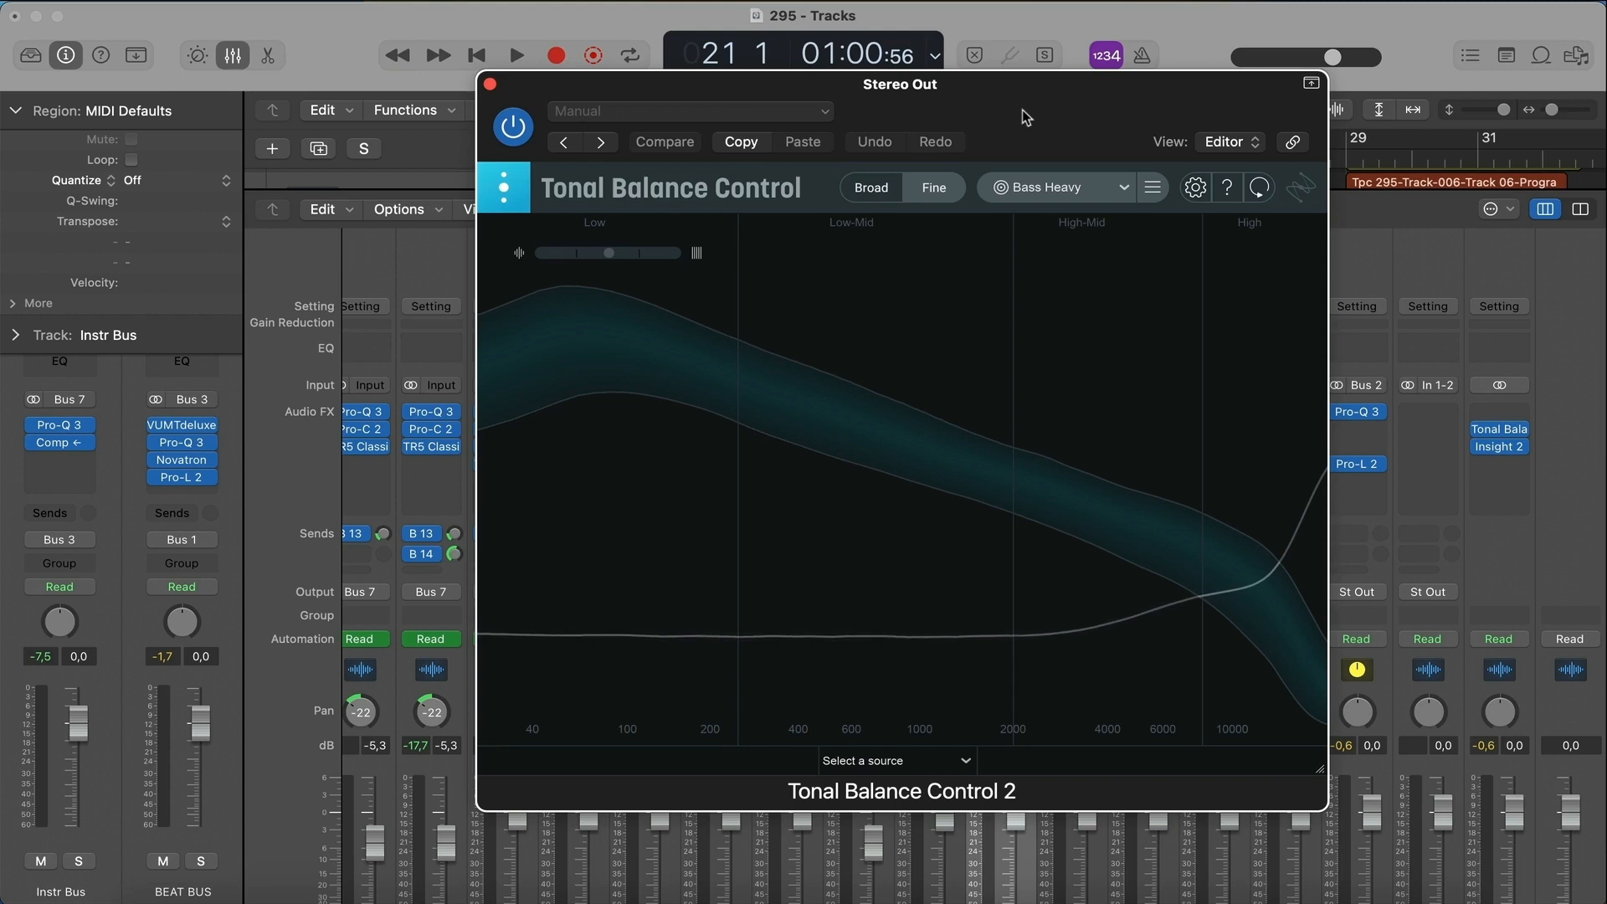
- Check the playing beat in Tonal Balance Control 2 on Stereo Out, ending with the plug-in and mixer closed and more tracks in view
key(space)
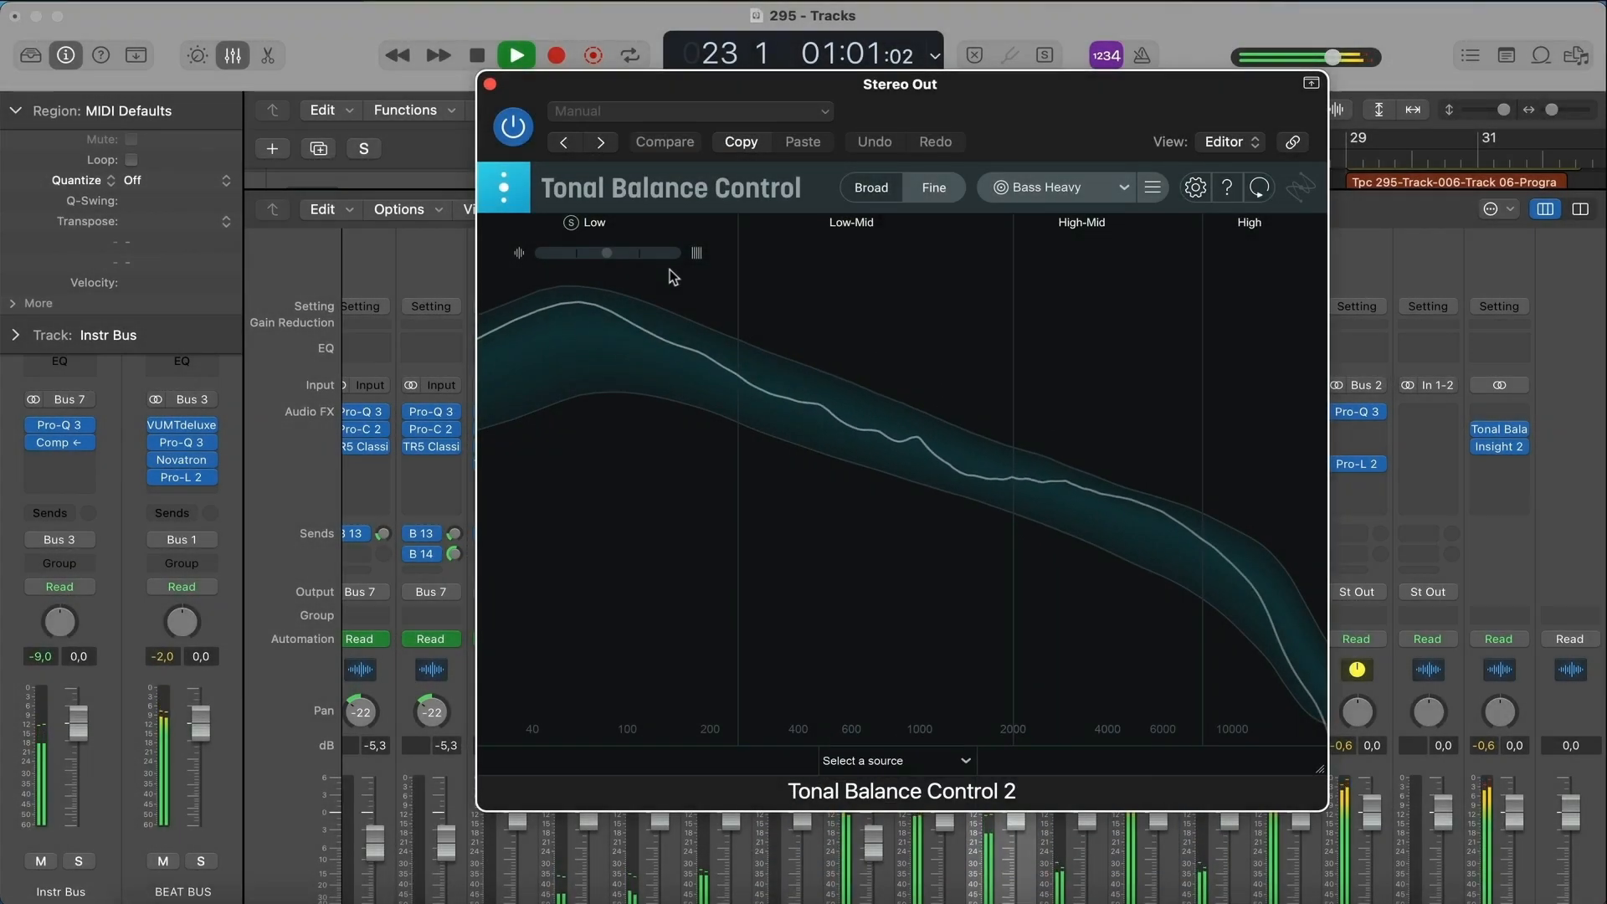
key(space)
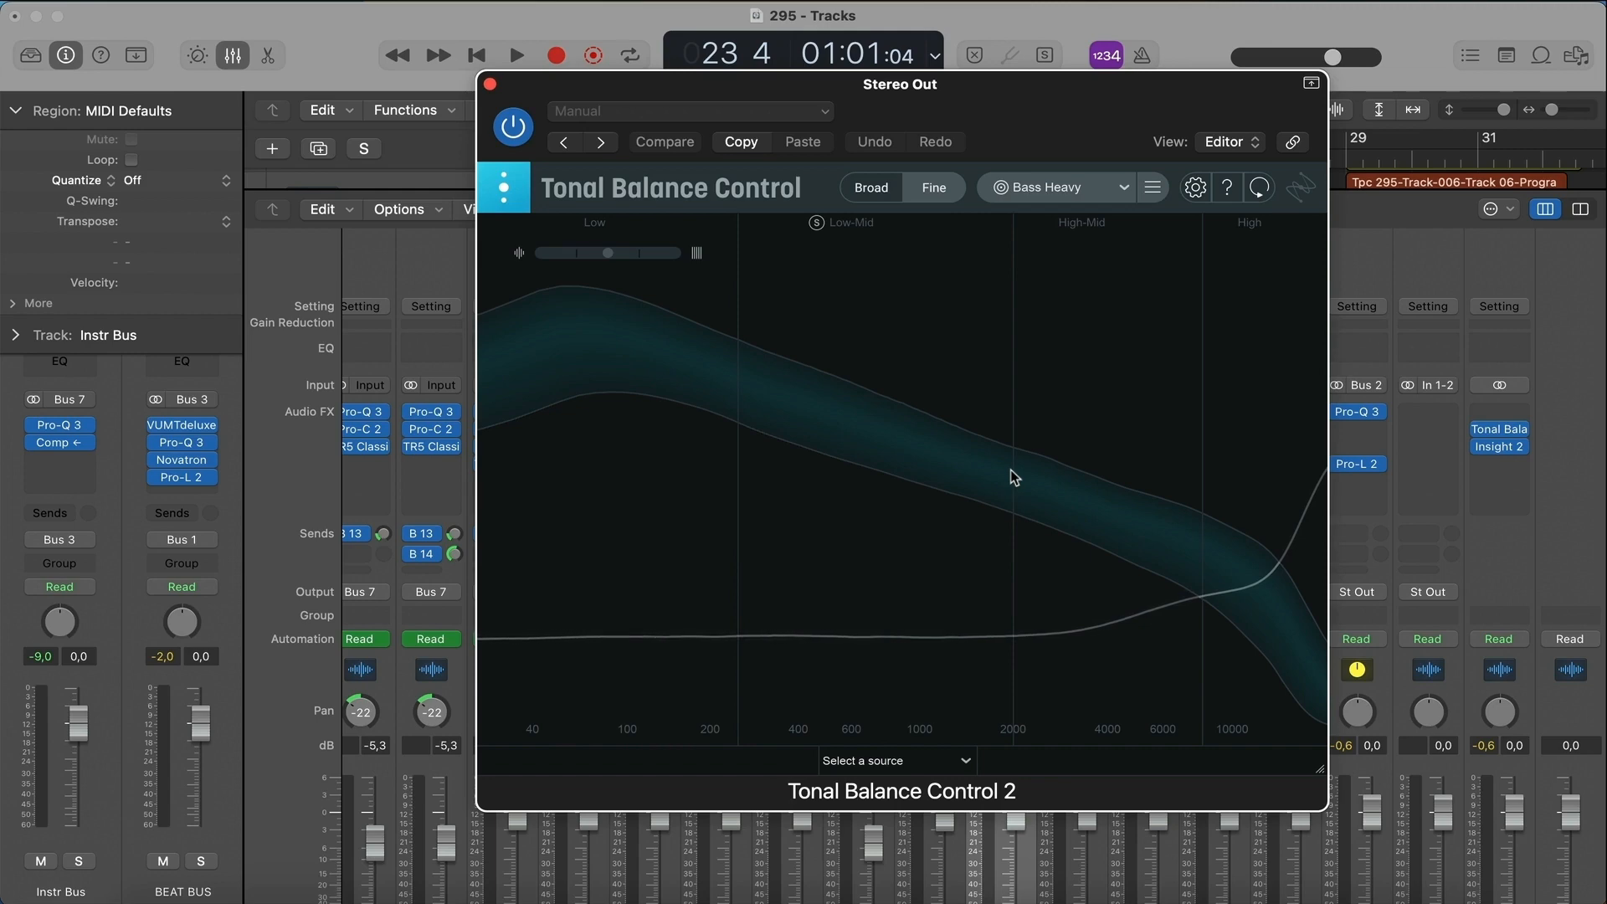
click(491, 84)
key(x)
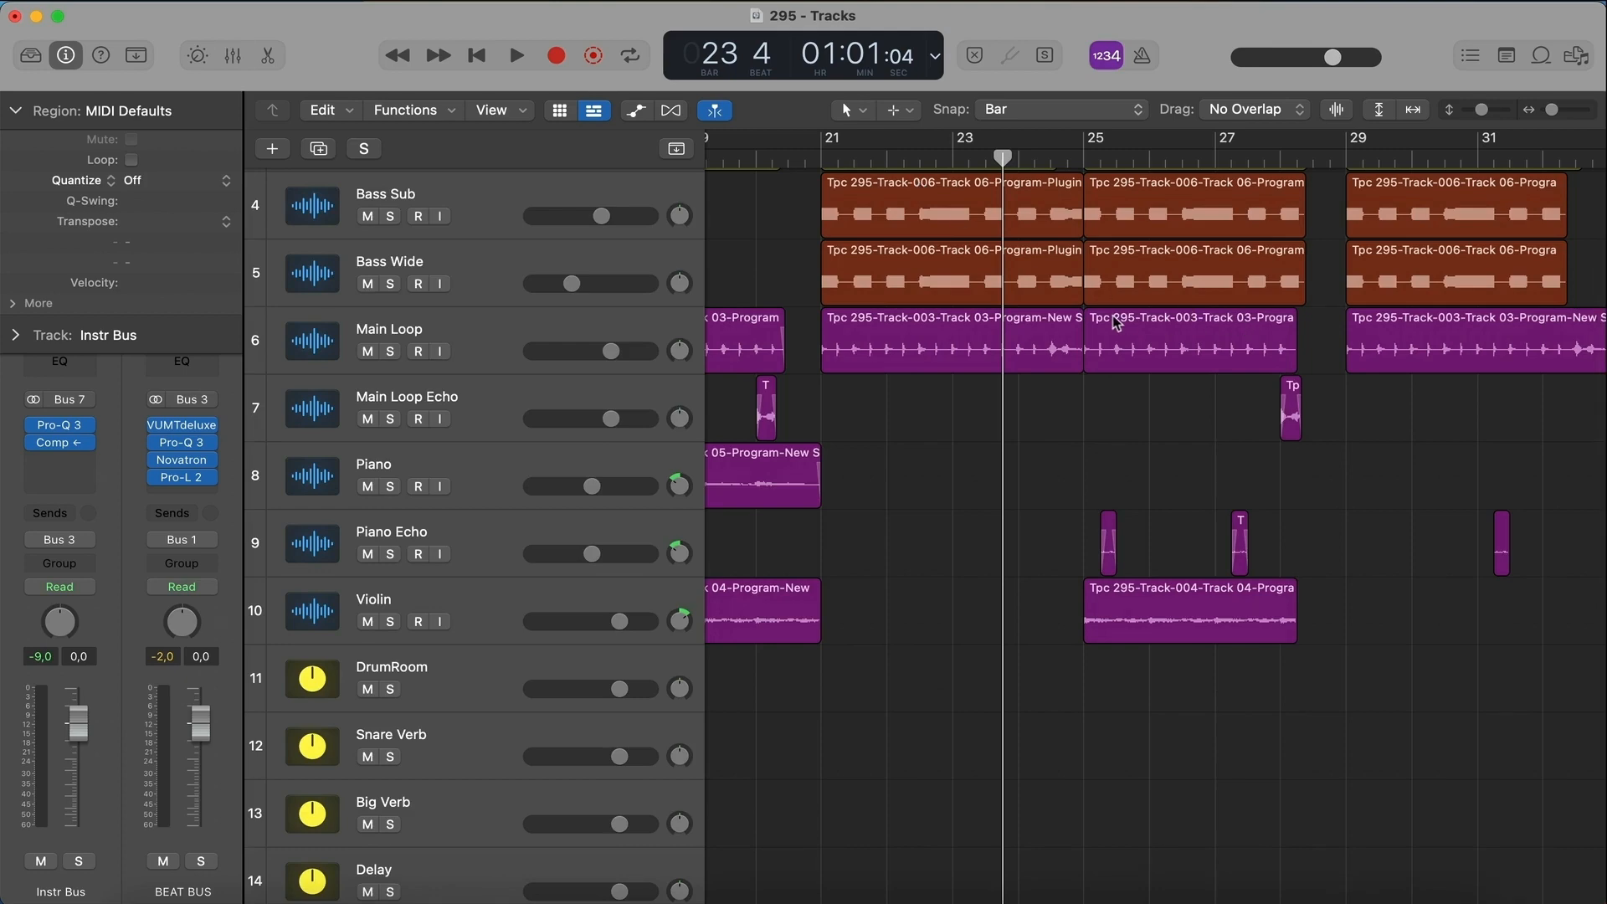
key(super+Up)
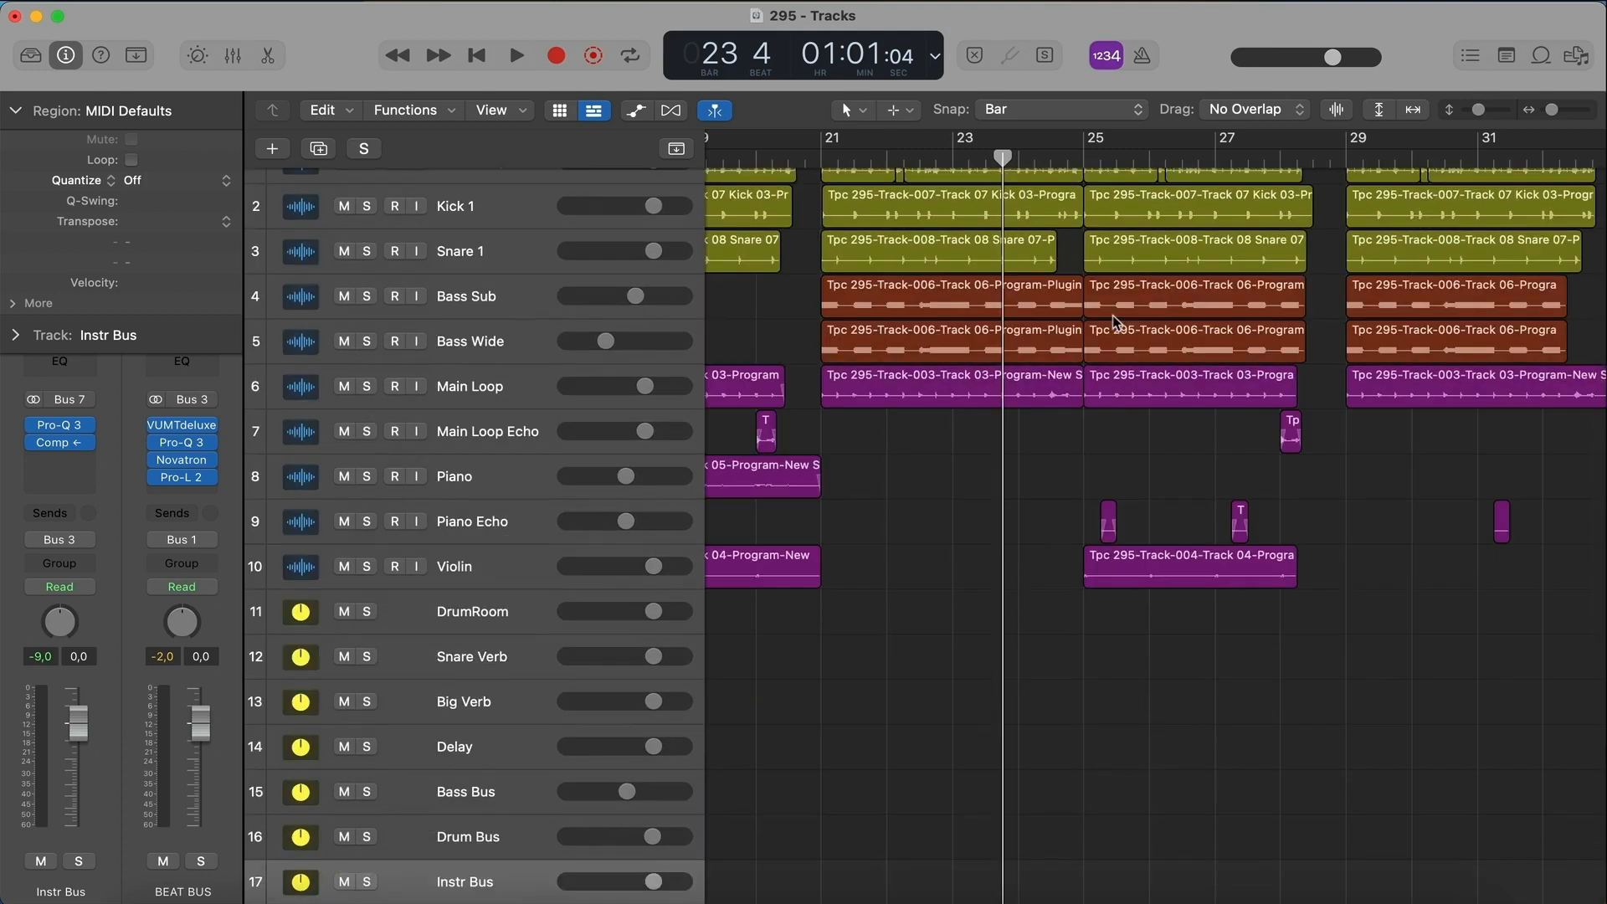